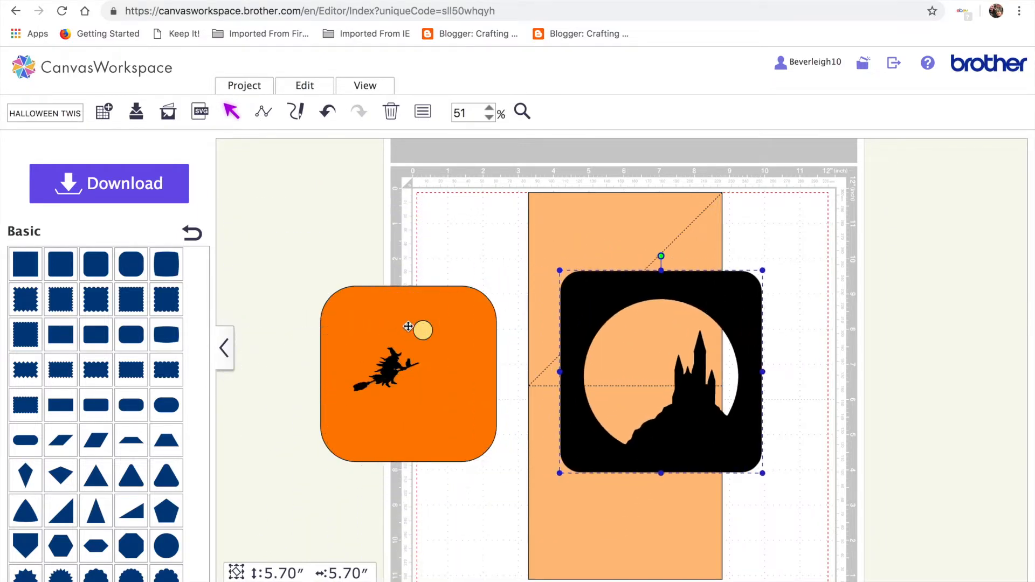
Assemble the Halloween scene by centring the black castle frame over the orange rounded square and placing the yellow moon and witch inside it.
drag(421, 330, 472, 215)
drag(386, 371, 392, 192)
drag(652, 294, 399, 295)
drag(471, 215, 422, 324)
drag(386, 209, 379, 358)
click(354, 197)
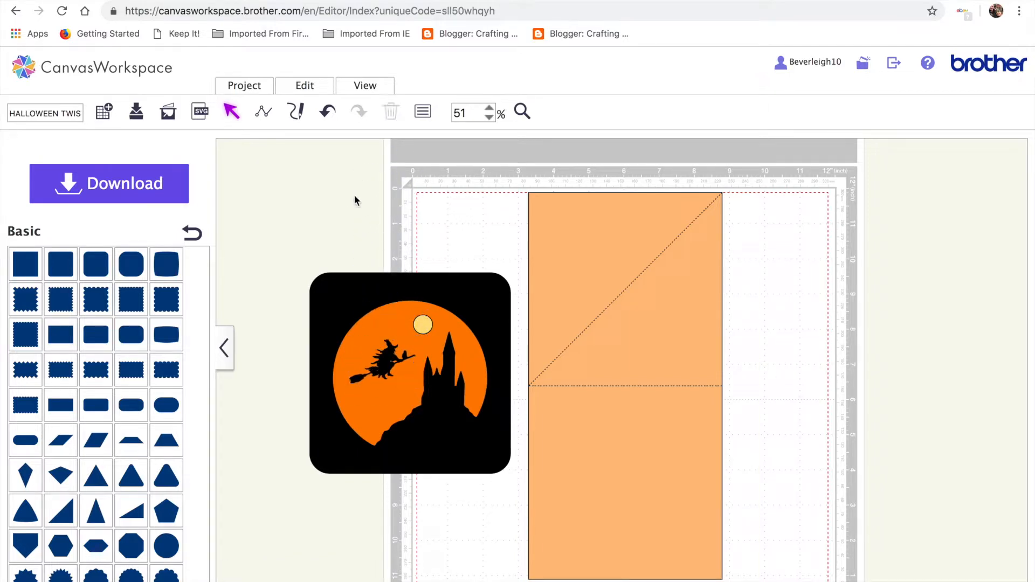
drag(385, 357, 377, 367)
click(410, 277)
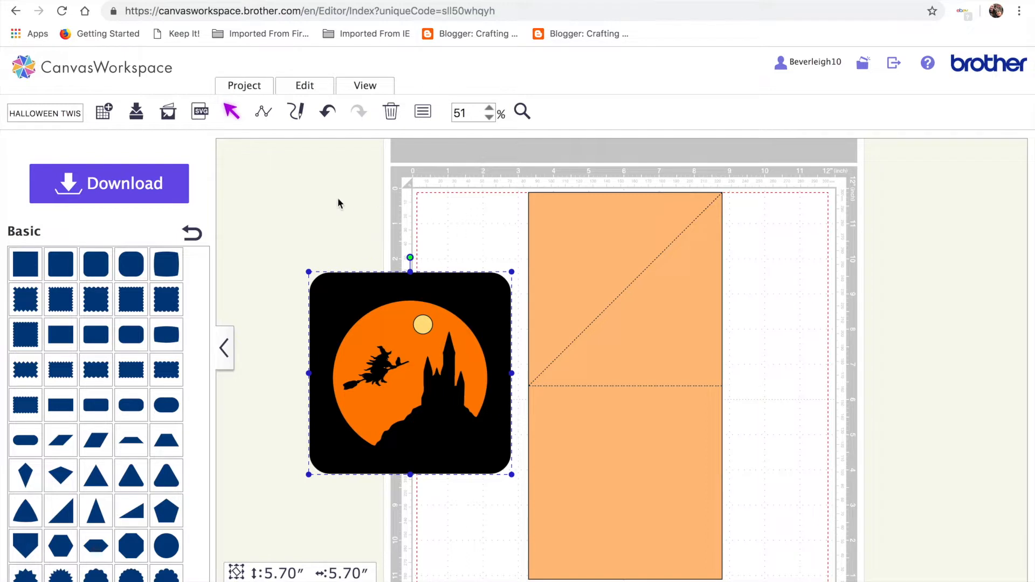
click(312, 169)
Delete the tall orange card base and move the assembled Halloween scene over the mat's upper-left corner.
click(564, 229)
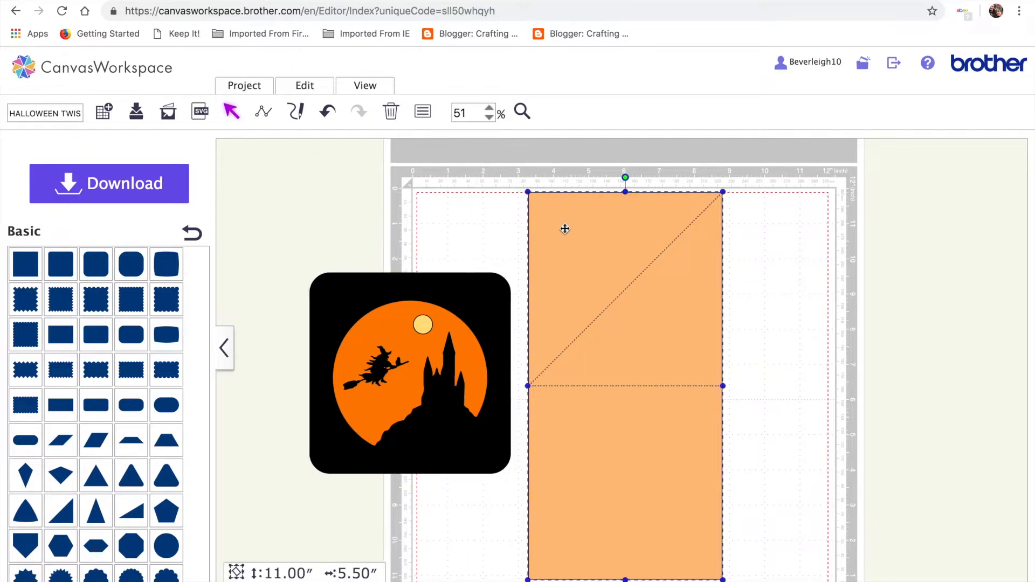
key(Delete)
drag(271, 247, 510, 459)
drag(426, 393, 348, 308)
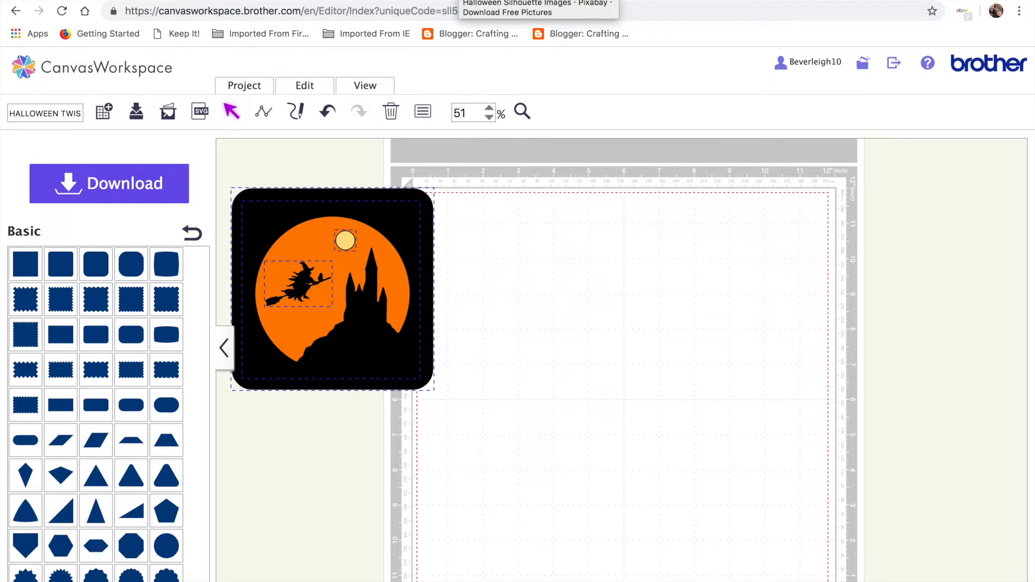
Switch to Pixabay, browse the halloween silhouette results and open the witch and castle picture with the yellow moon.
click(461, 2)
scroll(613, 157, up, 10)
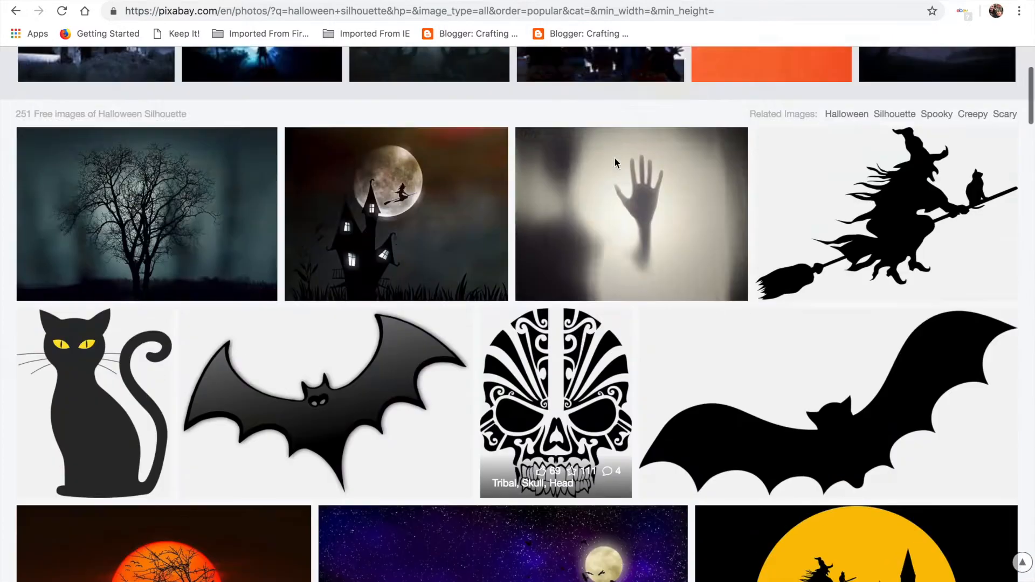
scroll(472, 247, down, 10)
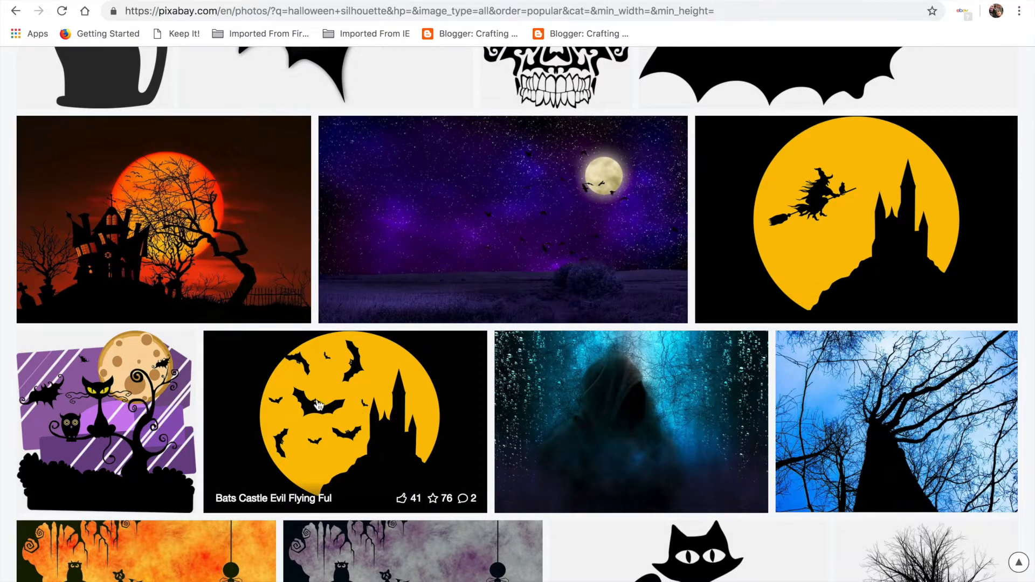
scroll(860, 238, down, 15)
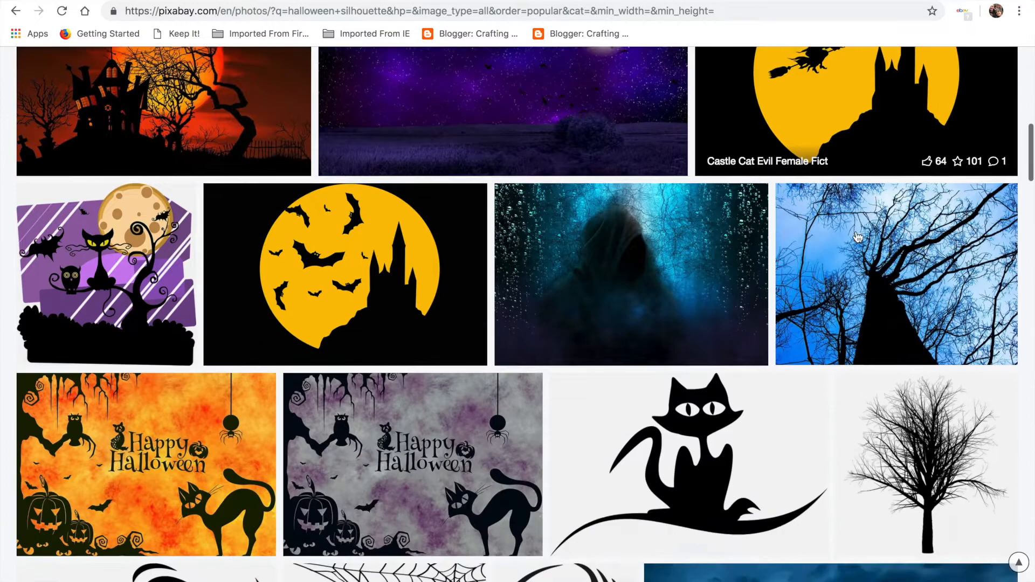
scroll(857, 236, down, 6)
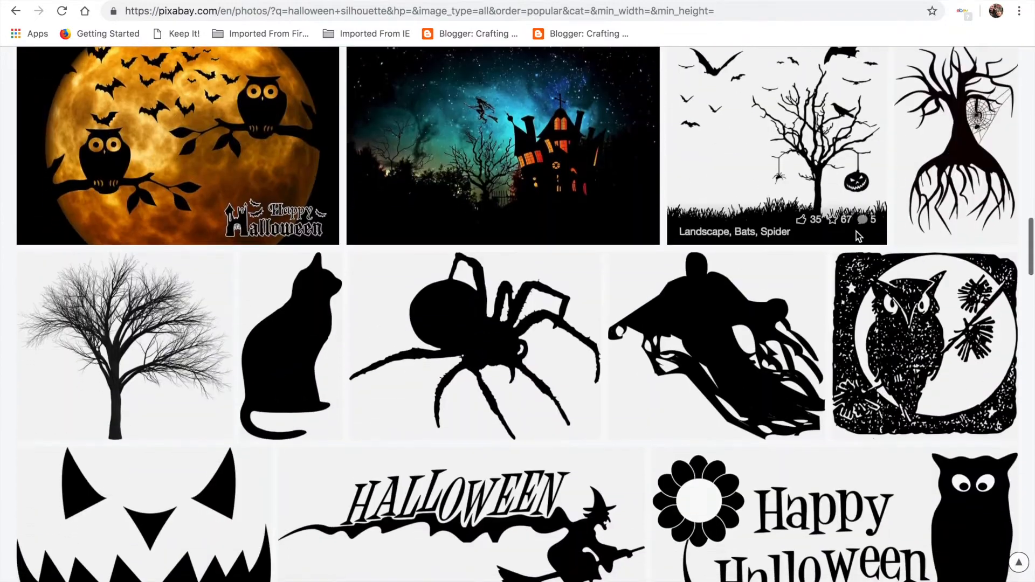
scroll(856, 231, up, 14)
scroll(856, 232, up, 7)
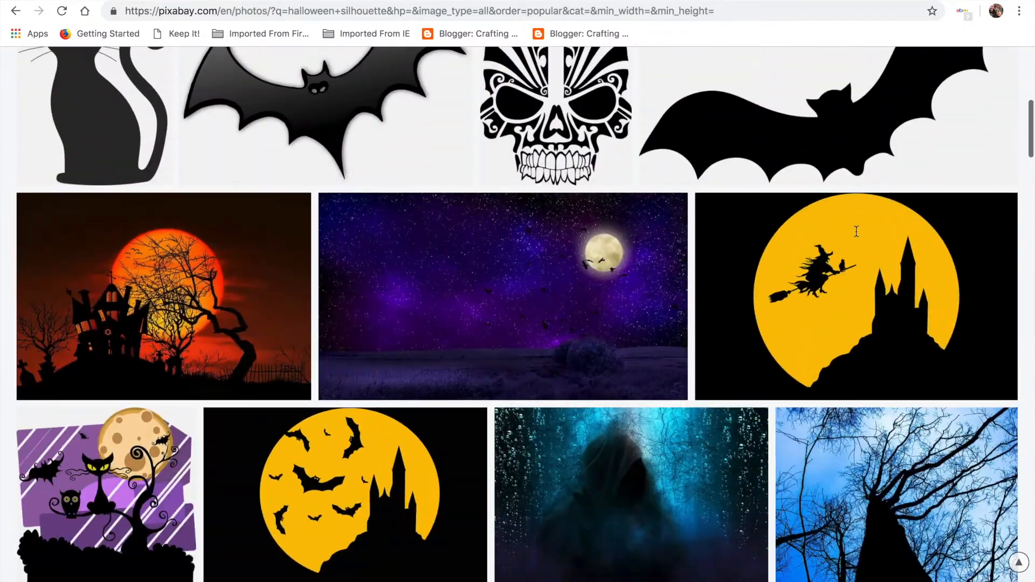
click(836, 299)
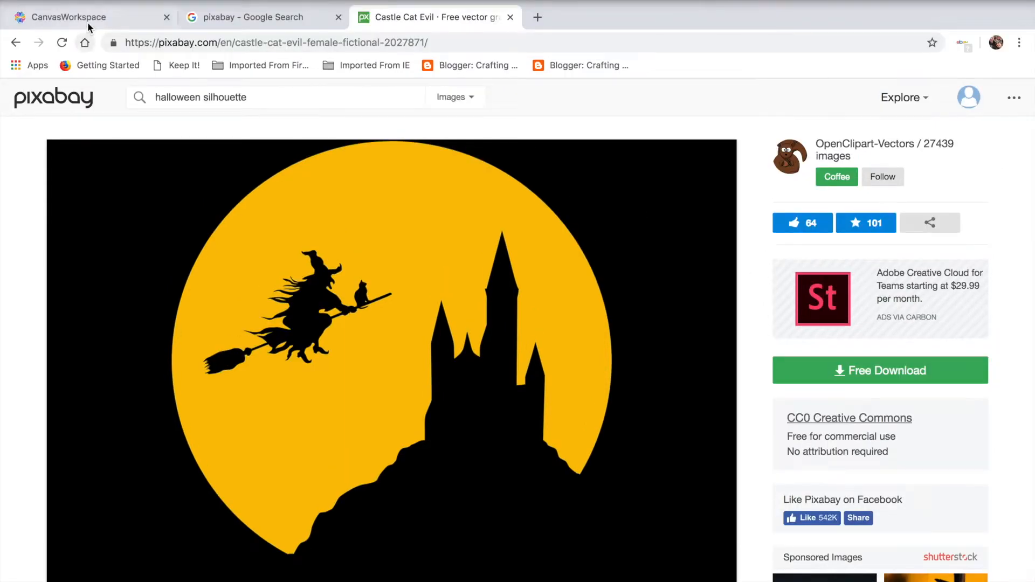
Return to CanvasWorkspace and load witch scene.png for image tracing.
click(81, 17)
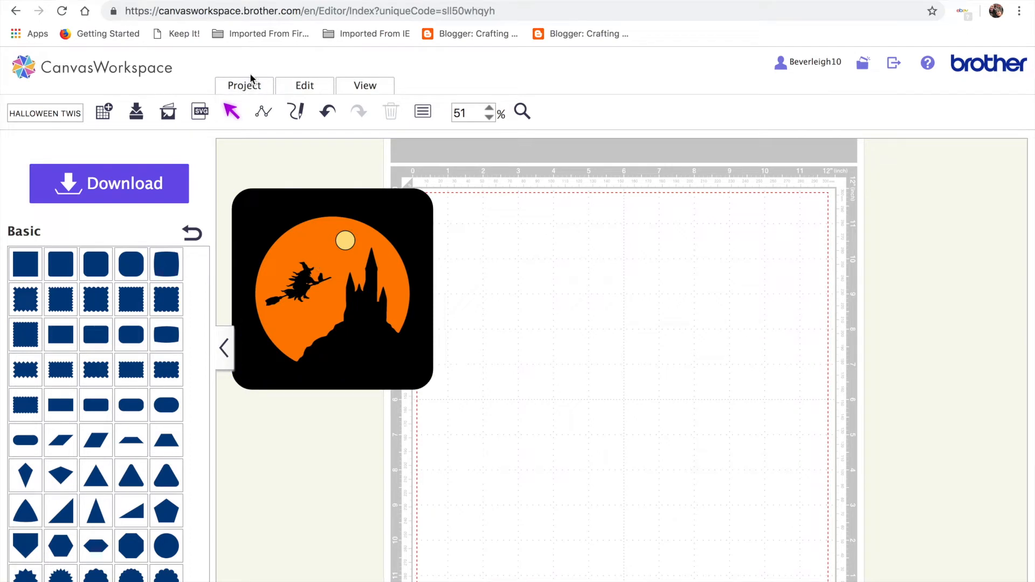
click(170, 114)
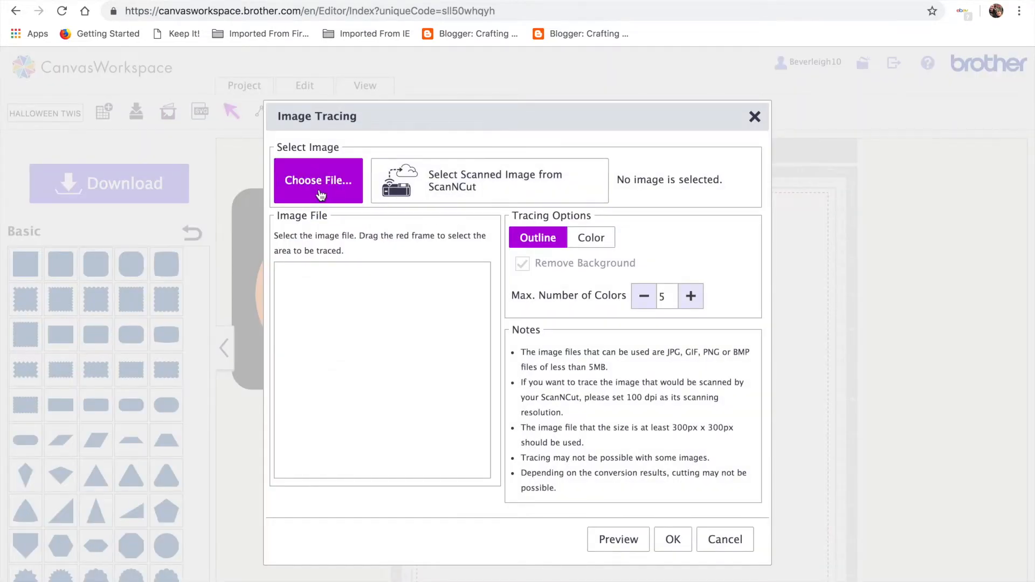
click(318, 183)
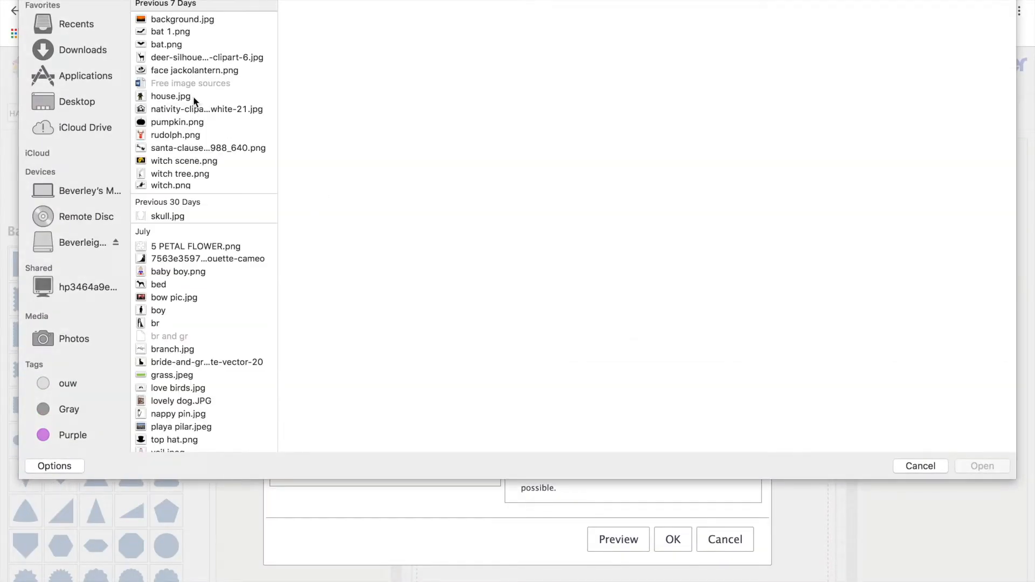
click(172, 162)
double_click(172, 161)
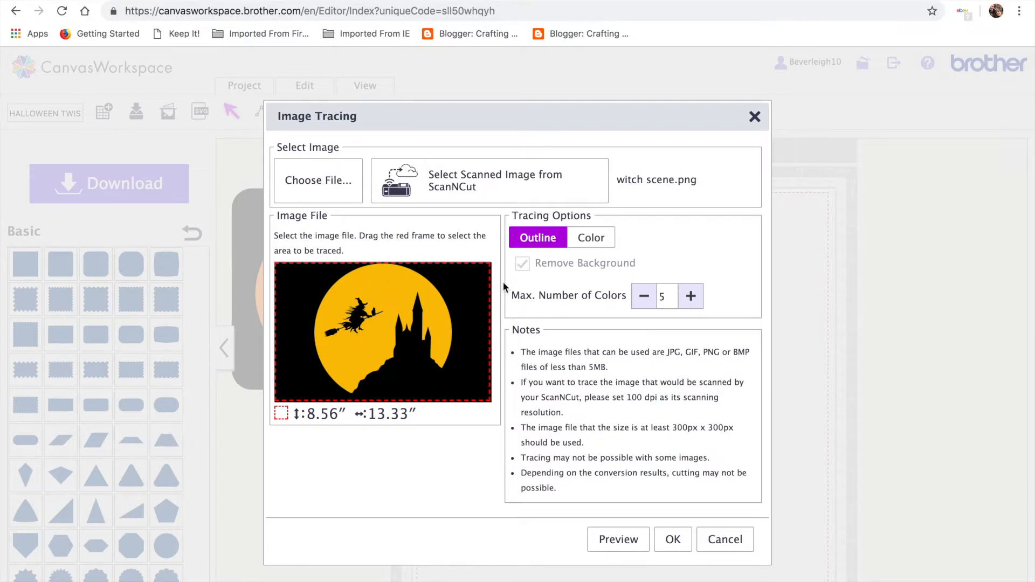
Trace the picture in Color mode, preview the outlines and place them on the mat without pasting the original image.
click(600, 240)
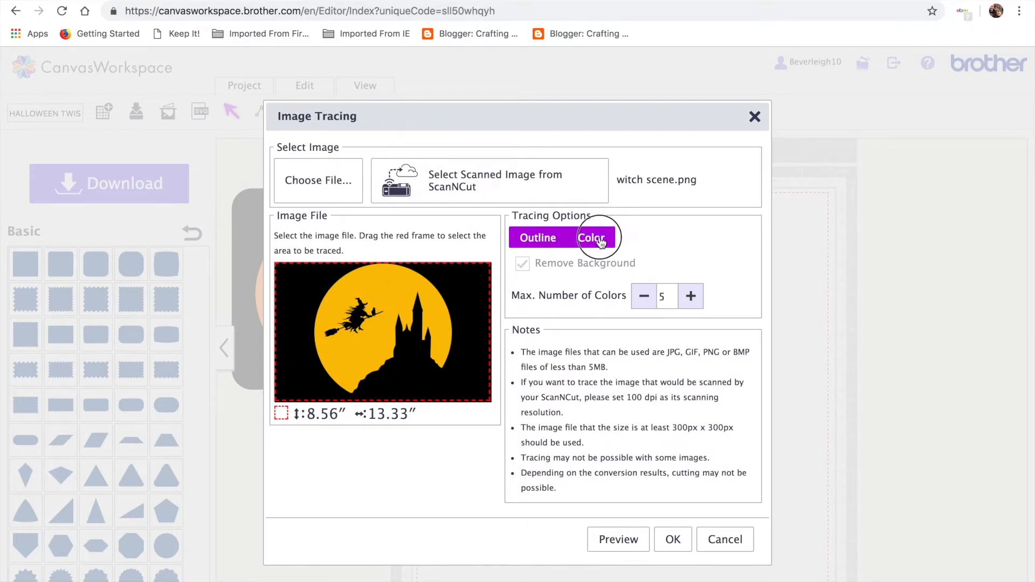
click(640, 297)
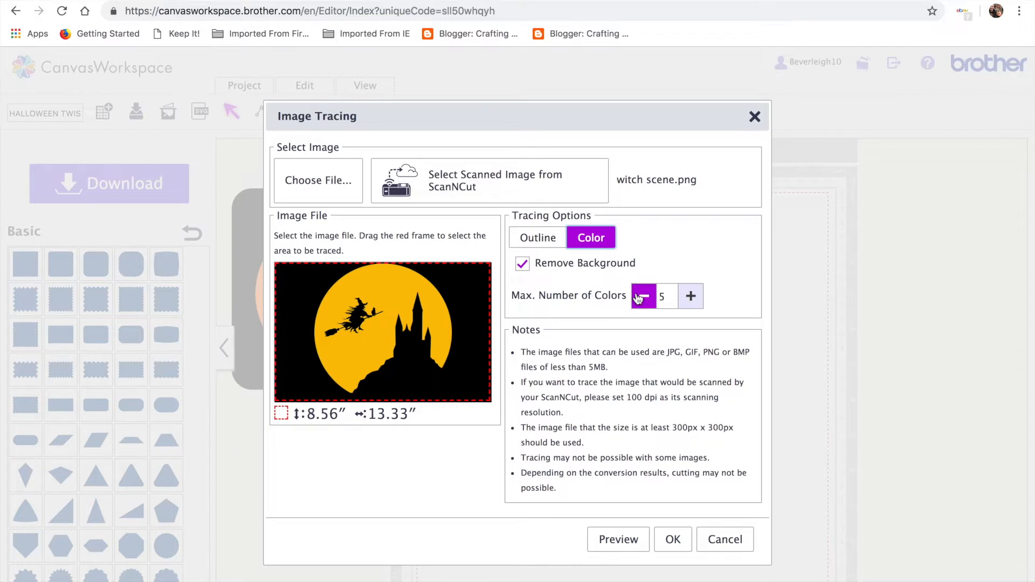
click(618, 541)
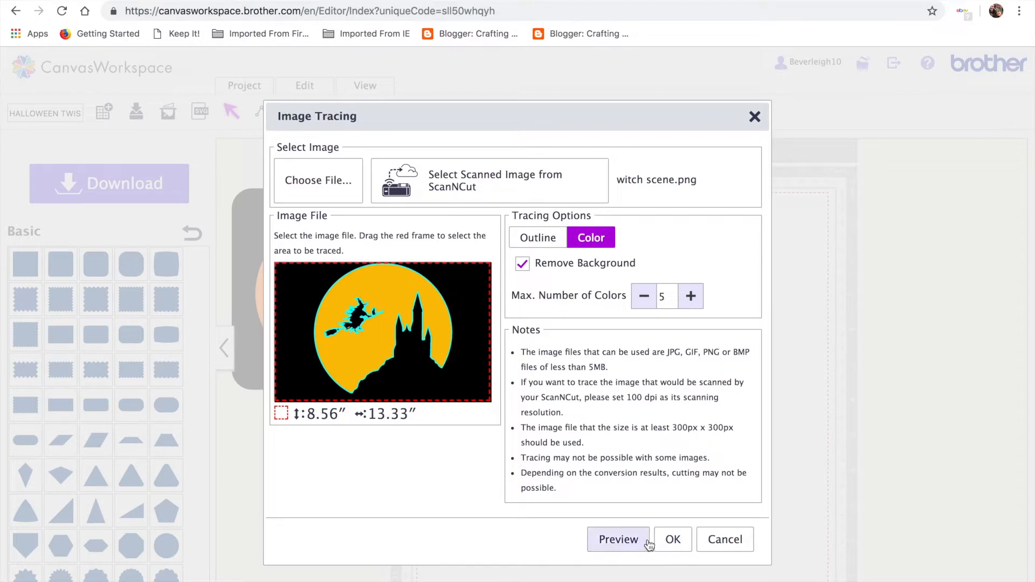
click(672, 541)
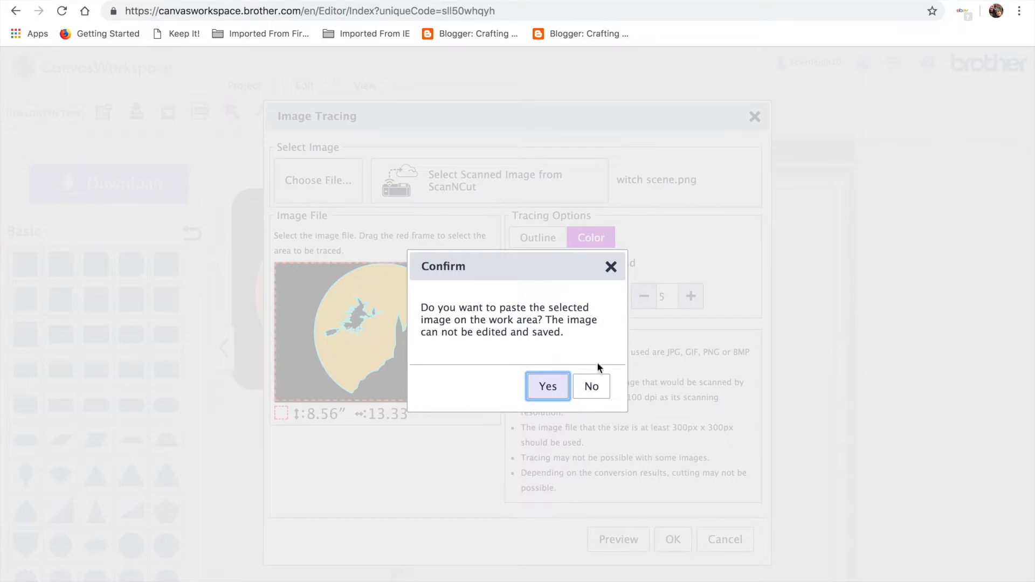
click(597, 392)
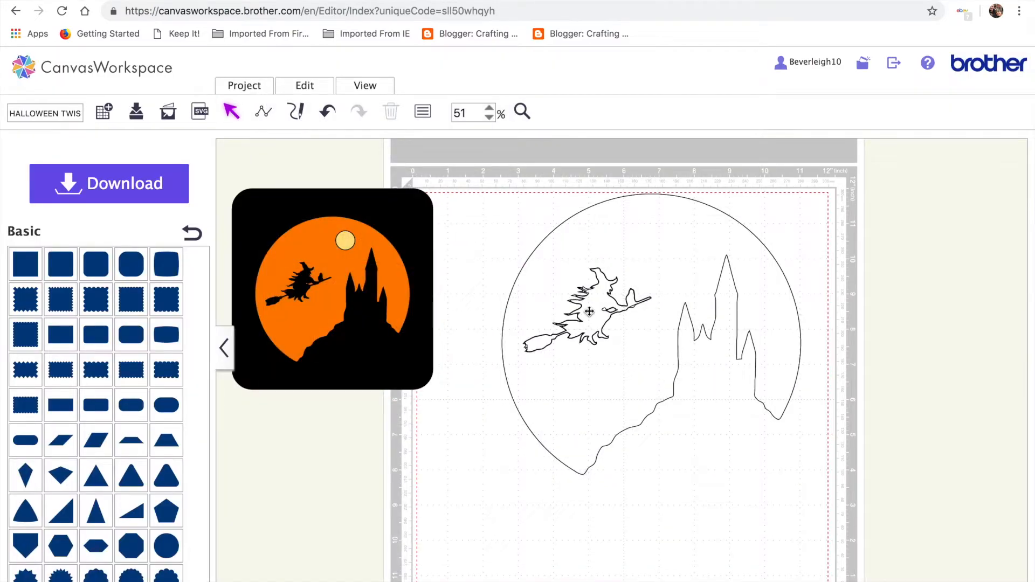
Move the separate witch outline beside the mat, shift the moon and castle outline, and delete the small stray shape near the witch cutout.
drag(594, 310, 925, 233)
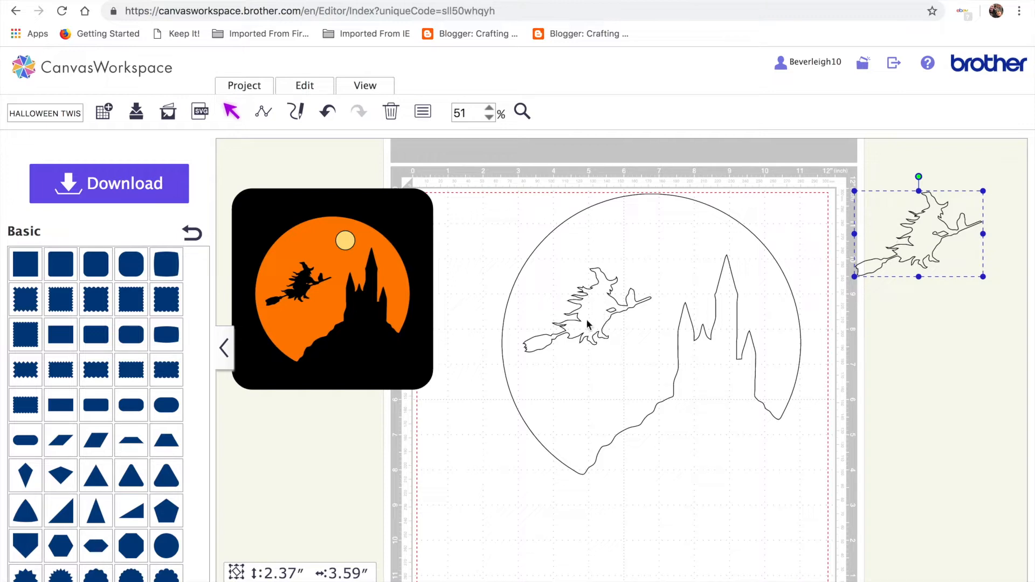
drag(647, 224, 674, 330)
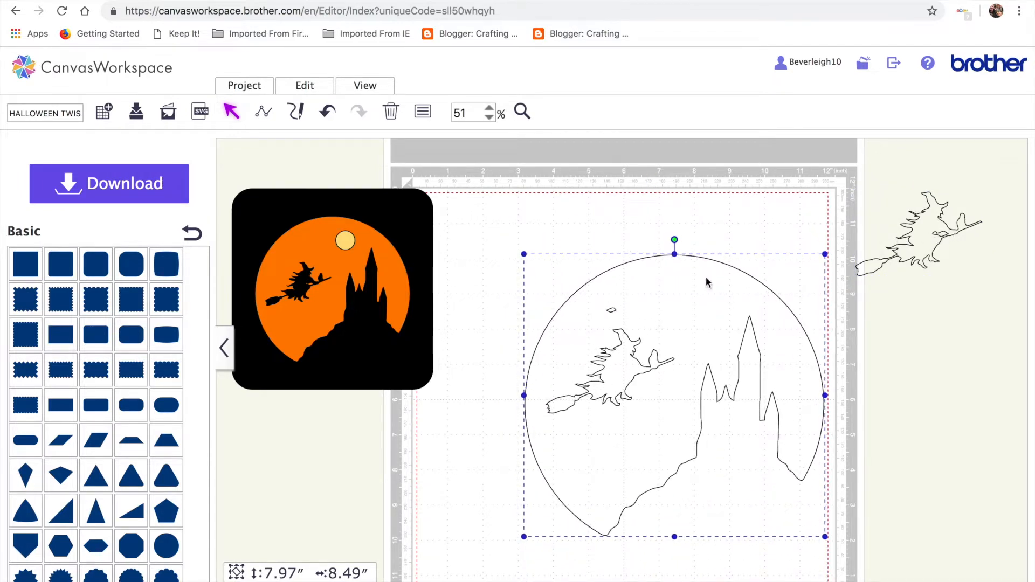
drag(670, 284, 658, 413)
drag(582, 301, 642, 324)
key(Delete)
drag(652, 435, 613, 264)
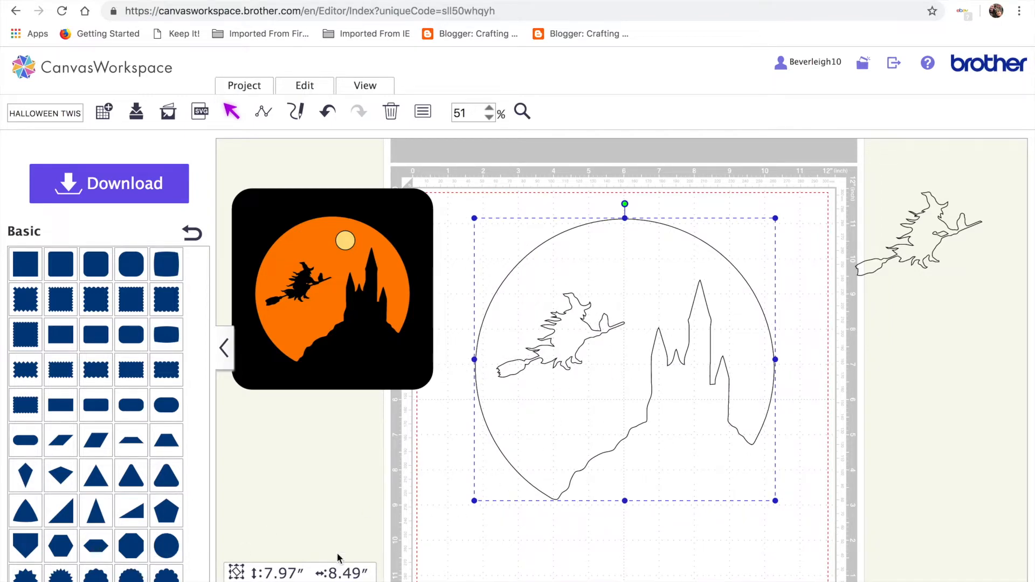
Add a circle enlarged to cover the witch cutout and weld it to the moon and castle outline.
click(167, 543)
drag(493, 250, 550, 349)
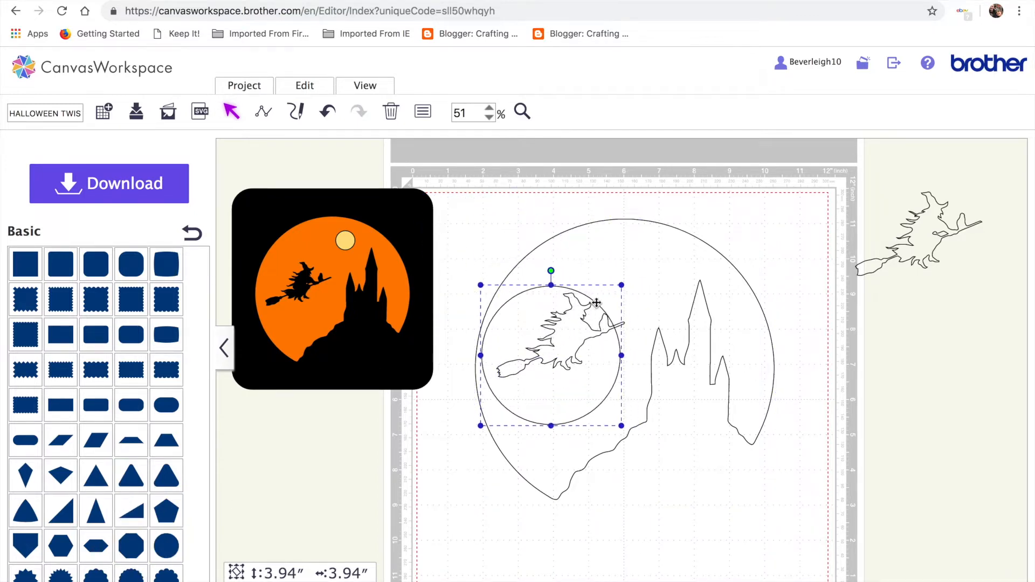
drag(620, 284, 635, 280)
click(660, 488)
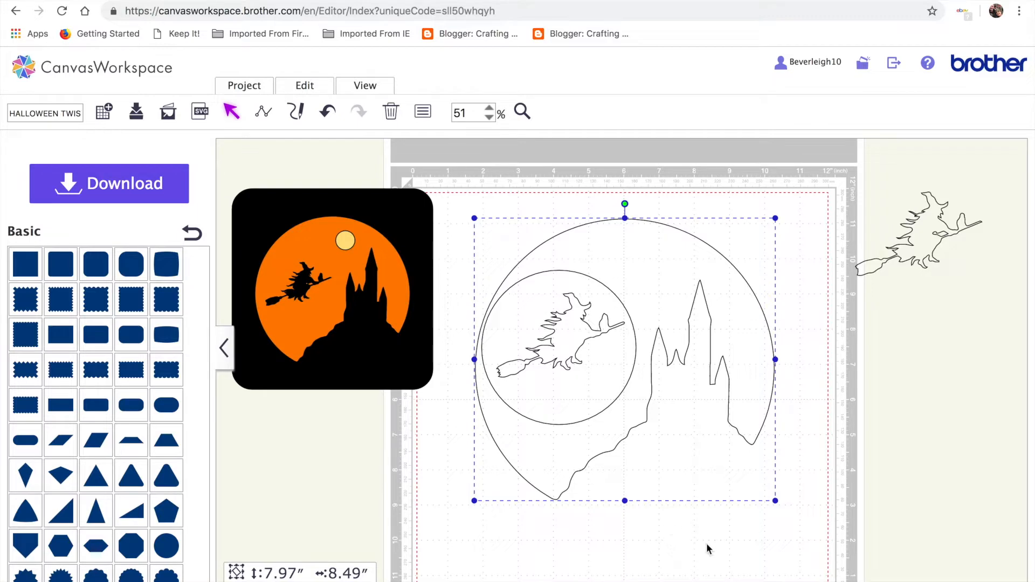
drag(473, 189, 678, 460)
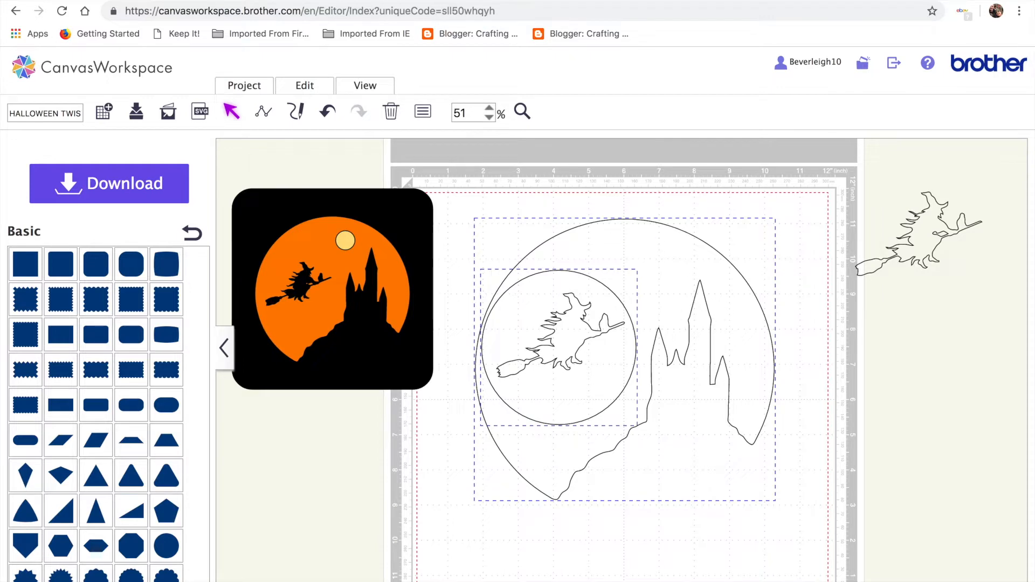
click(316, 92)
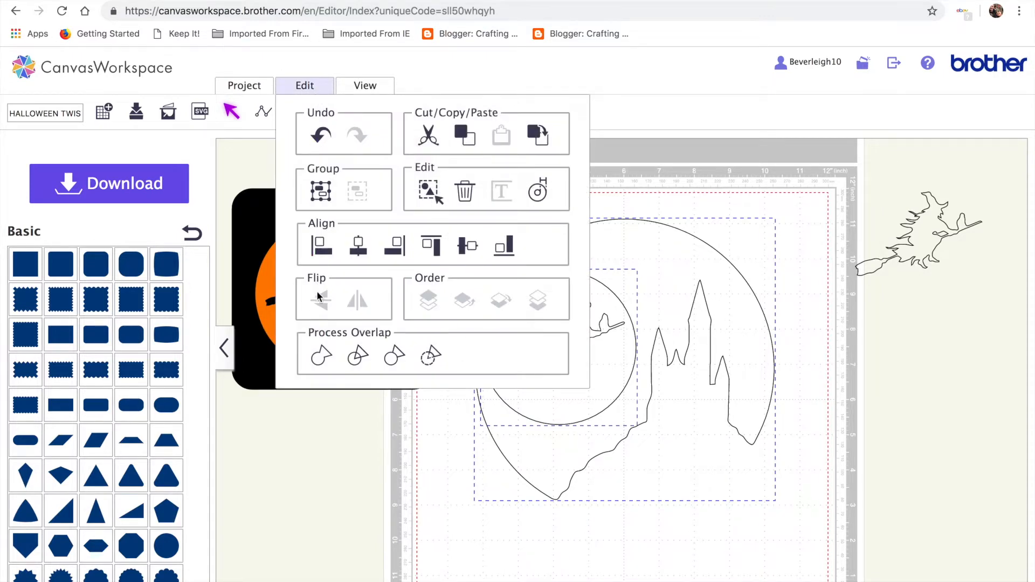
click(320, 358)
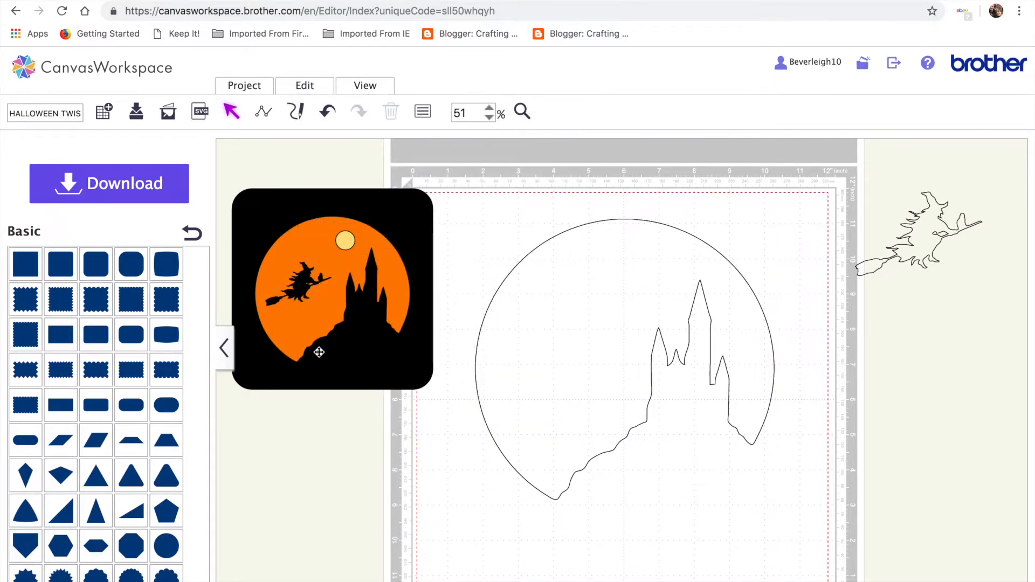
Place the witch inside the moon, group it with the moon outline and scale the group down to about 5.50" by 5.86".
mouse_move(635, 372)
mouse_down()
mouse_move(649, 406)
mouse_move(695, 402)
mouse_move(631, 387)
mouse_up()
drag(920, 229, 606, 343)
drag(501, 212, 800, 464)
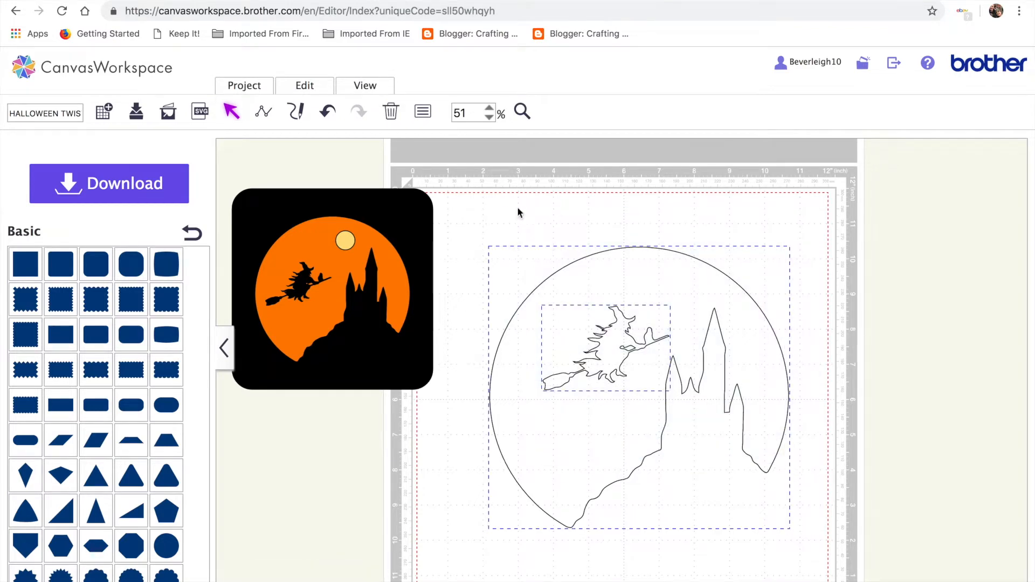
click(306, 87)
click(322, 190)
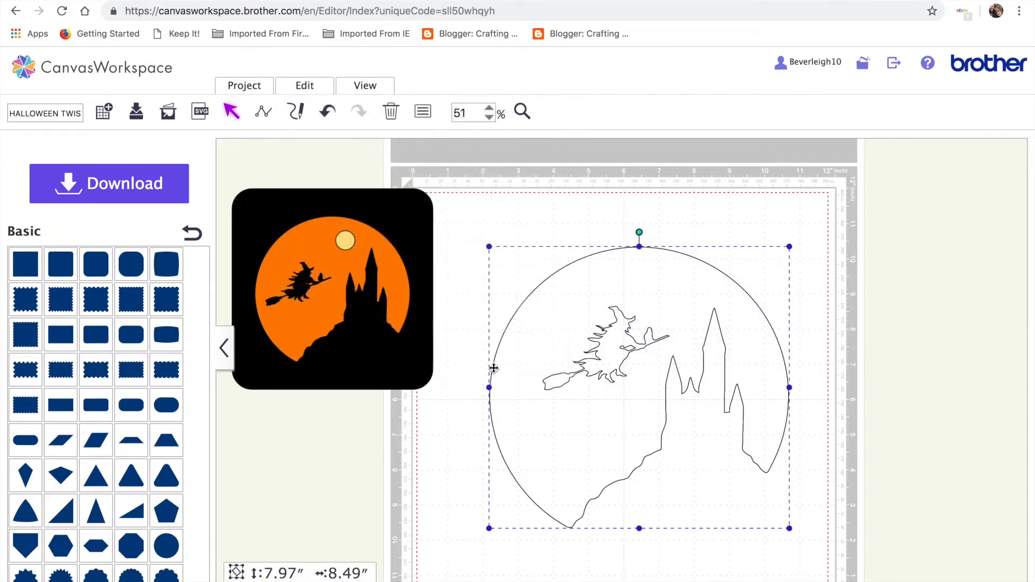
drag(488, 245, 570, 316)
drag(578, 322, 582, 326)
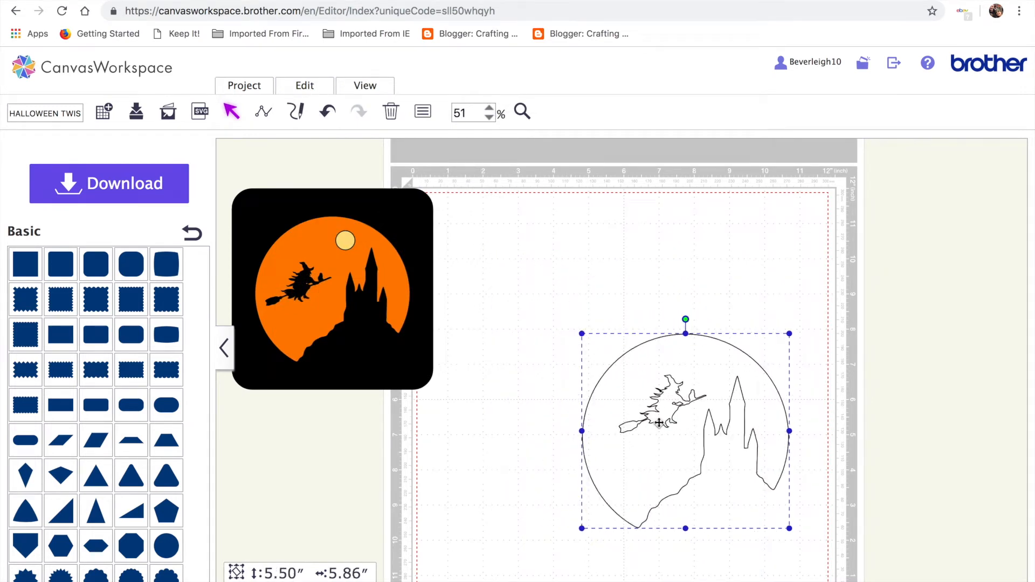
Ungroup the scaled scene, move the witch beside the mat and the moon and castle outline near the mat's centre.
click(306, 85)
click(357, 192)
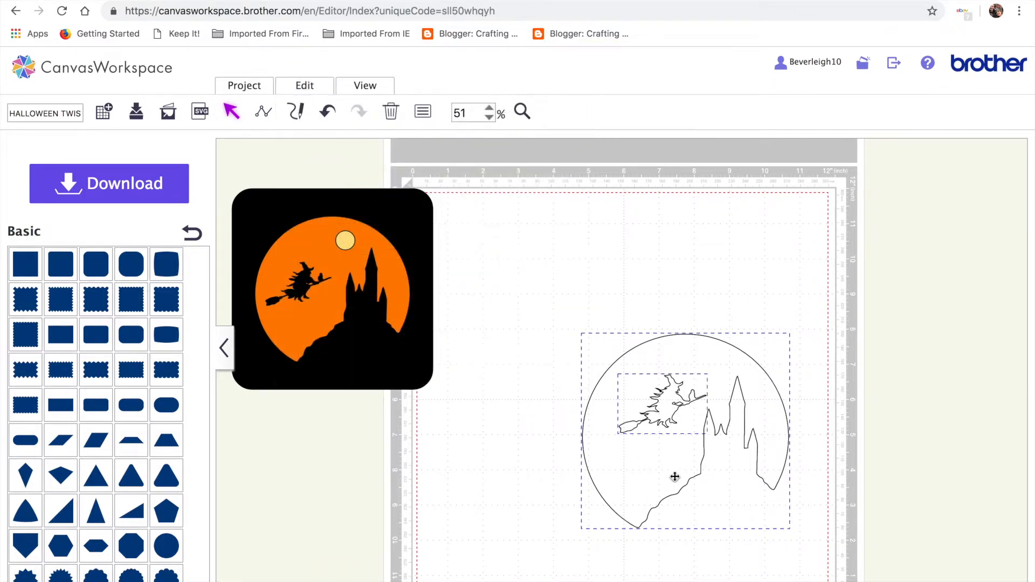
drag(674, 401, 750, 292)
drag(657, 401, 902, 217)
drag(783, 264, 615, 346)
Fill the witch outline with black.
click(912, 223)
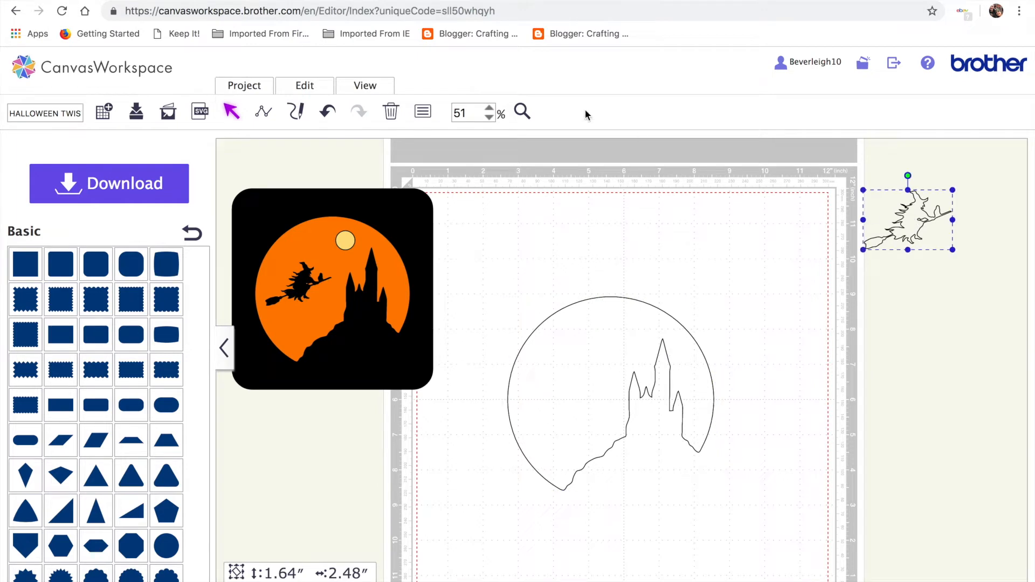
click(421, 112)
click(329, 297)
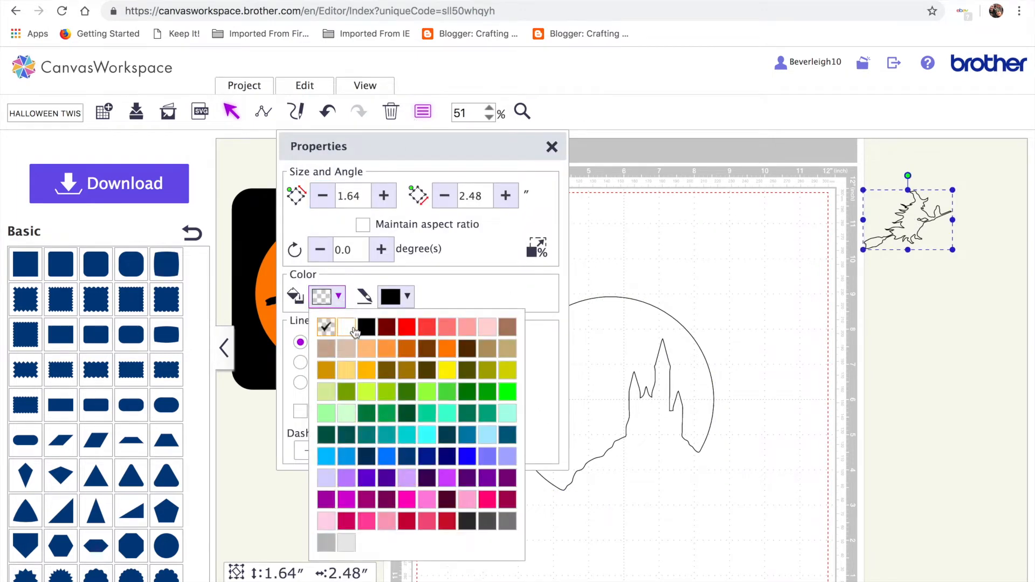
click(366, 326)
click(794, 307)
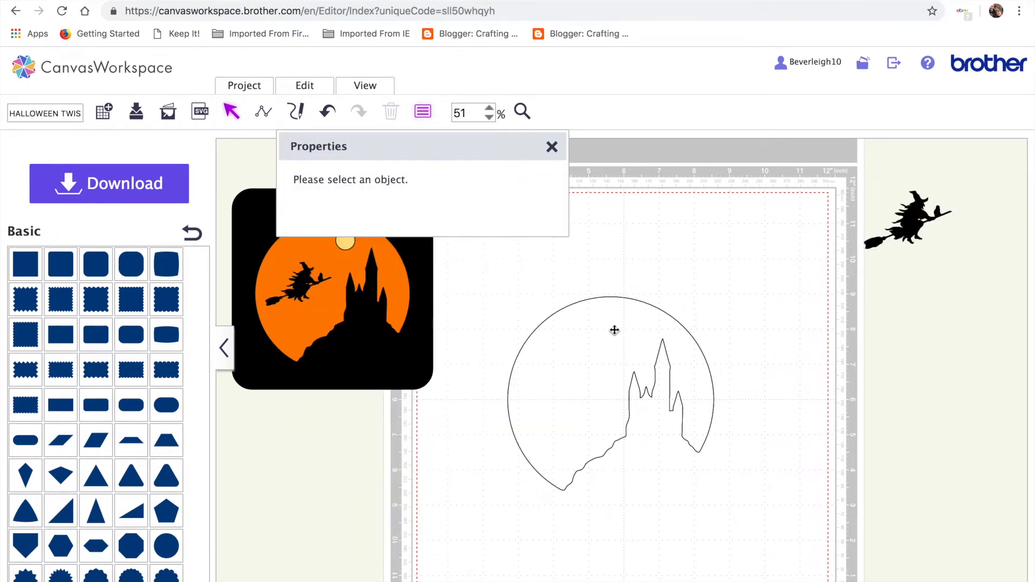
Move the moon and castle outline slightly right, add a rounded square and set its height to 5.50".
mouse_move(614, 351)
mouse_down()
mouse_move(645, 342)
mouse_move(624, 352)
mouse_up()
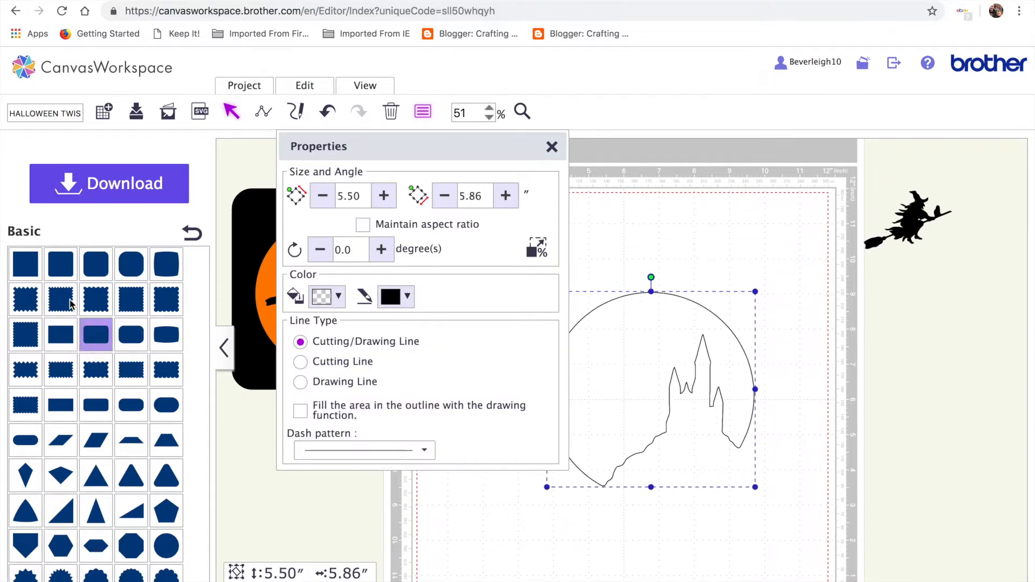
click(62, 275)
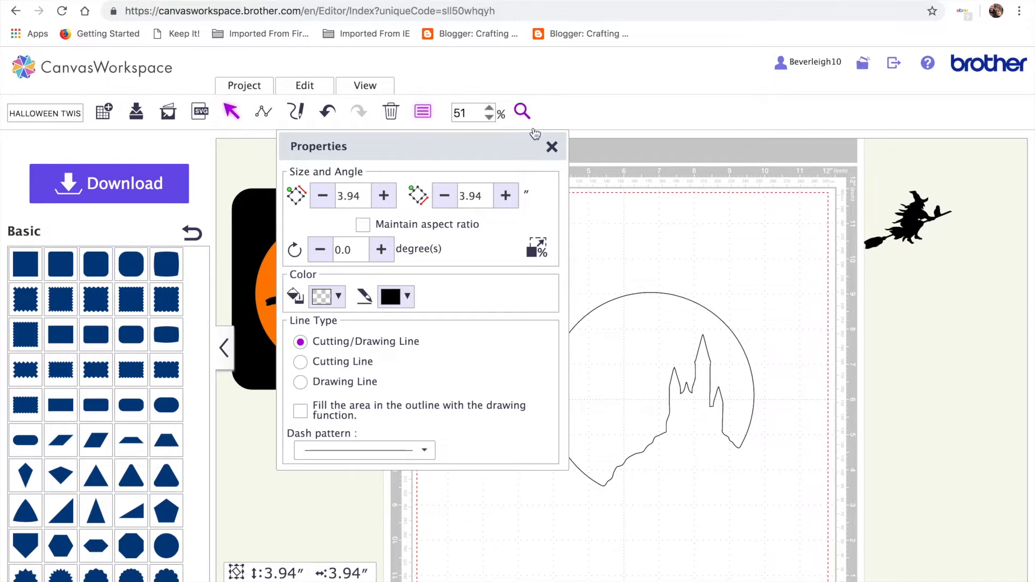
click(345, 195)
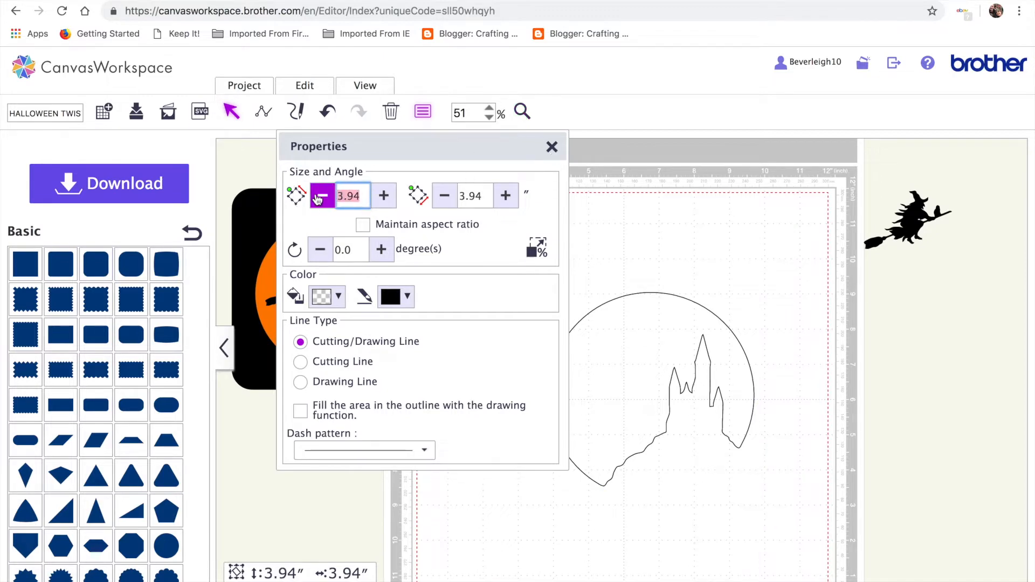
text(5.5)
key(Return)
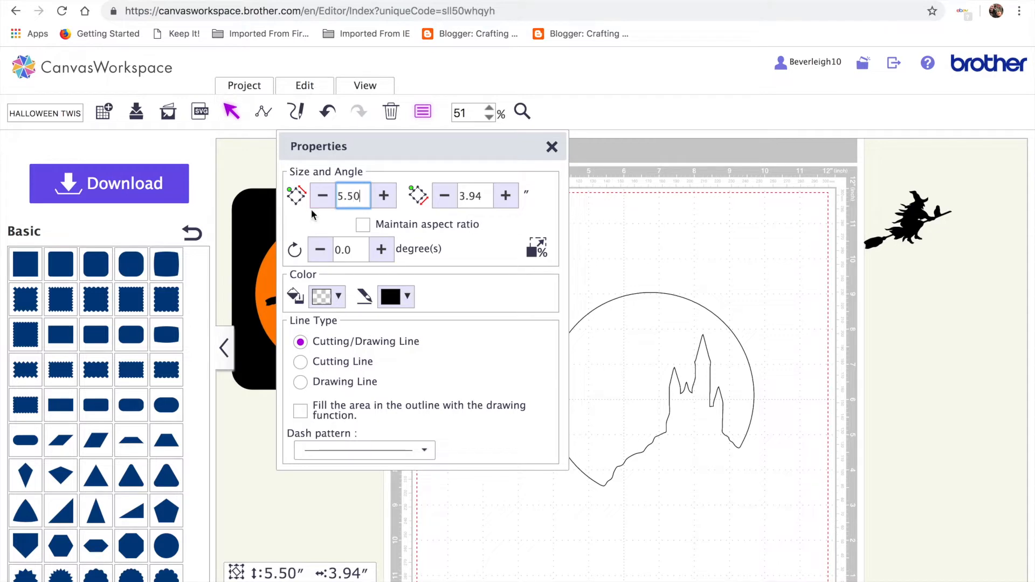
Set the rounded square's width to 5.50" with the aspect ratio maintained and place it over the moon outline.
click(363, 225)
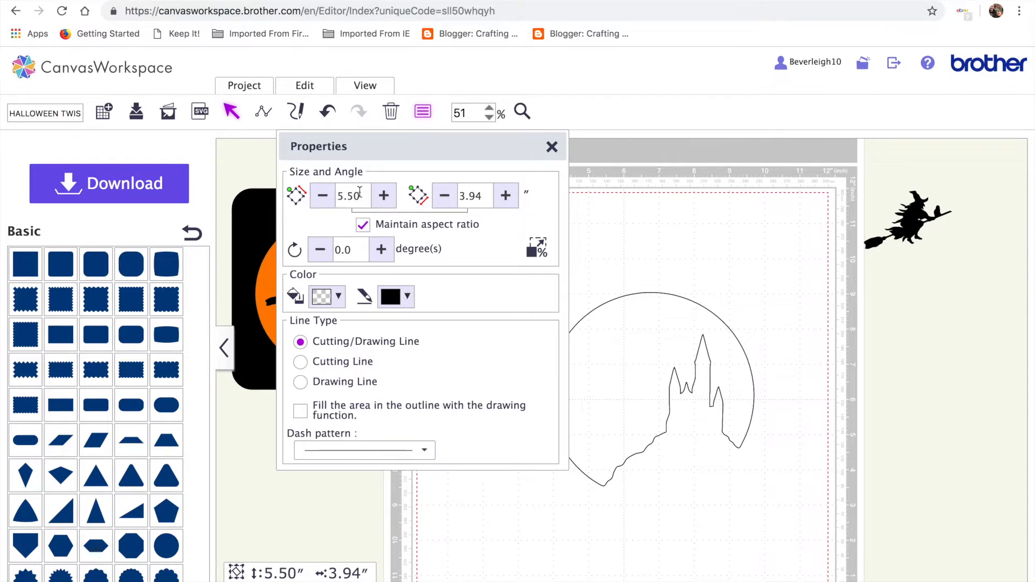
click(340, 194)
text(5)
click(469, 196)
text(5)
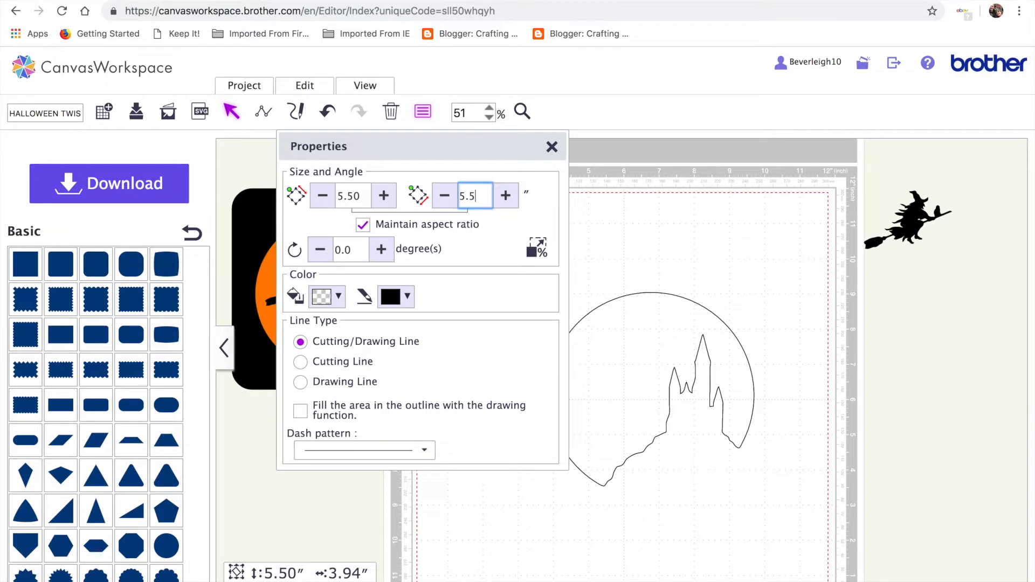
text(.5)
key(Return)
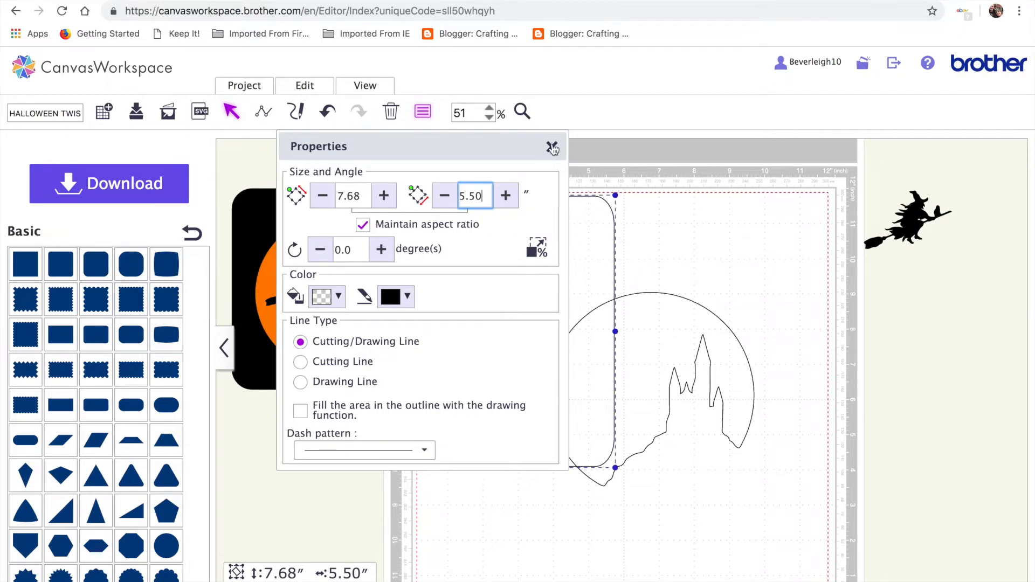
click(550, 147)
drag(498, 294, 639, 311)
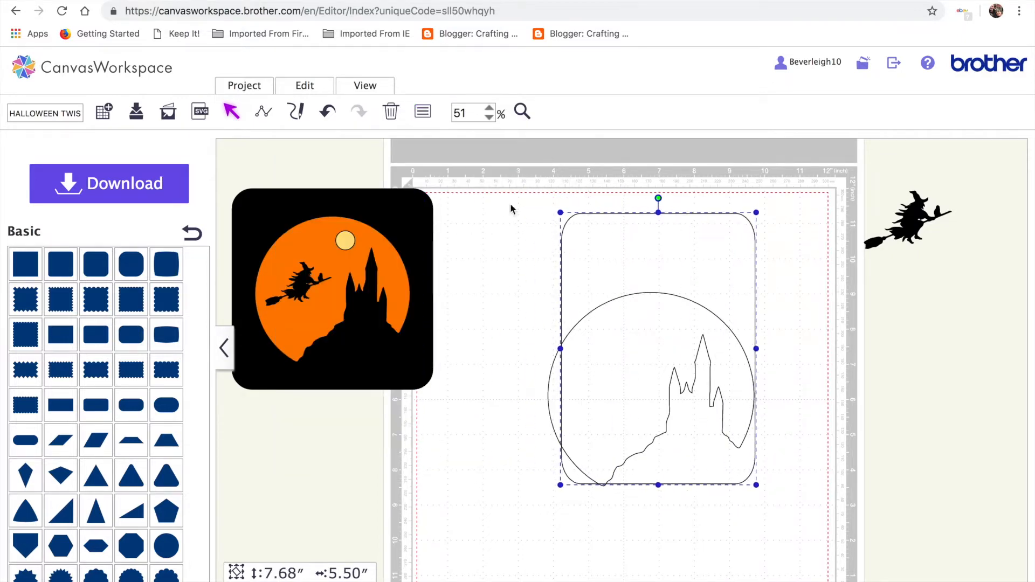
Turn off the rounded shape's aspect ratio lock, set its height to 5.50" and move it off the moon outline toward the sample design.
click(424, 112)
click(363, 227)
drag(361, 196, 338, 196)
text(5.5)
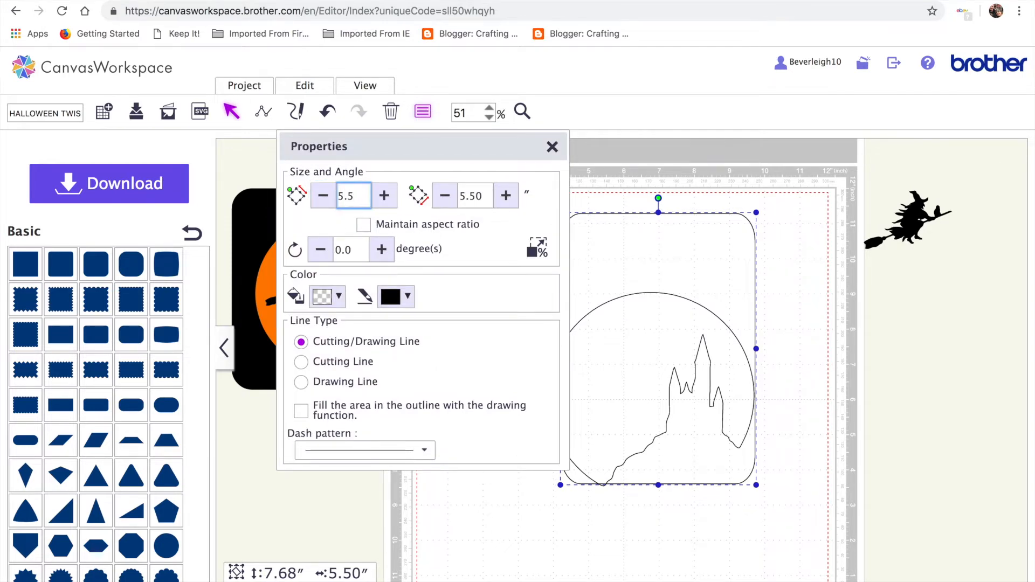
key(Return)
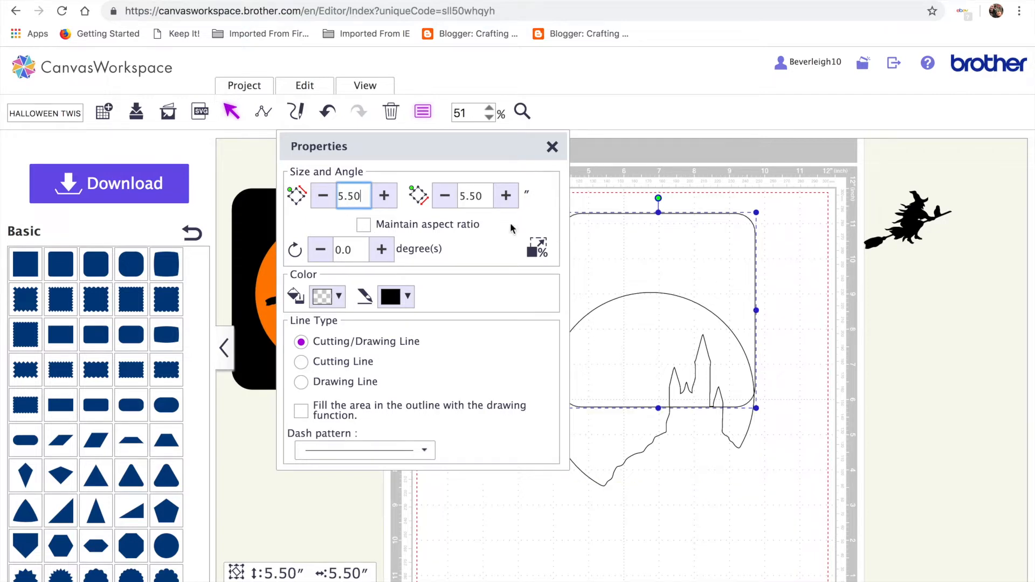
click(552, 147)
drag(674, 311, 663, 378)
drag(554, 340, 427, 318)
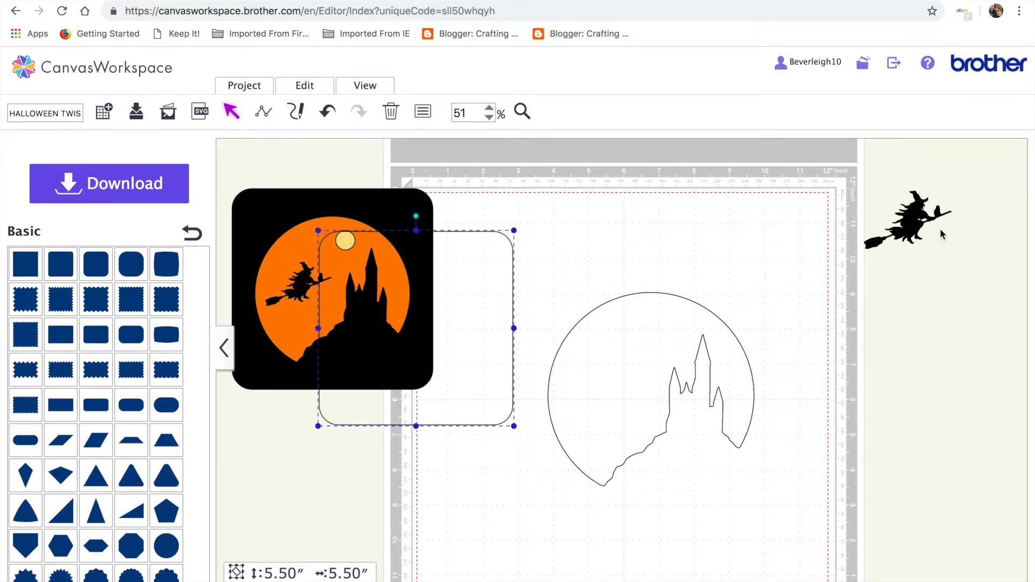
Place the witch inside the moon, group both and scale the group down to about 3.94" by 4.20".
drag(912, 220, 646, 357)
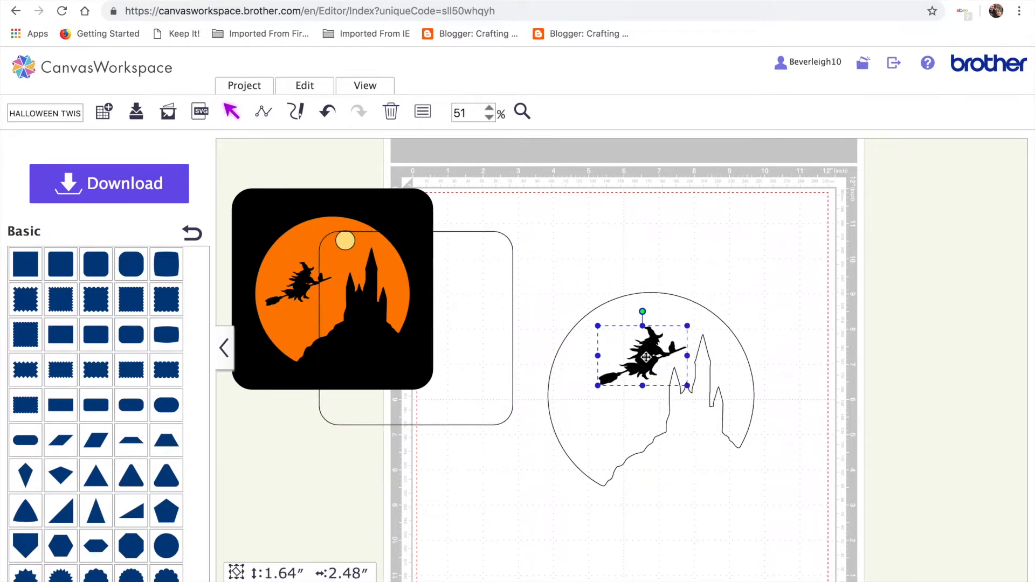
drag(584, 260, 772, 437)
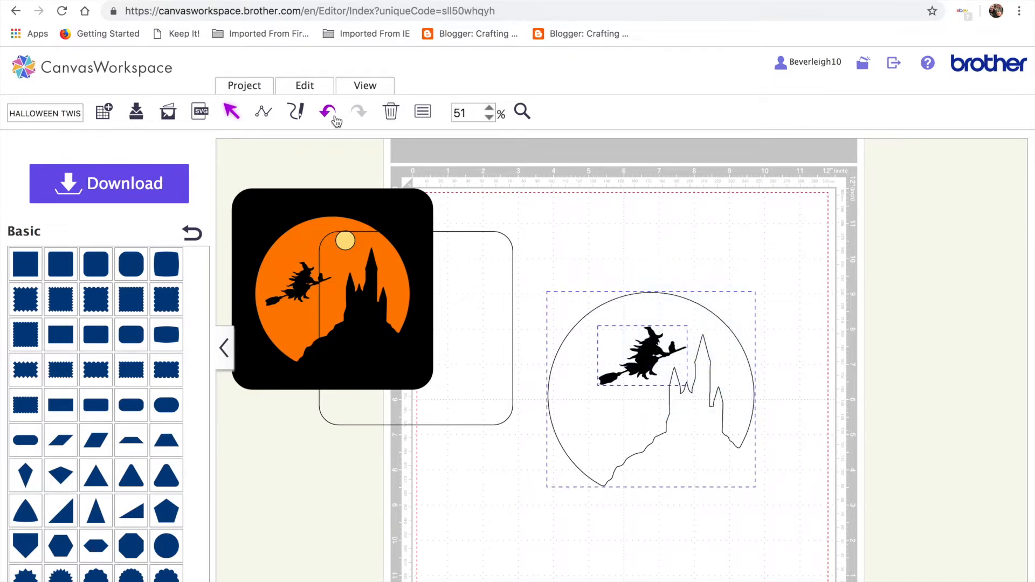
click(318, 87)
click(319, 190)
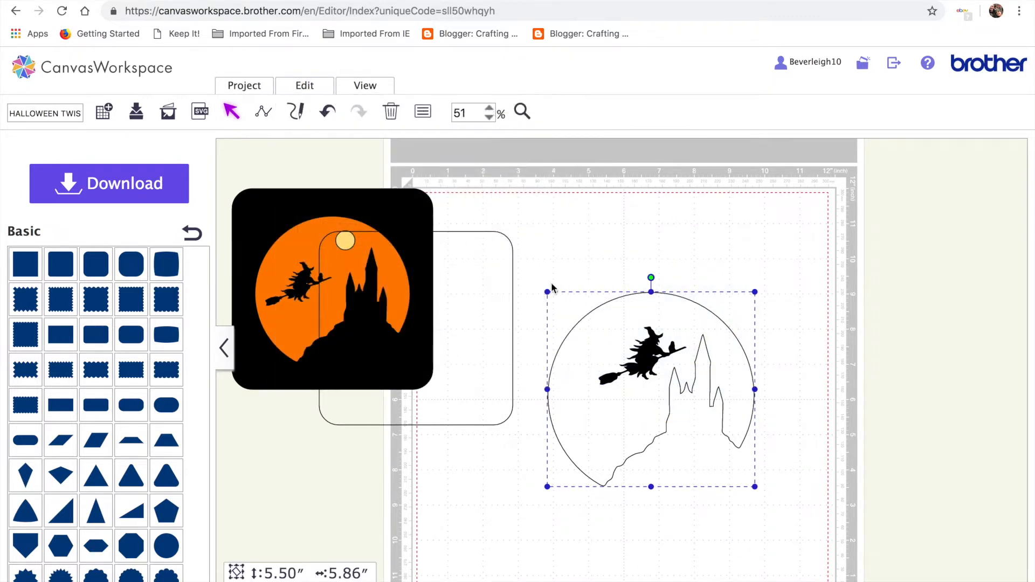
drag(545, 291, 604, 317)
Set the rounded square aside below the sample design, ungroup the scaled scene and move the witch off the mat's right side.
drag(435, 284, 351, 359)
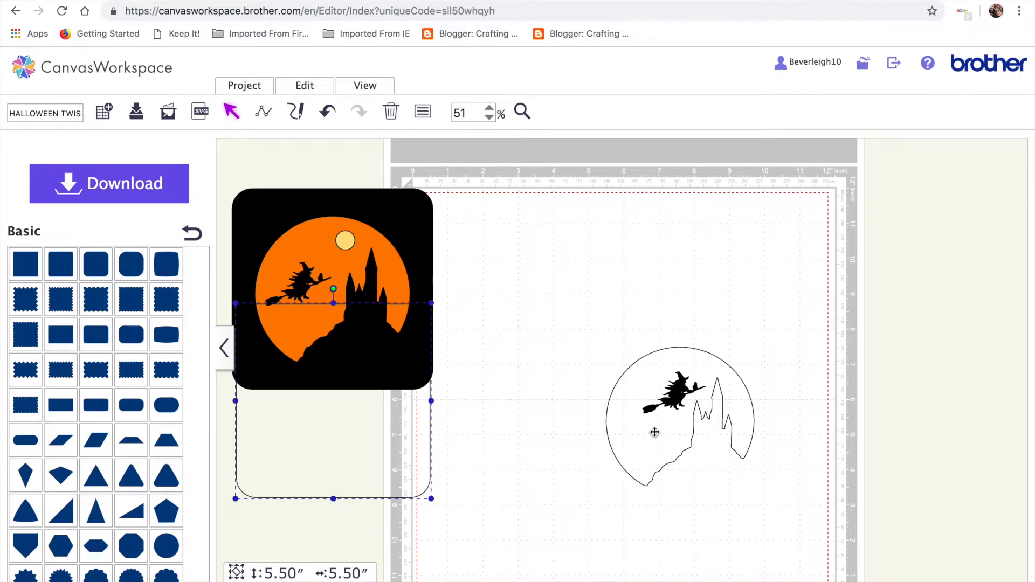
click(653, 394)
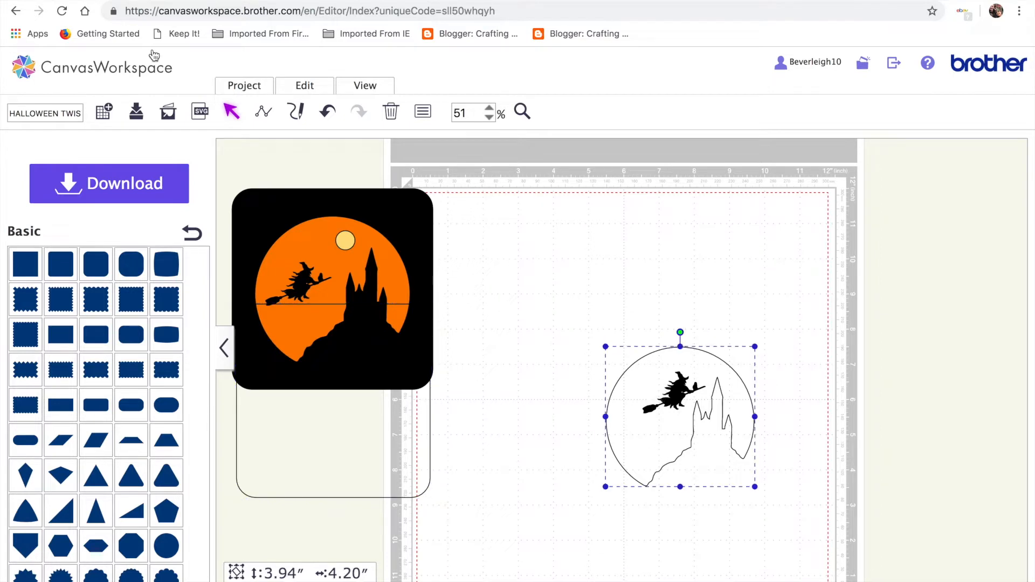
click(302, 87)
click(365, 194)
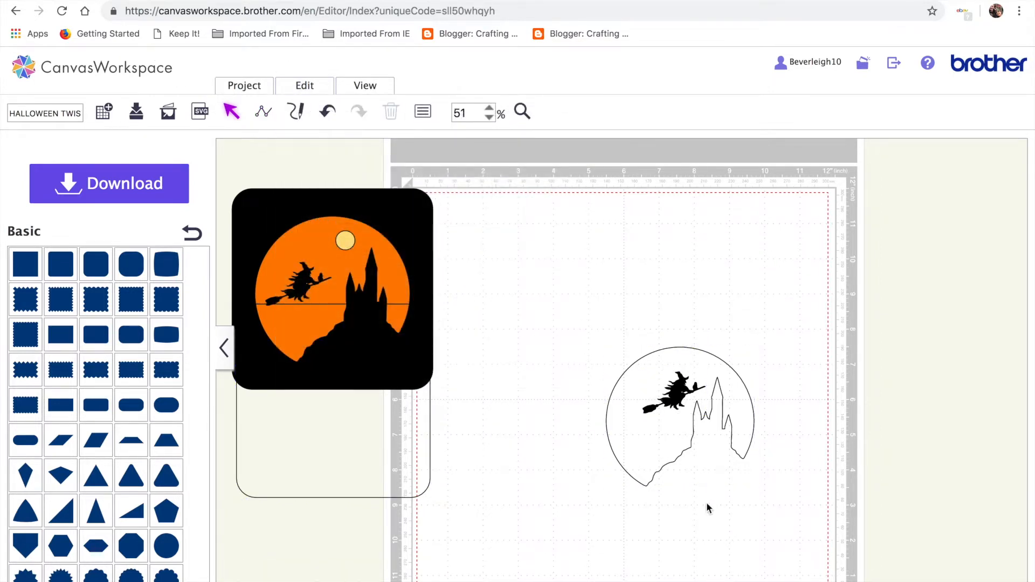
drag(675, 394, 856, 253)
drag(685, 390, 961, 379)
Place the rounded square near the mat's upper centre and position the moon and castle outline inside it.
drag(816, 285, 644, 444)
click(345, 447)
drag(411, 435, 626, 335)
drag(646, 504, 613, 329)
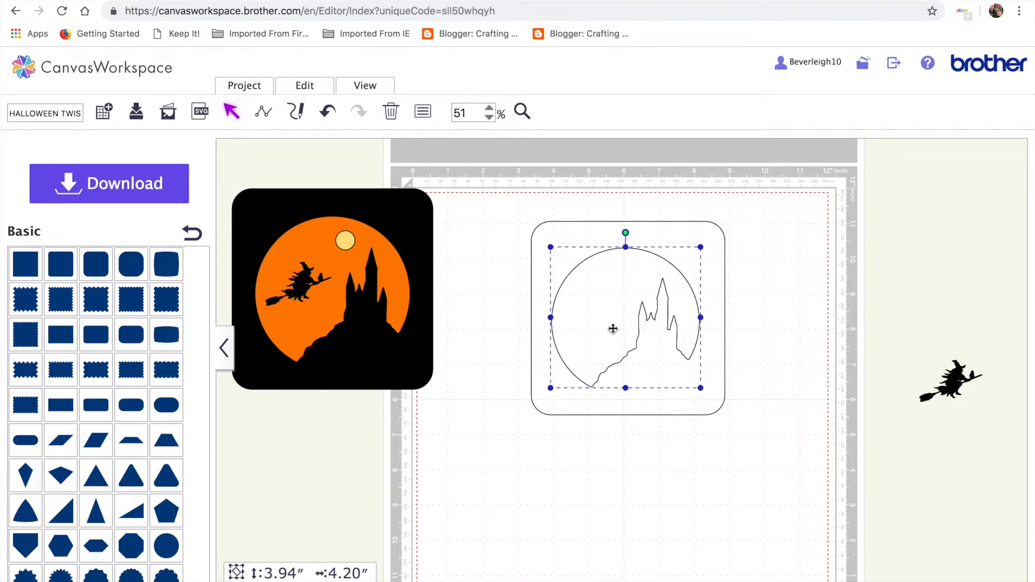
click(762, 316)
click(624, 305)
click(791, 314)
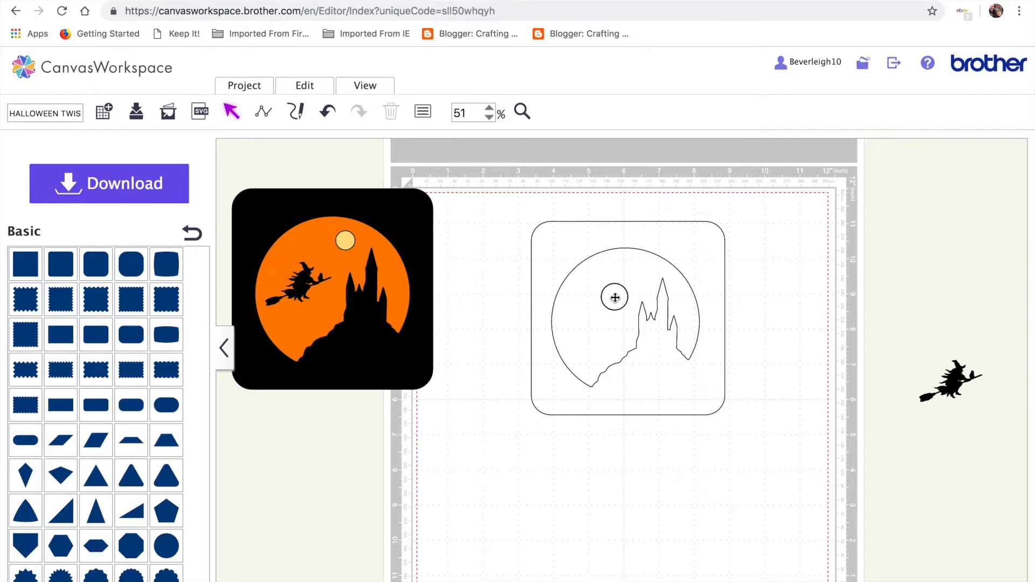
click(615, 298)
click(765, 360)
click(686, 389)
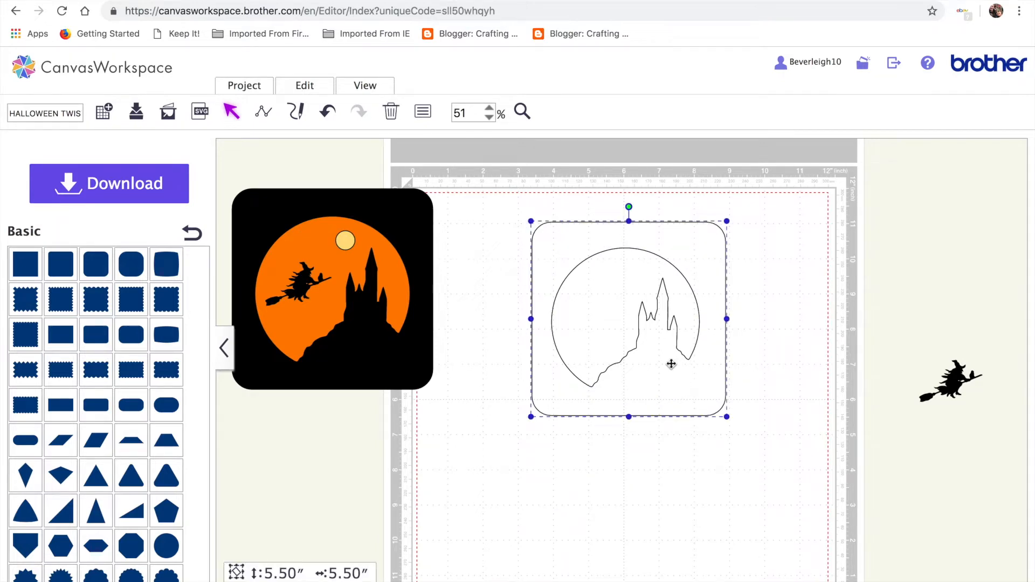
click(770, 375)
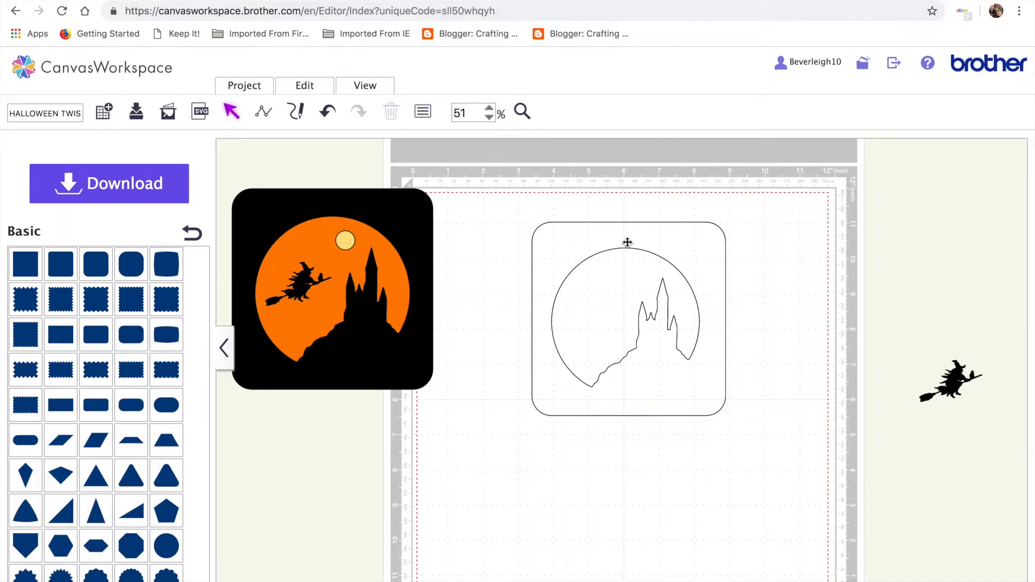
Align the rounded square and the moon and castle outline on their horizontal and vertical centres.
drag(519, 201, 774, 449)
click(316, 92)
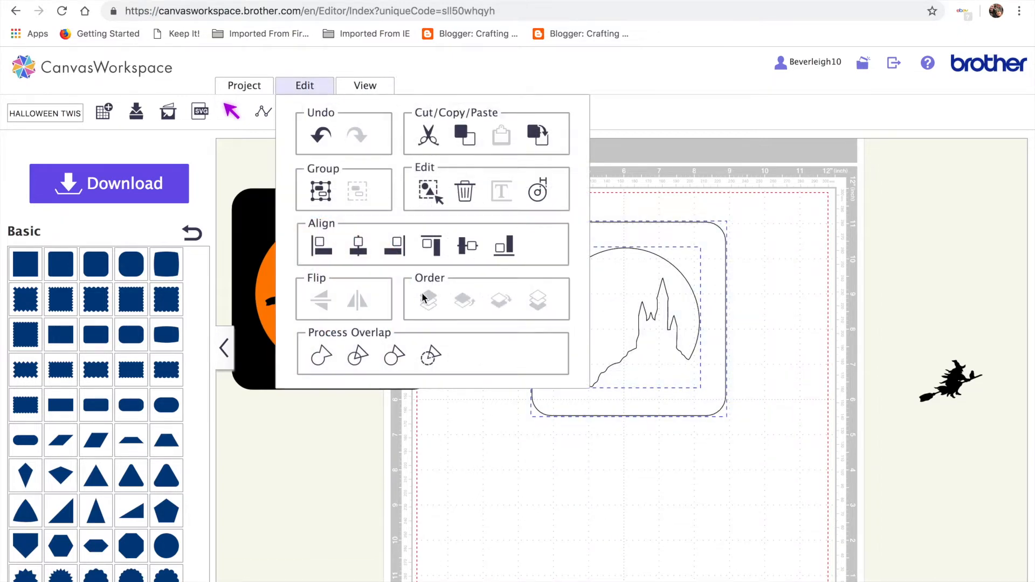
click(361, 249)
click(316, 92)
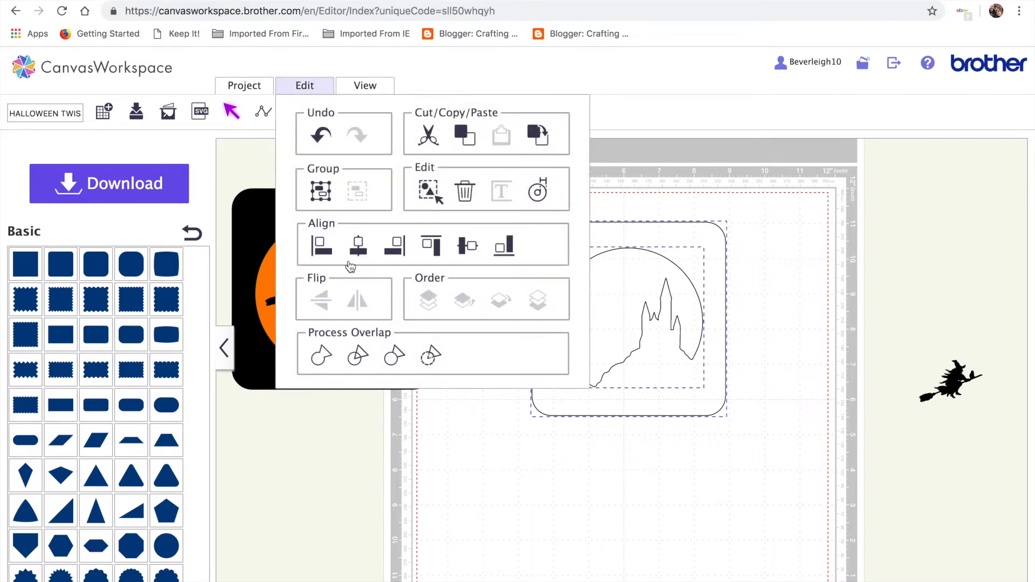
click(466, 245)
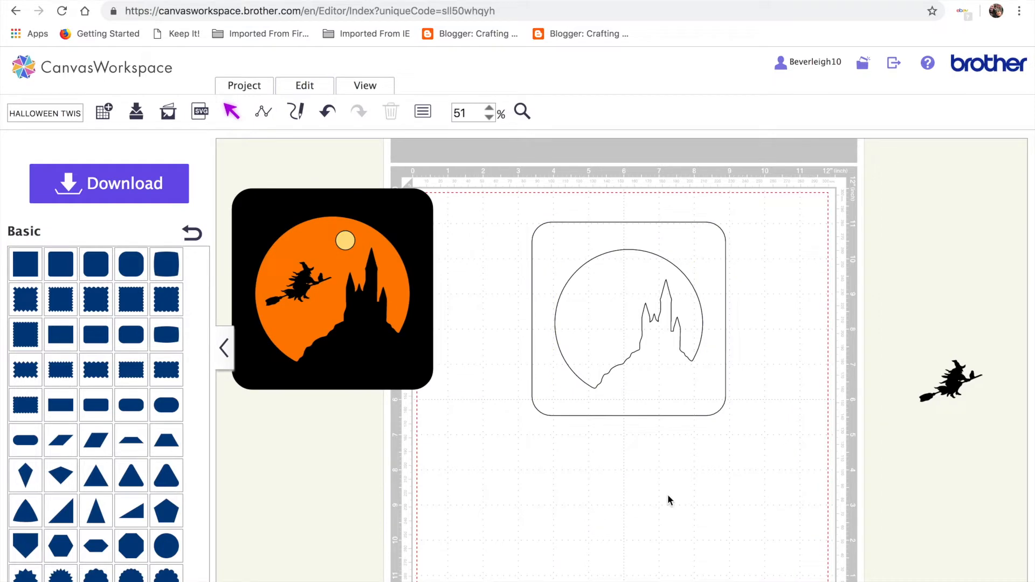
Combine the rounded square and the moon and castle outline into one frame with the moon as a cut-out.
drag(518, 173, 746, 438)
click(316, 89)
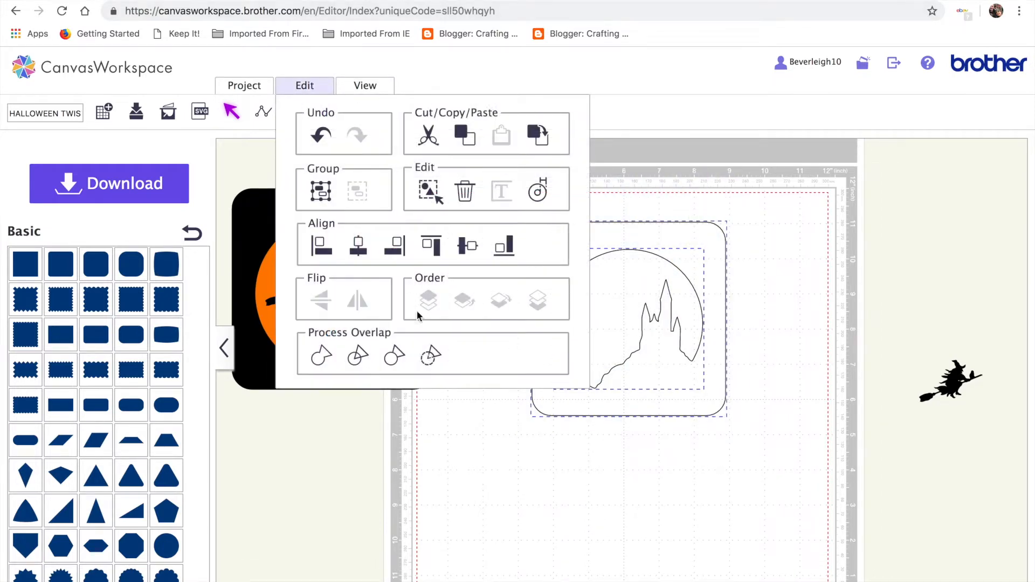
click(433, 364)
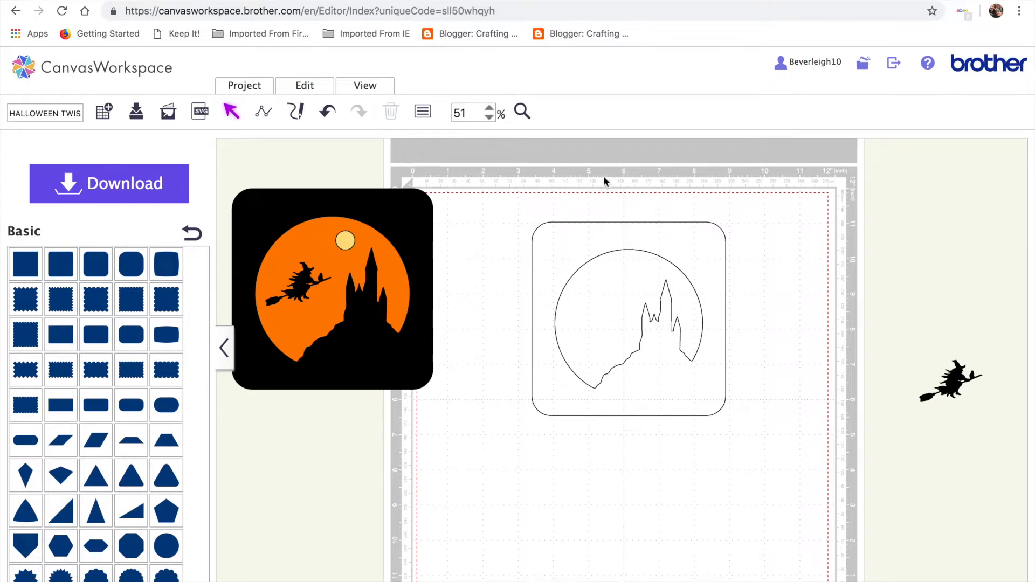
Fill the combined castle frame with black and shift it slightly down the mat.
click(418, 114)
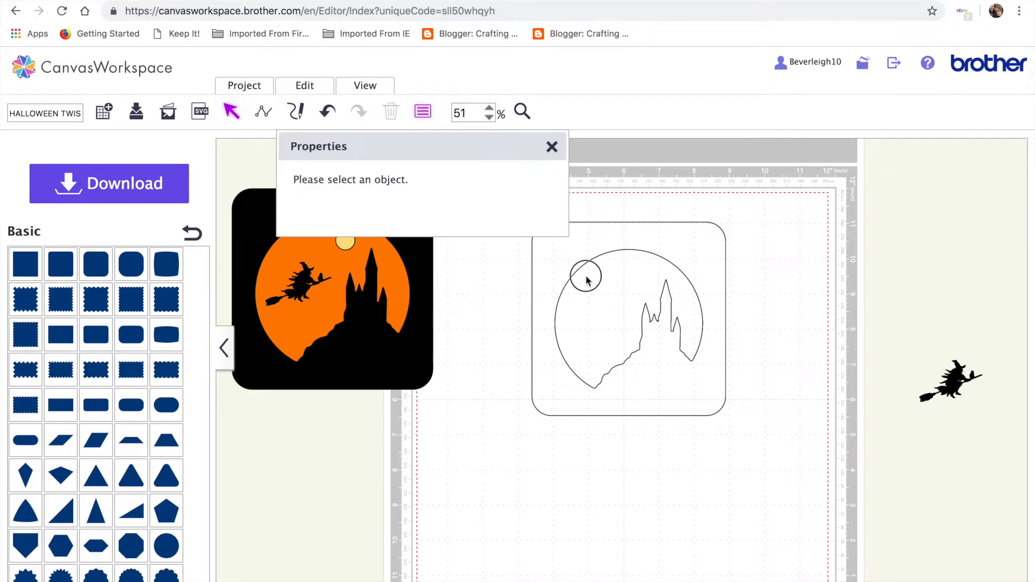
click(566, 255)
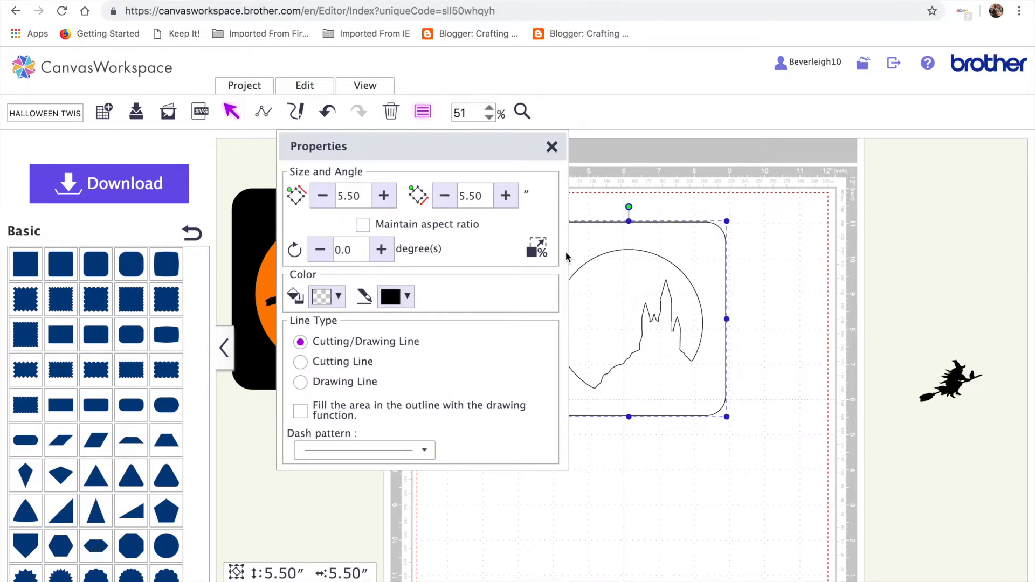
click(338, 303)
click(371, 333)
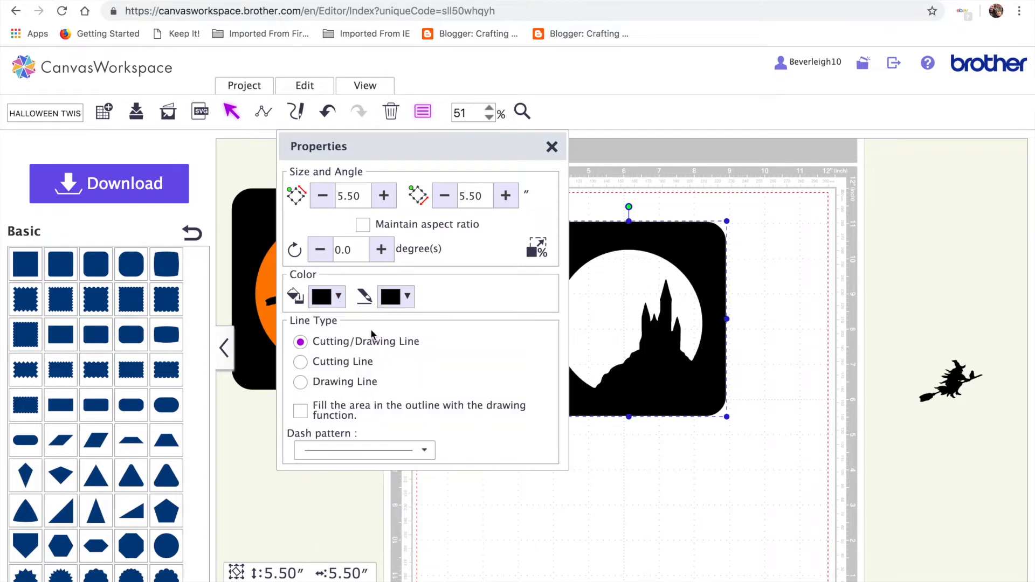
click(597, 455)
click(551, 146)
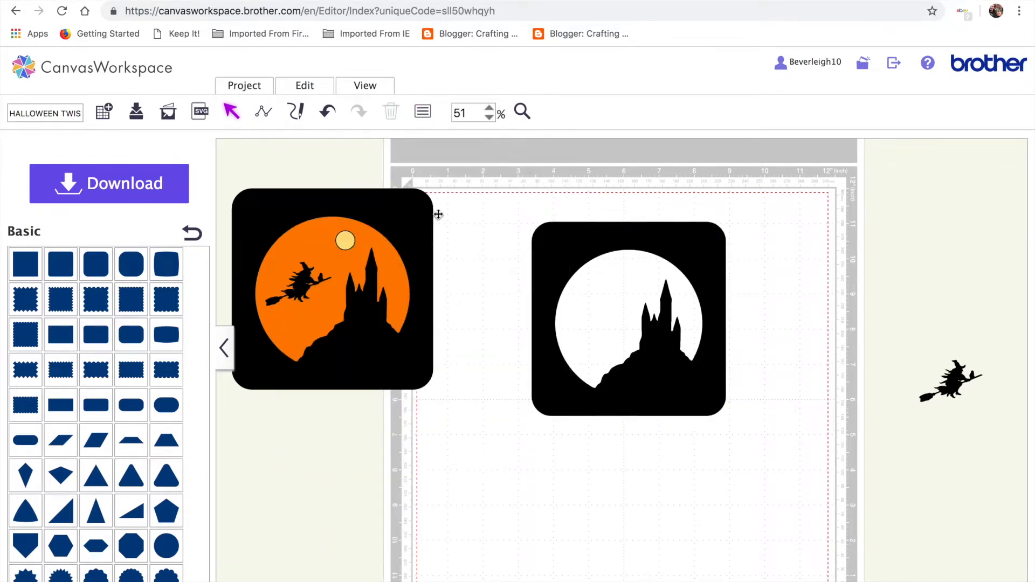
drag(637, 388, 636, 413)
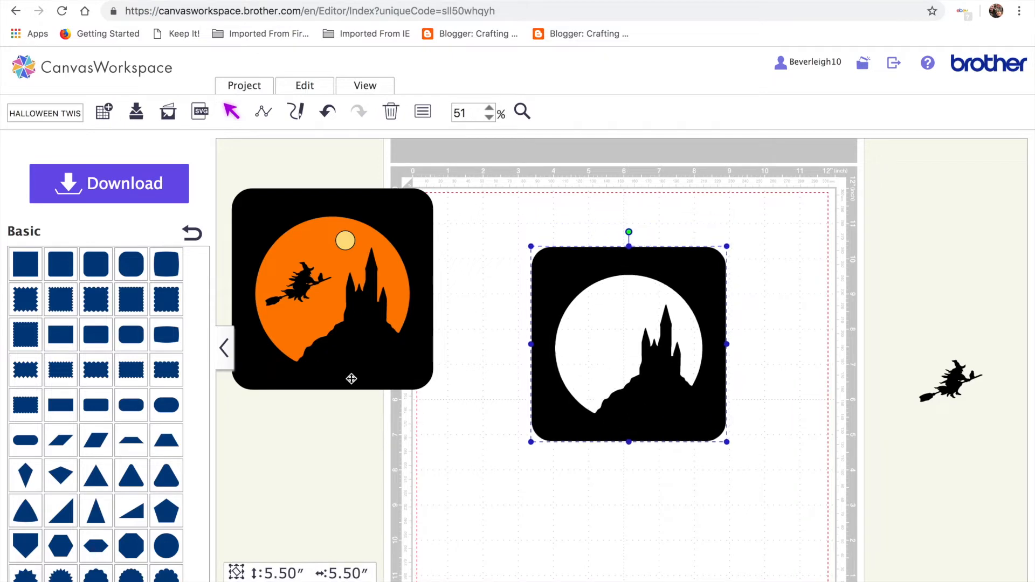
Add another rounded square, enlarge it to about 4.43" by 4.43" and centre it over the frame's moon opening.
click(97, 266)
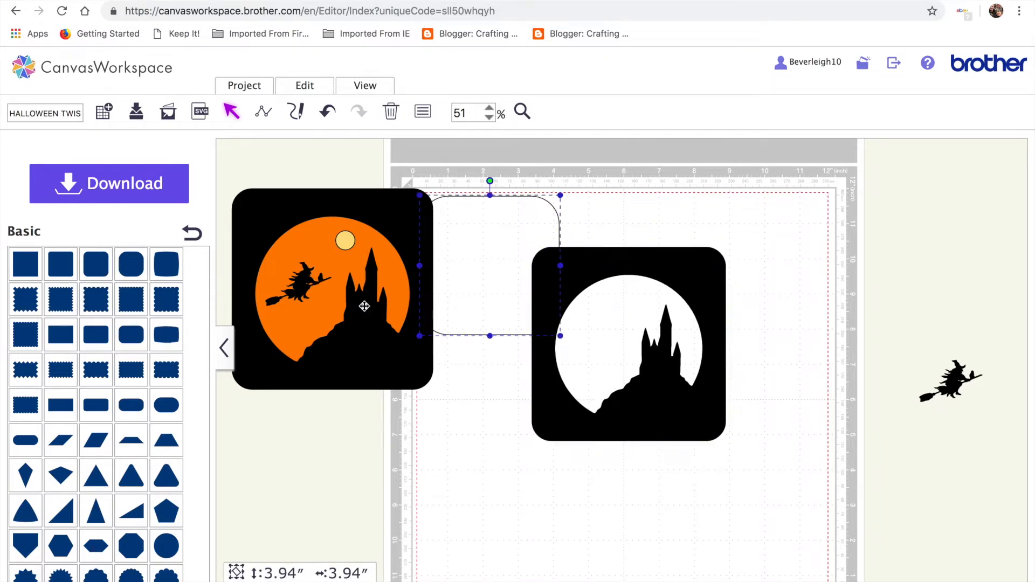
drag(475, 258, 490, 226)
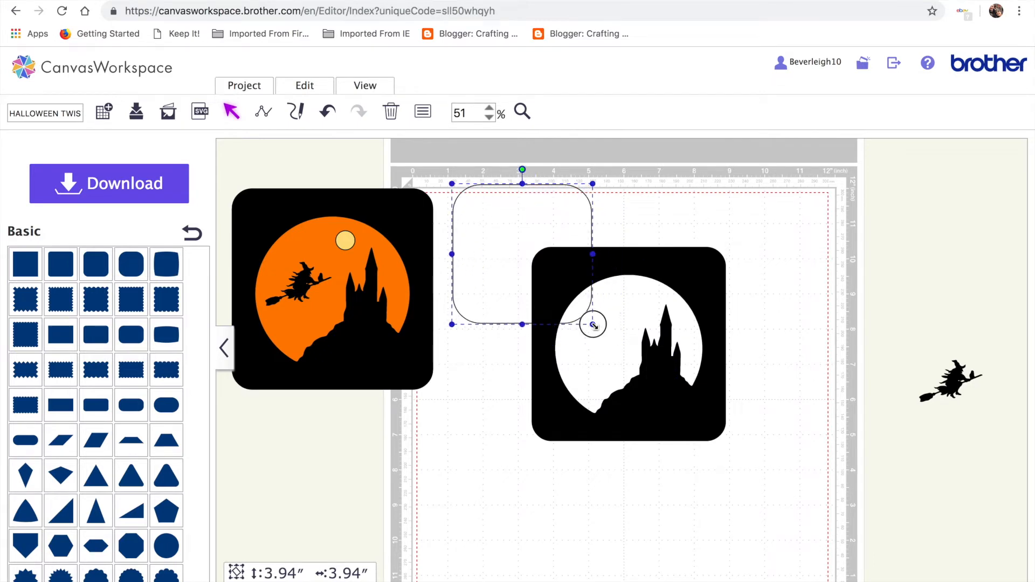
drag(593, 324, 610, 341)
drag(555, 253, 614, 297)
click(781, 292)
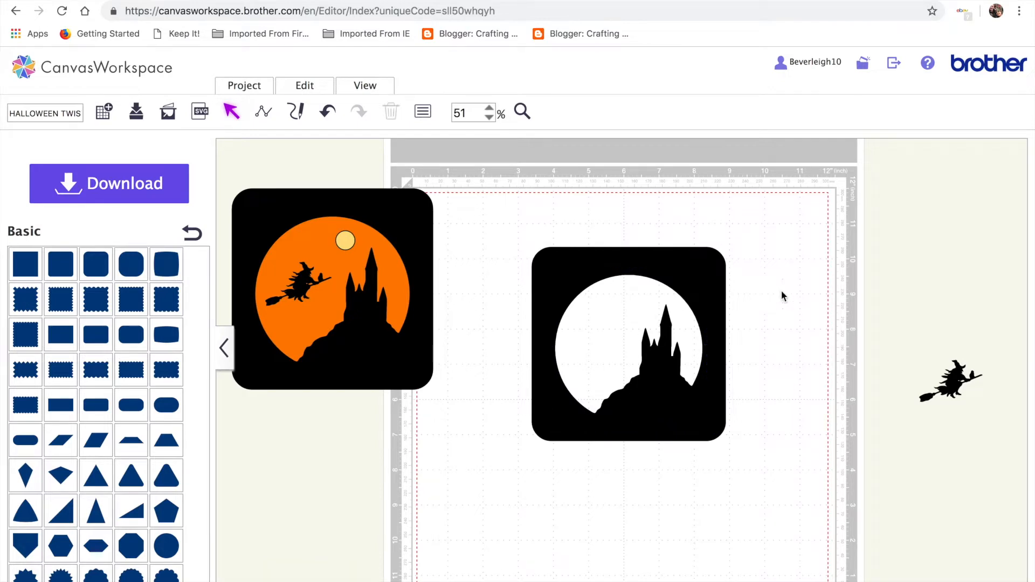
click(609, 316)
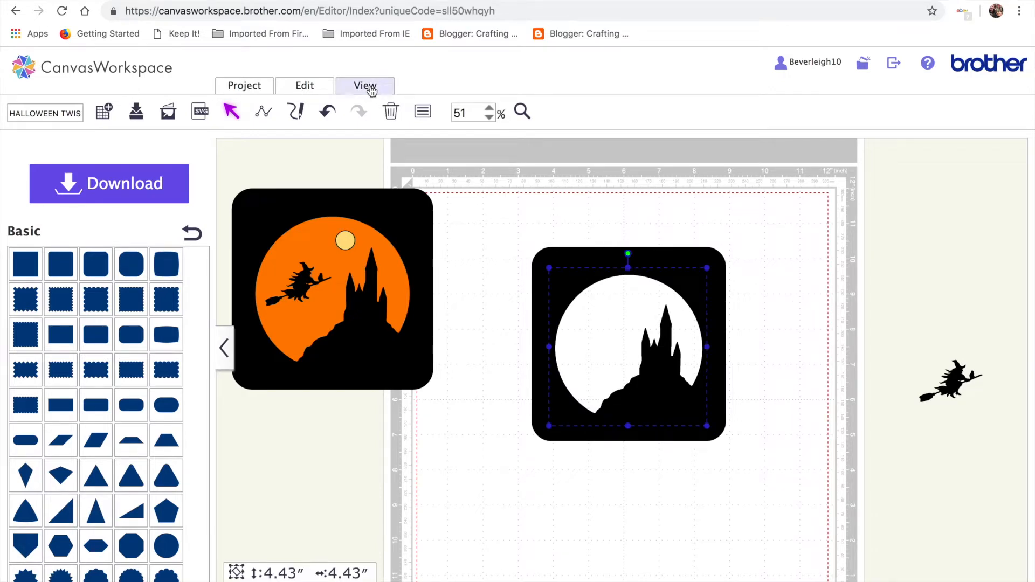
Fill the 4.43" rounded square with bright orange and send it behind the black castle frame.
click(423, 112)
click(334, 296)
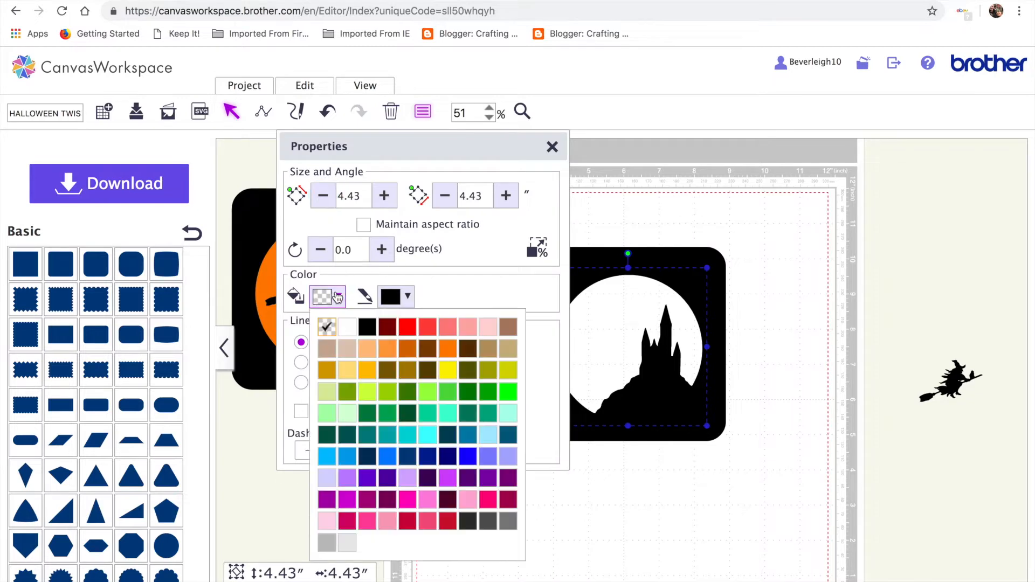
click(447, 357)
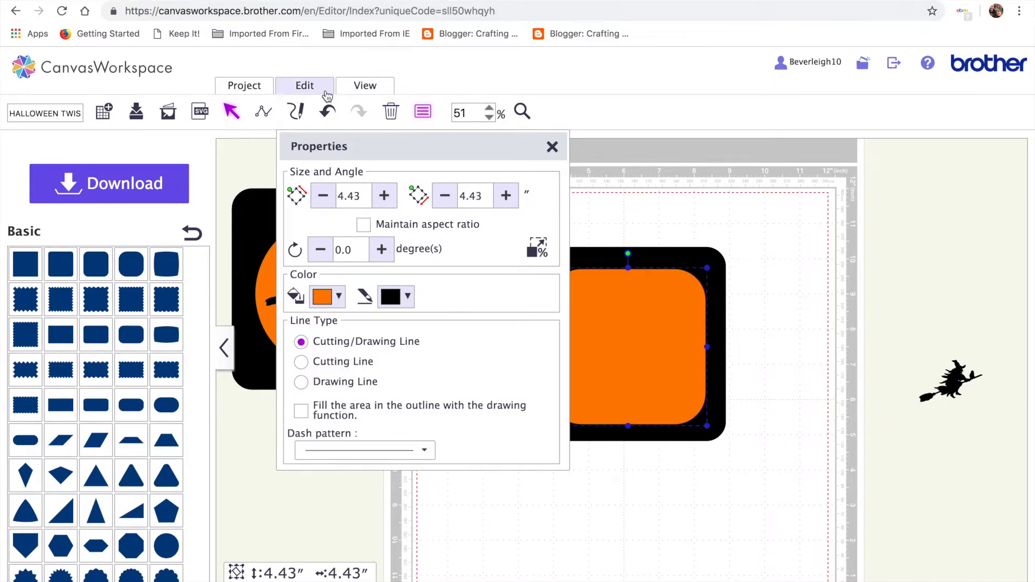
click(323, 90)
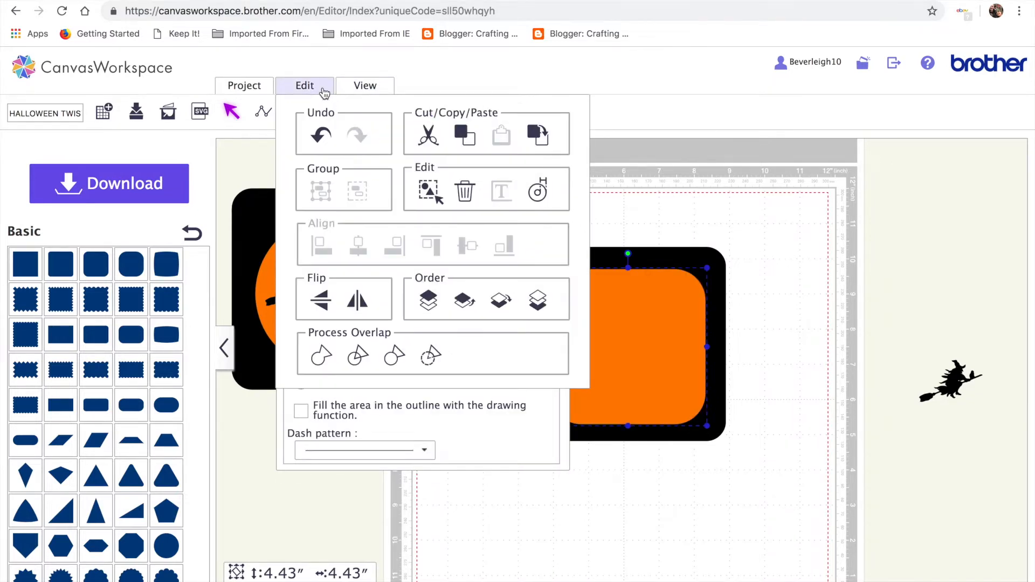
click(538, 301)
click(680, 509)
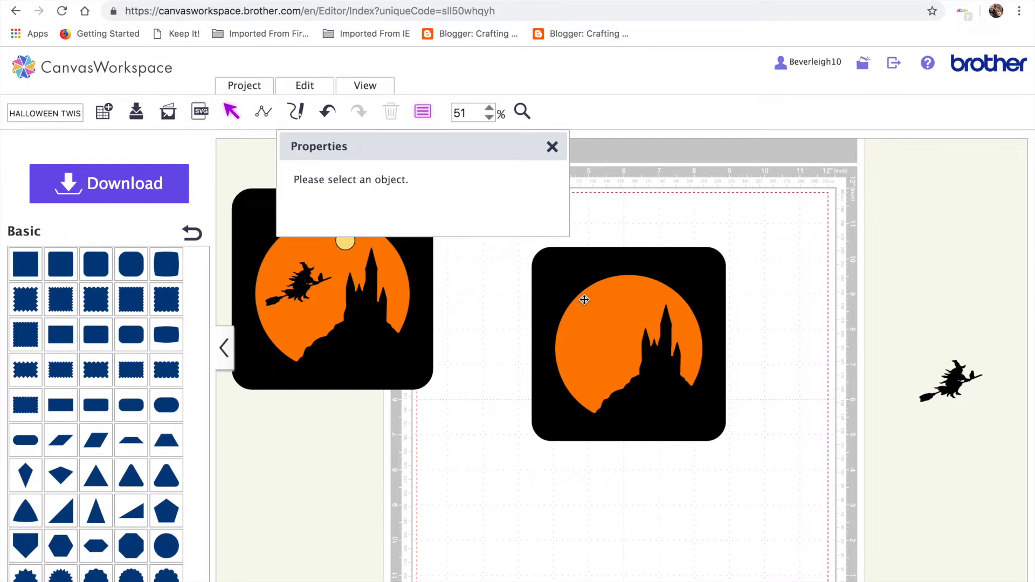
Create an outward offset line around the black castle frame with a spacing of 0.08 inches, leaving the original as is.
click(564, 266)
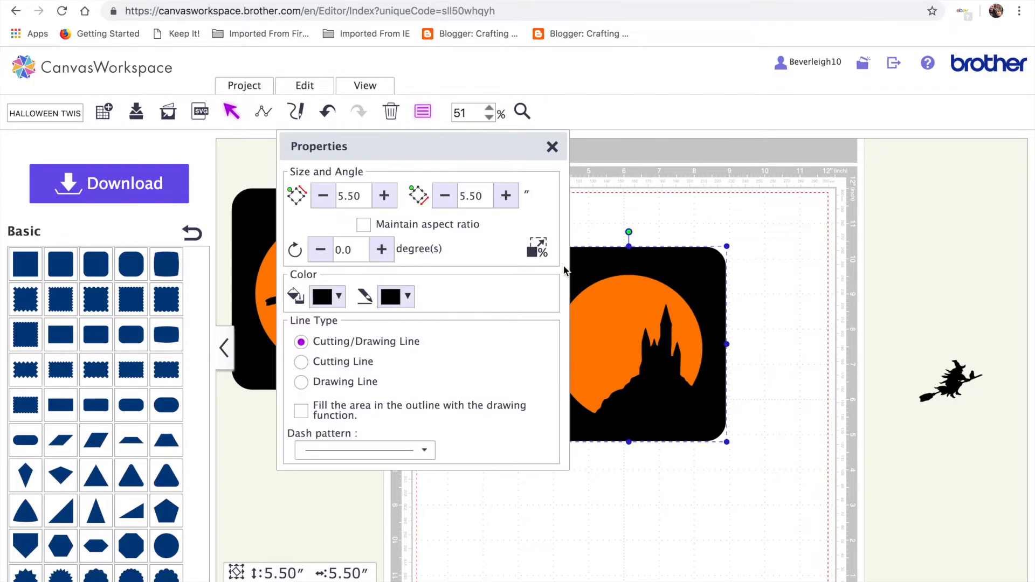
click(315, 88)
click(539, 192)
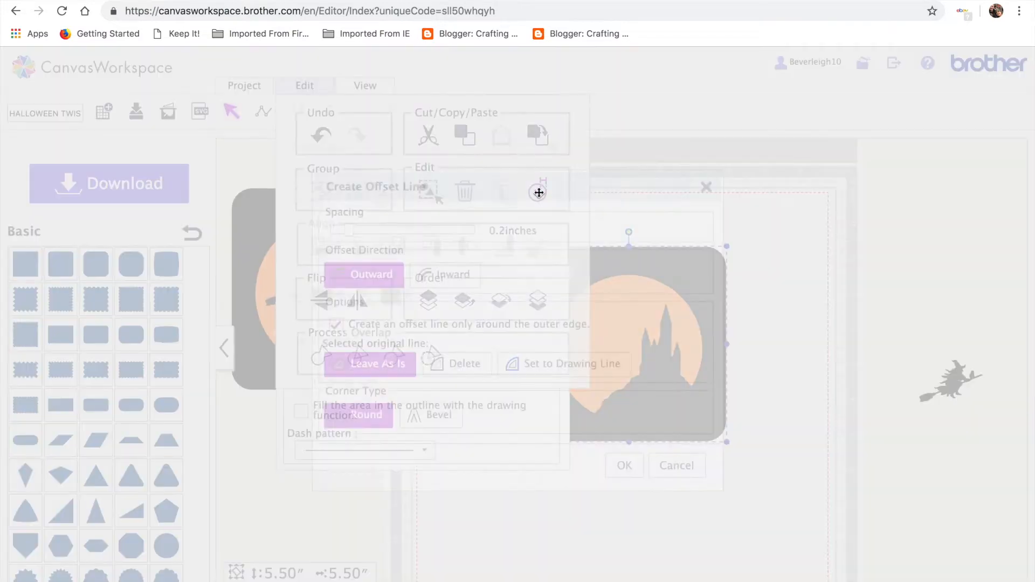
drag(348, 229, 334, 230)
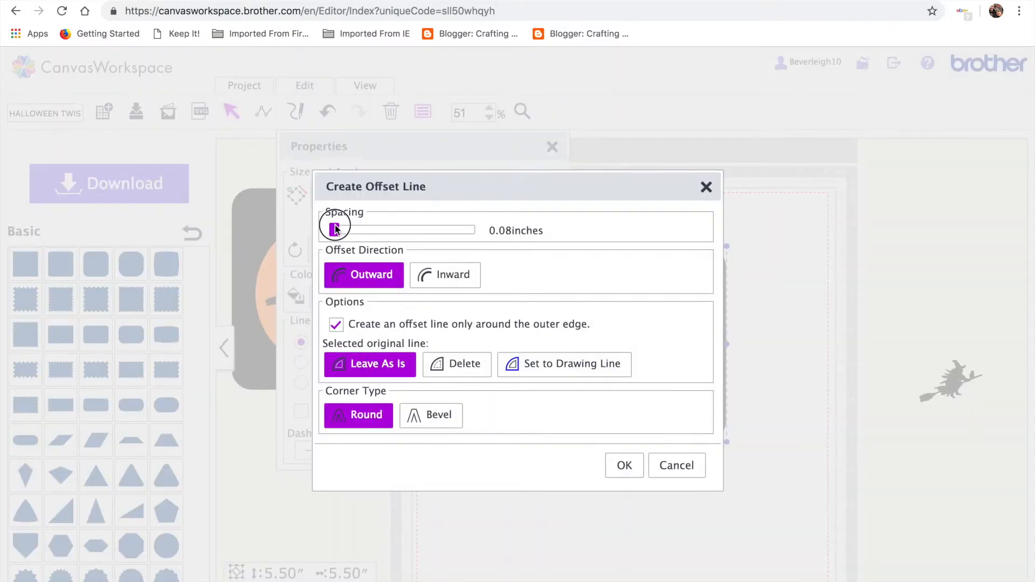
click(625, 455)
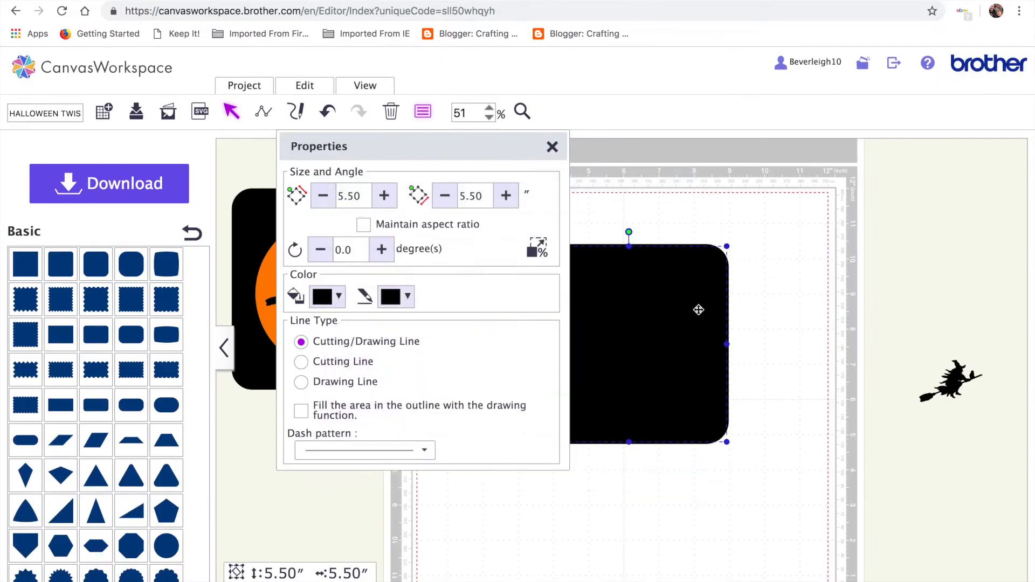
Fill the offset shape with bright orange and place it roughly over the black castle frame.
drag(698, 310, 679, 344)
click(340, 296)
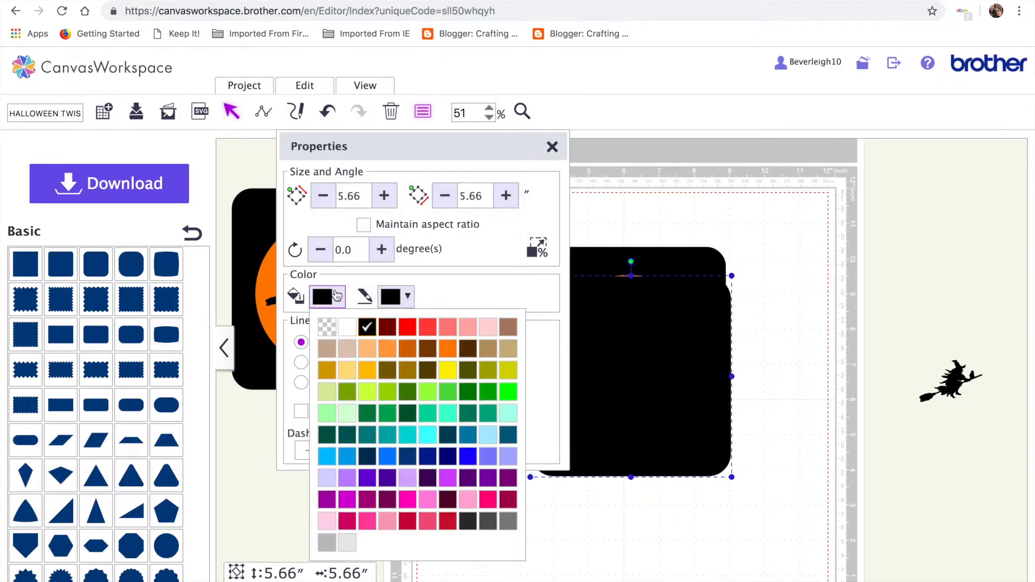
click(451, 349)
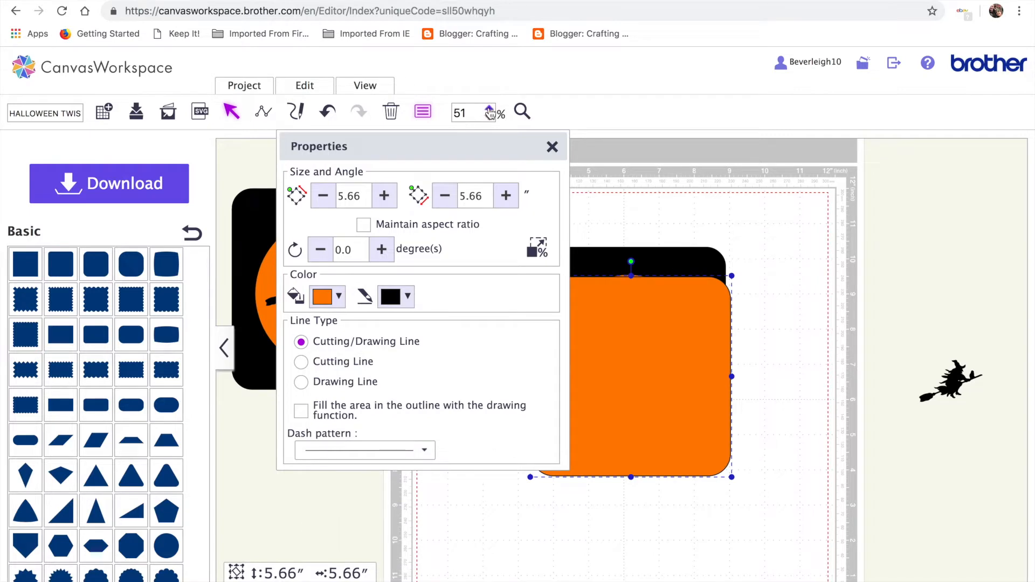
drag(601, 314, 591, 280)
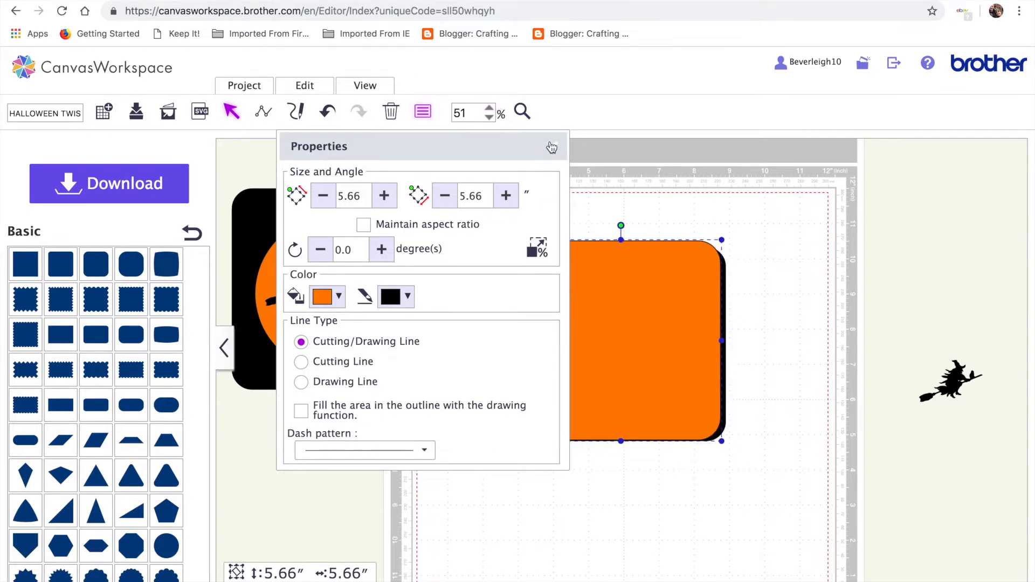
click(552, 146)
Align the orange offset shape, the castle frame and the inner orange square on their horizontal and vertical centres.
drag(512, 205, 736, 422)
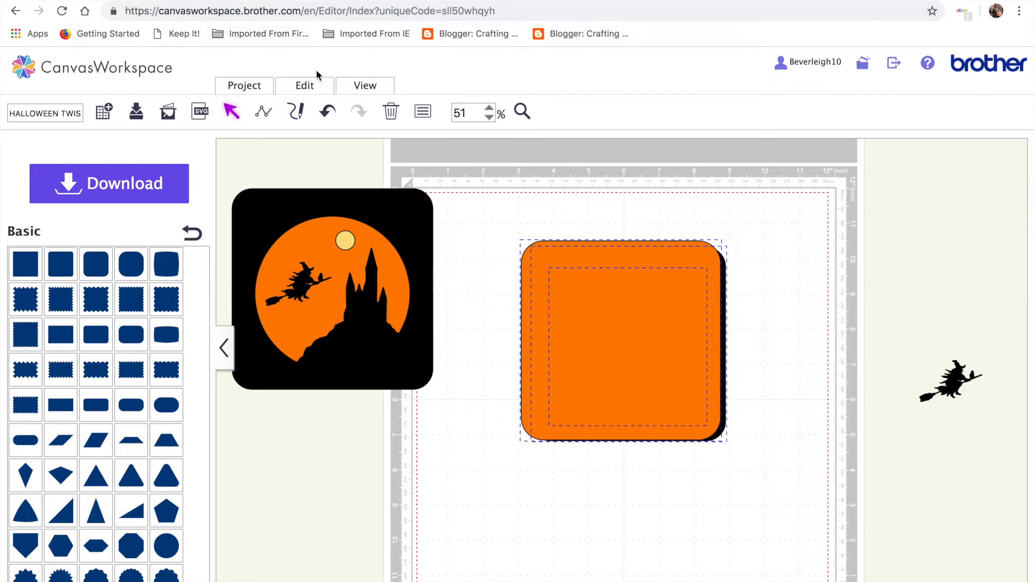
click(304, 85)
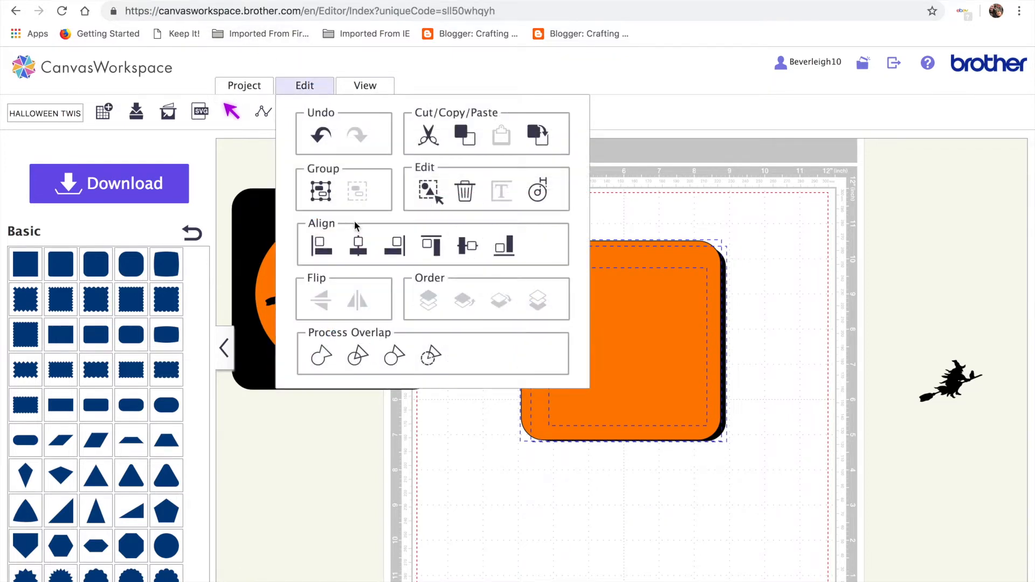
click(356, 246)
click(304, 85)
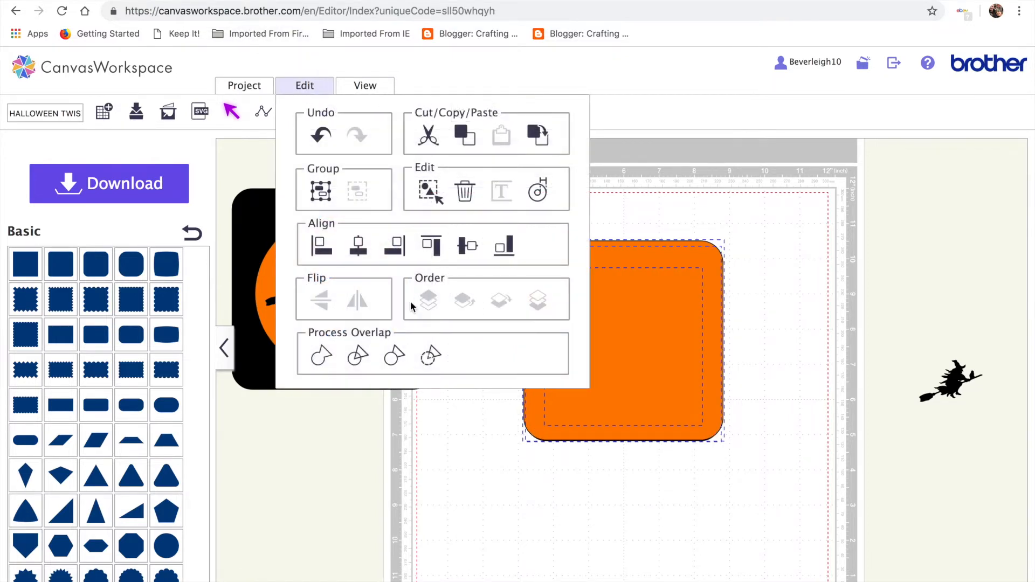
click(463, 249)
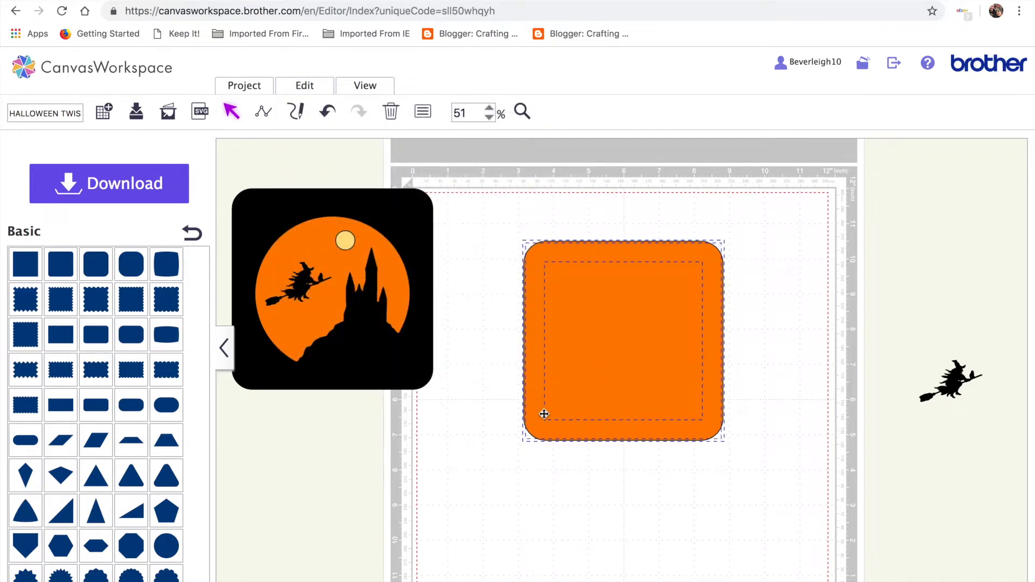
Send the orange offset shape to the back as a border behind the black castle frame.
click(552, 429)
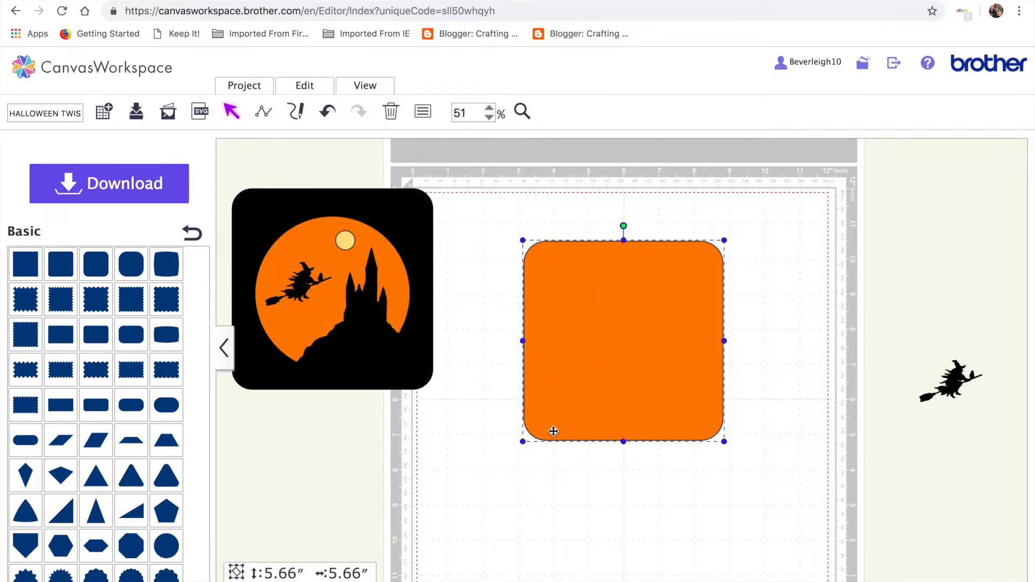
click(304, 85)
click(536, 313)
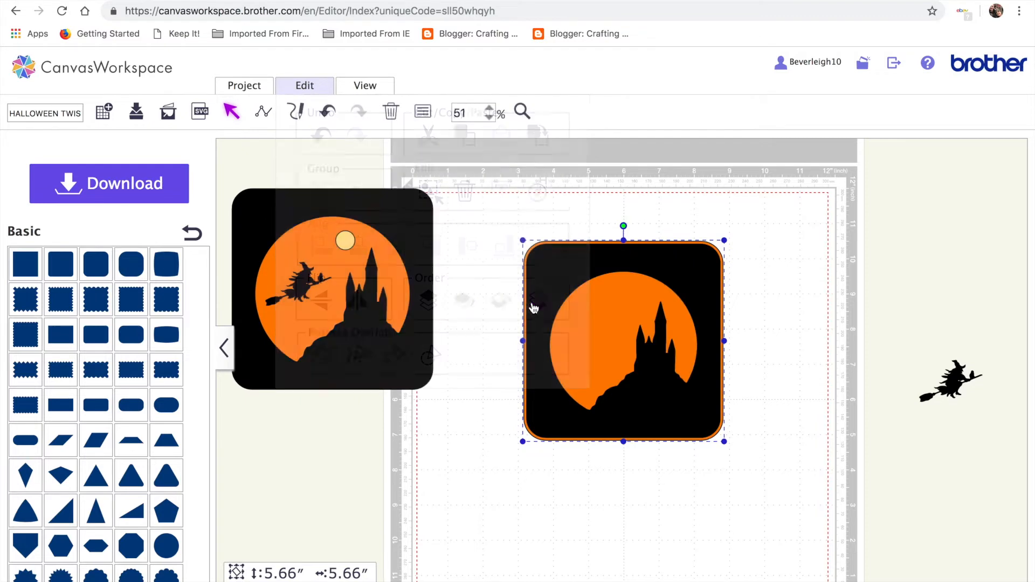
click(628, 503)
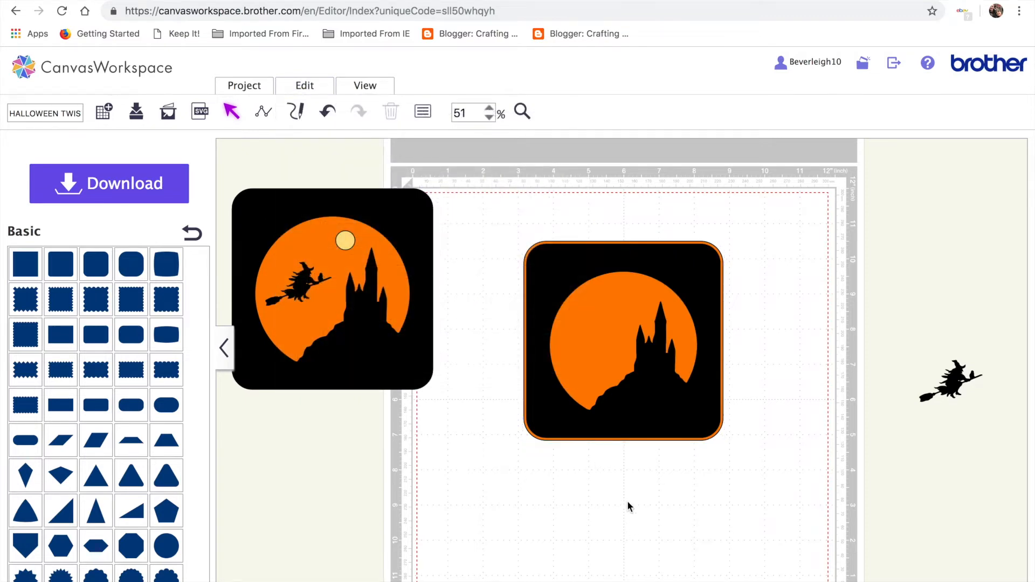
Move all layers of the assembled castle topper together to directly below the finished sample design.
drag(517, 209, 745, 463)
drag(652, 375, 365, 523)
click(610, 531)
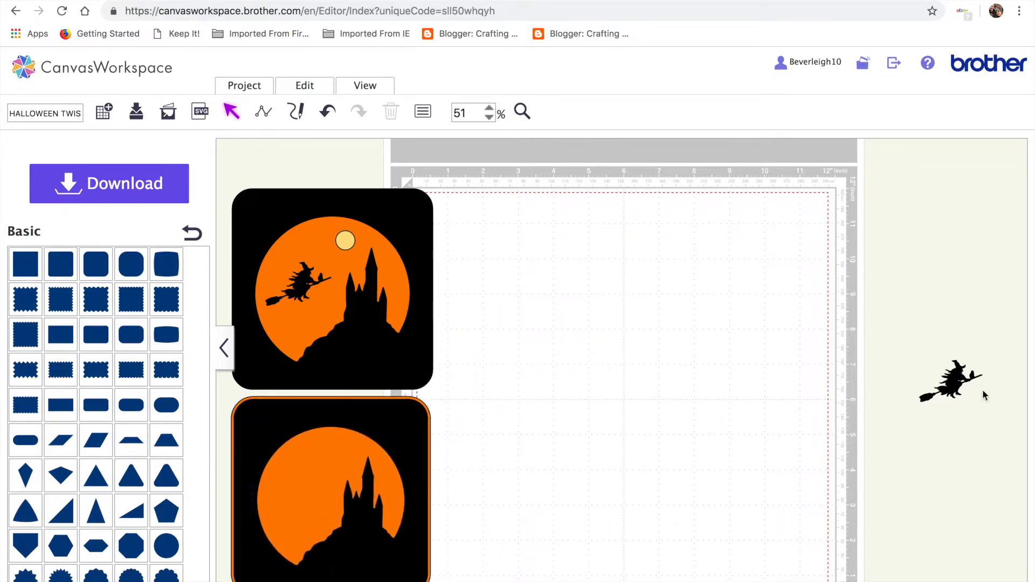
Place the witch over the new topper's orange moon beside the castle, and bring the large unfilled circle onto the mat.
drag(963, 379, 184, 542)
drag(218, 531, 559, 292)
drag(231, 526, 310, 488)
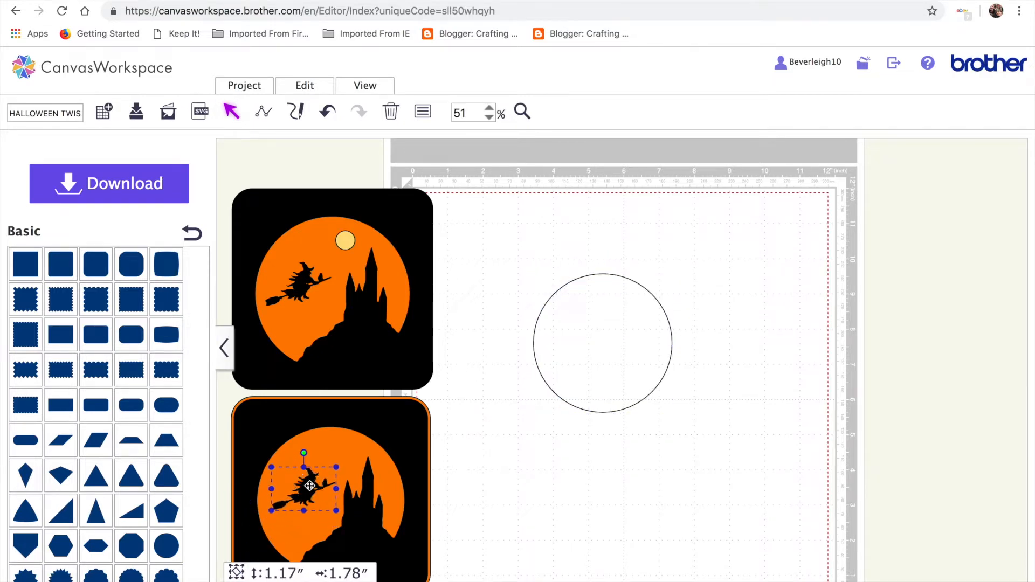
Shrink the unfilled circle on the mat to about 0.79" across.
click(593, 411)
drag(527, 271, 641, 348)
click(439, 194)
Fill the small circle with pale yellow, rgb(255, 223, 128).
click(422, 114)
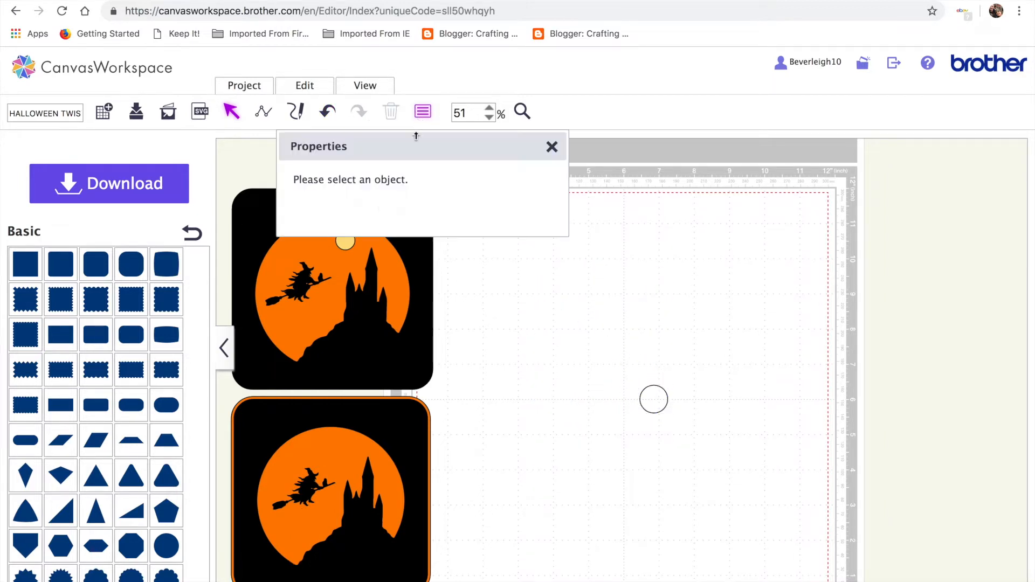
click(653, 396)
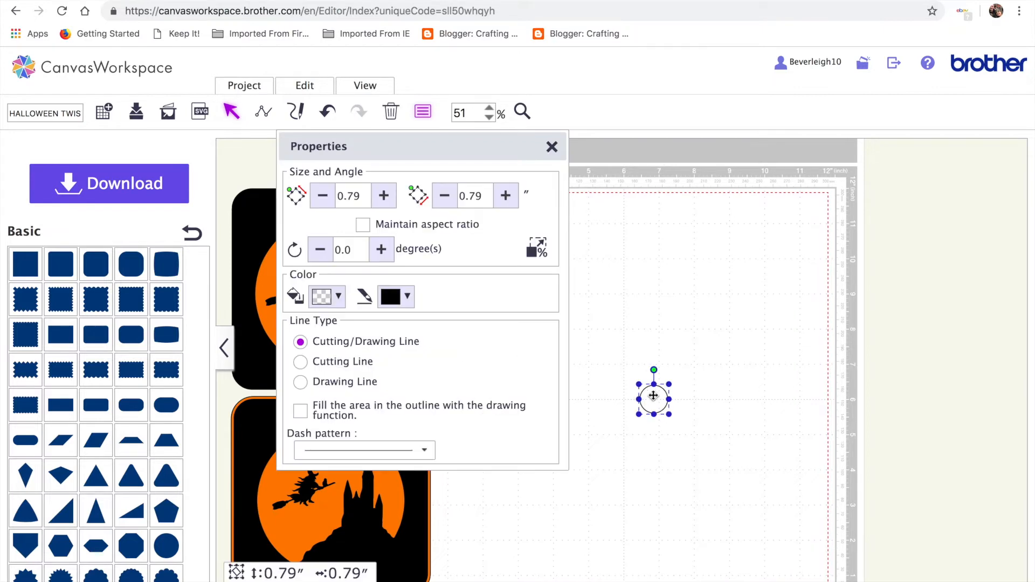
click(338, 296)
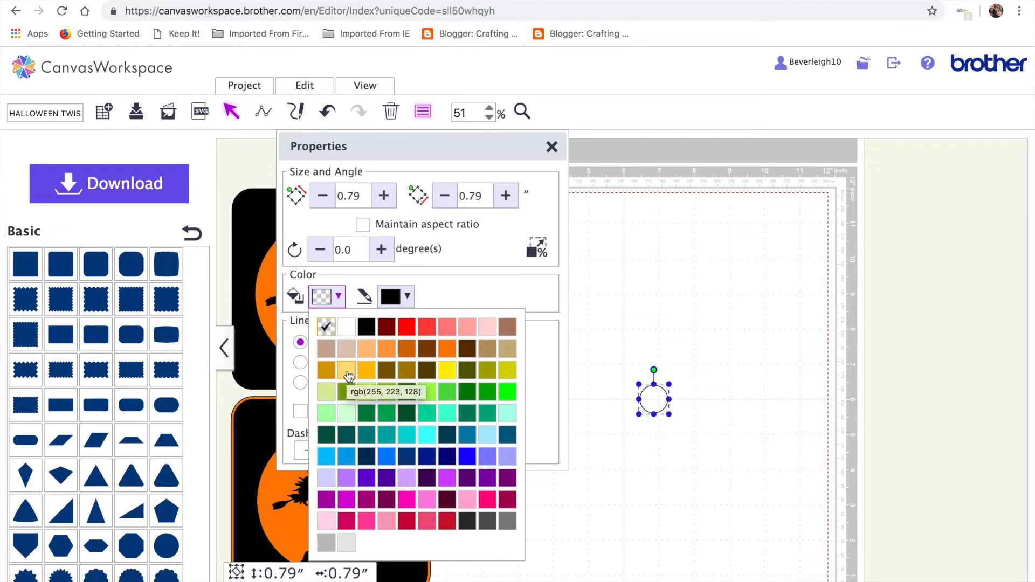
click(365, 349)
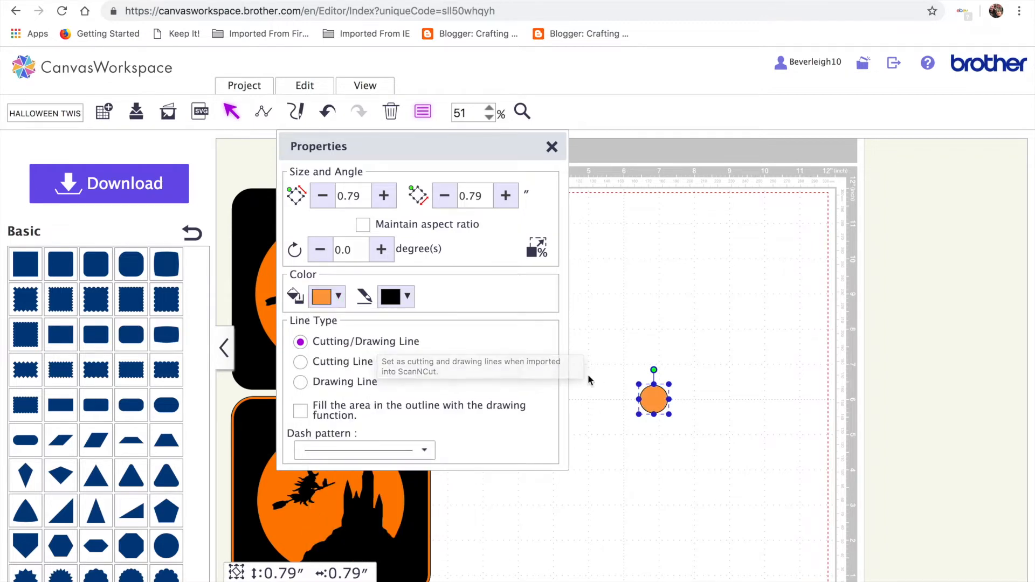
click(338, 296)
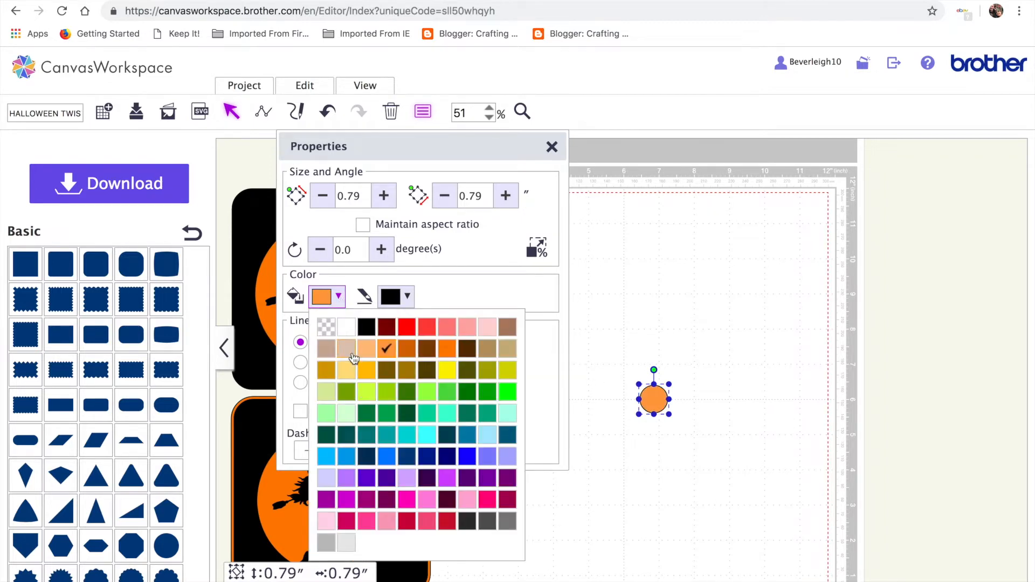
click(349, 354)
click(341, 296)
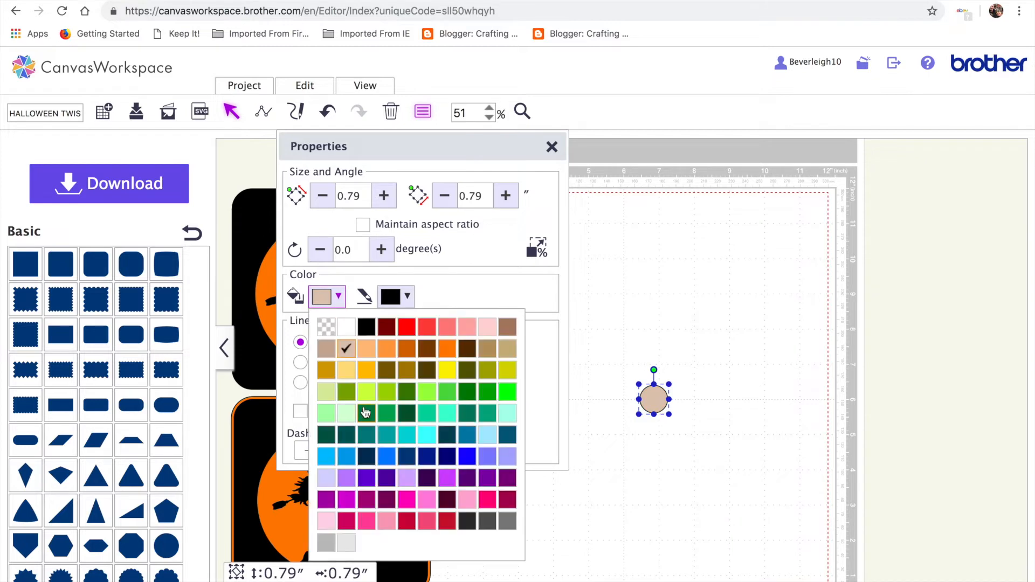
click(349, 374)
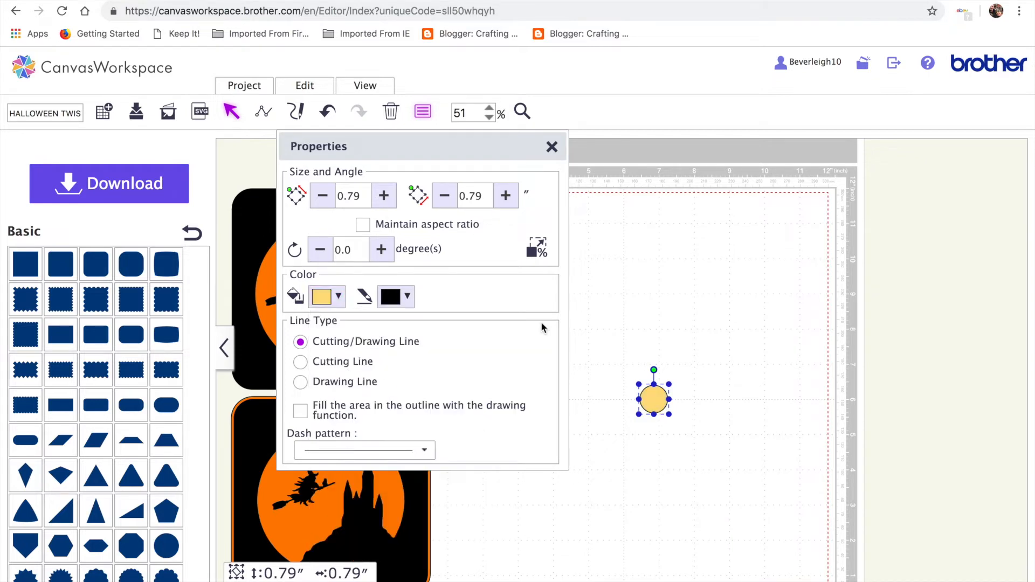
Place the pale yellow circle as a moon in the new topper's orange area, between the witch and the castle towers.
click(551, 147)
drag(657, 398, 350, 453)
click(653, 484)
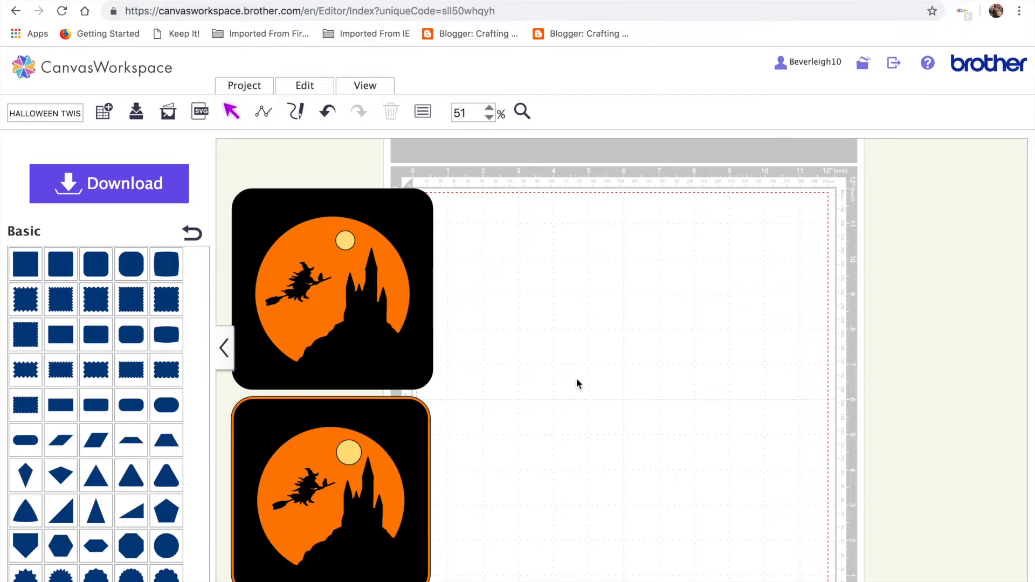
Add a plain sharp-cornered square to the mat and move it clear of the sample topper.
scroll(398, 548, down, 3)
scroll(400, 545, up, 3)
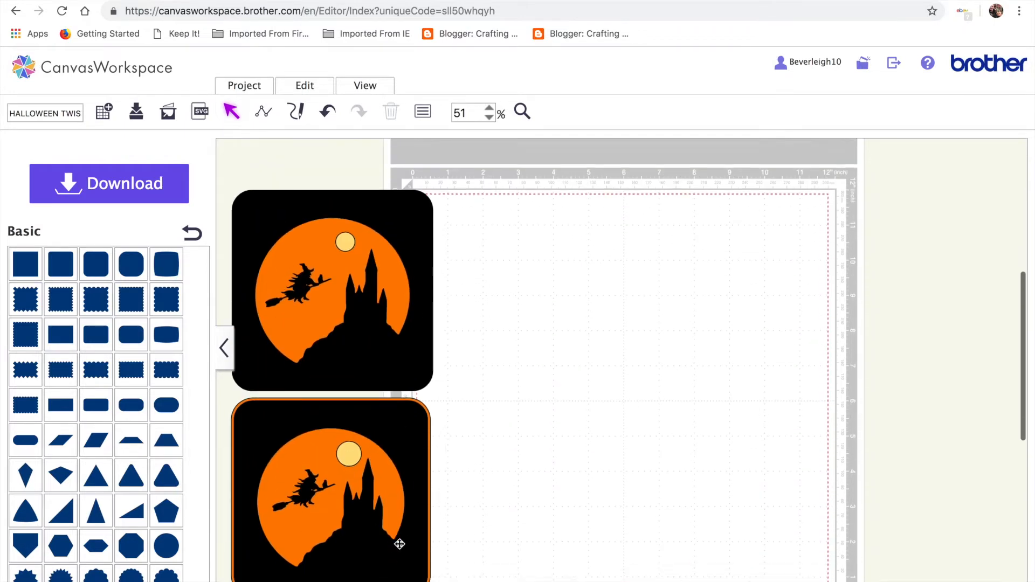
scroll(400, 545, down, 1)
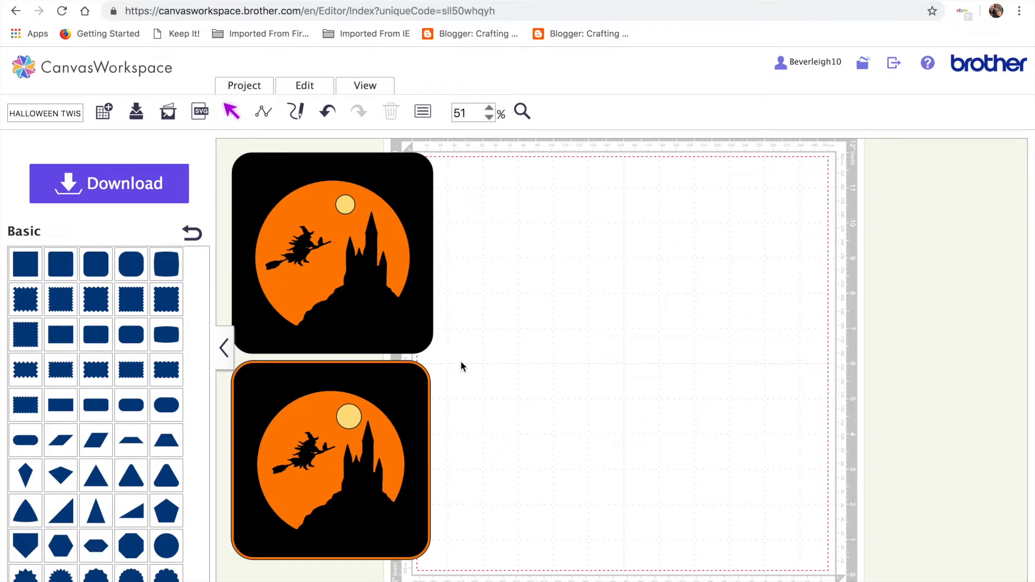
click(29, 268)
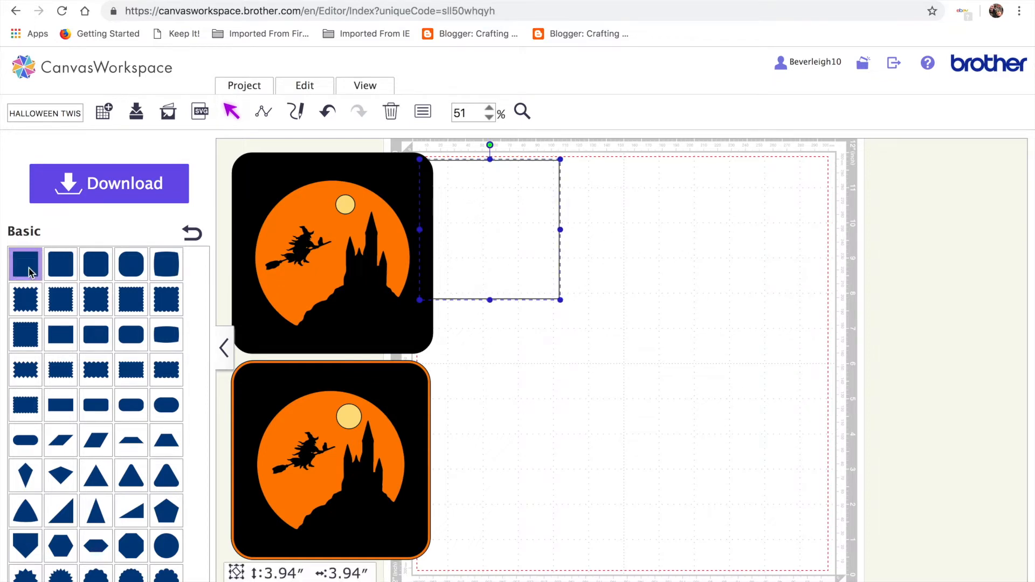
drag(465, 236, 564, 263)
Resize the plain square to 5.5" with its aspect ratio maintained and move it partly off the mat, away from the toppers.
click(423, 112)
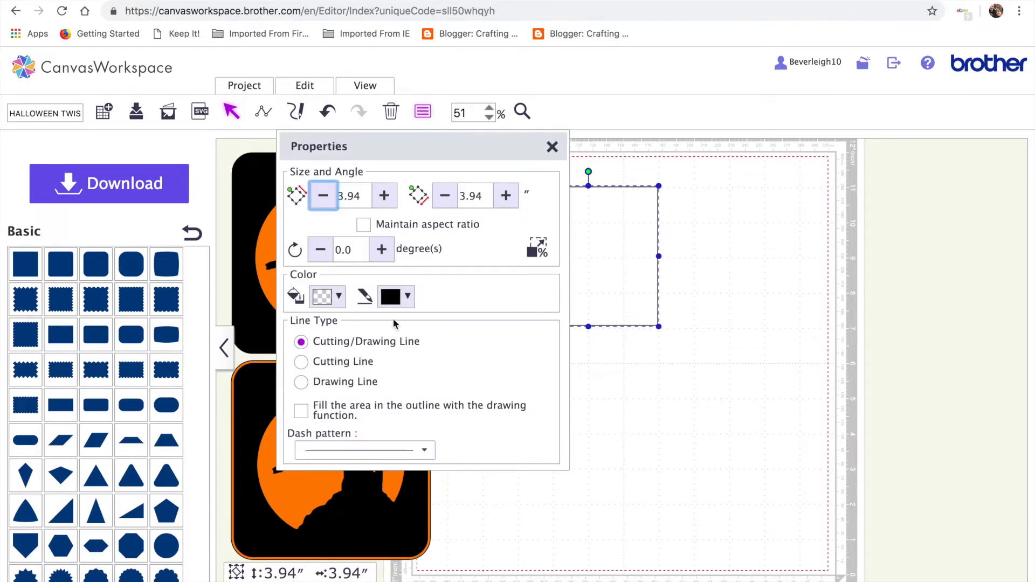
click(364, 198)
click(366, 224)
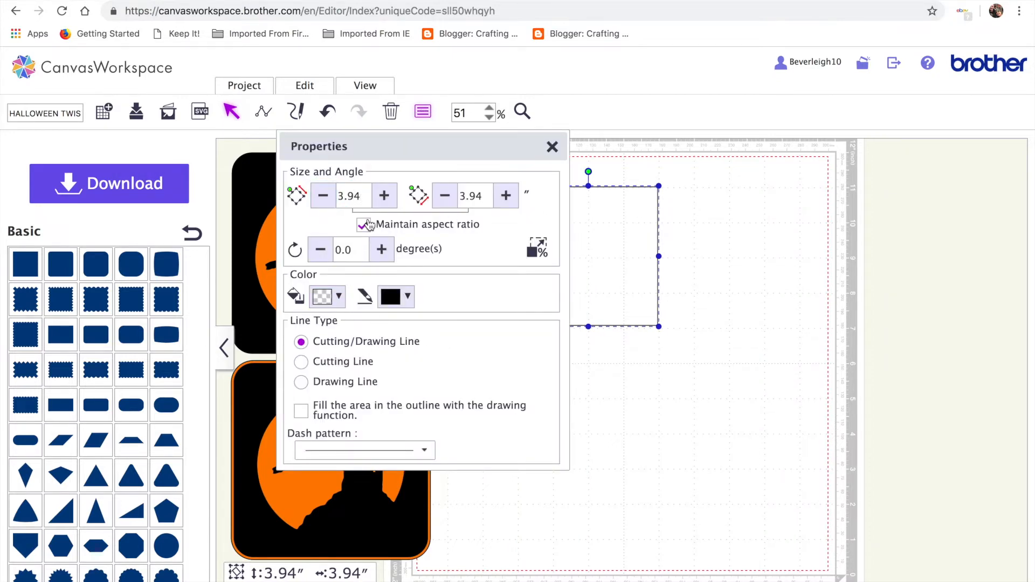
drag(364, 195, 290, 200)
text(5.5)
key(Return)
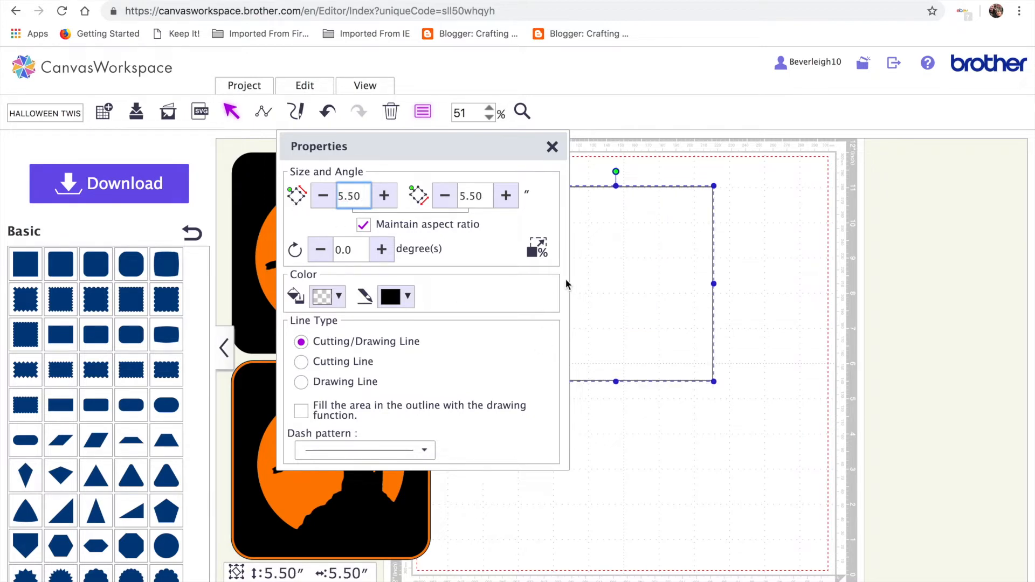
drag(643, 283, 928, 332)
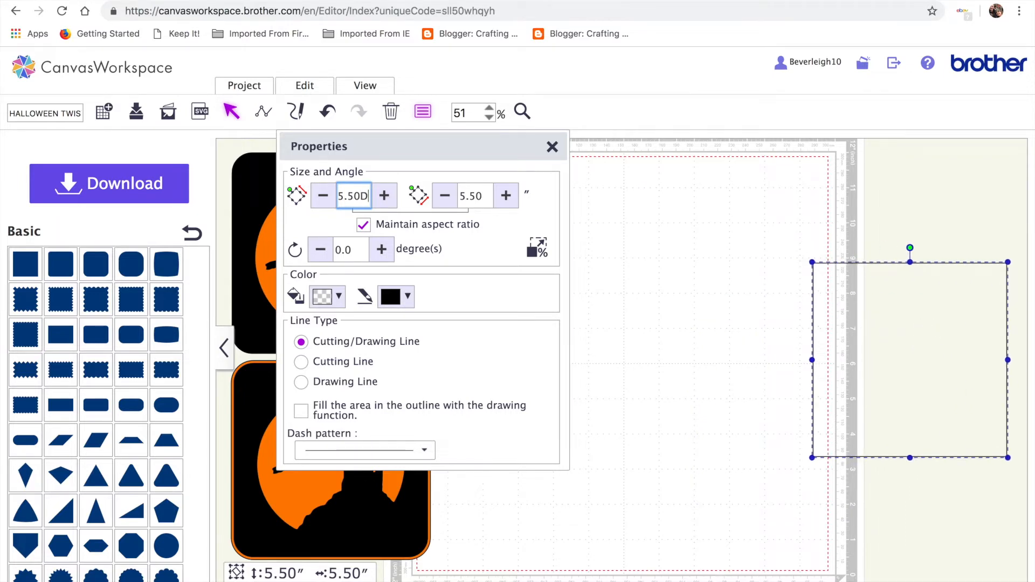
Duplicate the 5.5" square onto the mat and set the copy's height to 11" without maintaining its aspect ratio.
click(726, 280)
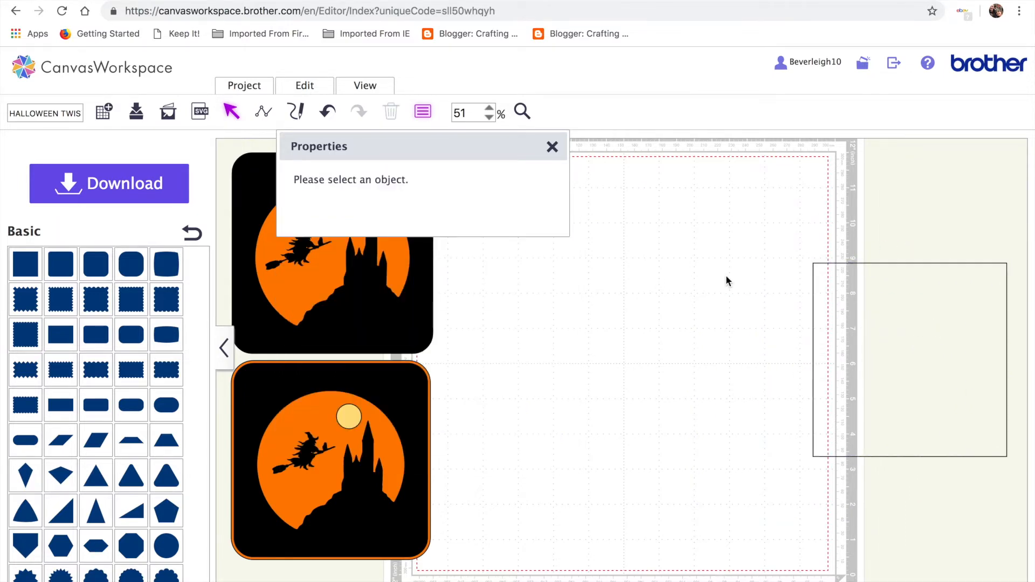
click(900, 357)
drag(888, 356, 597, 259)
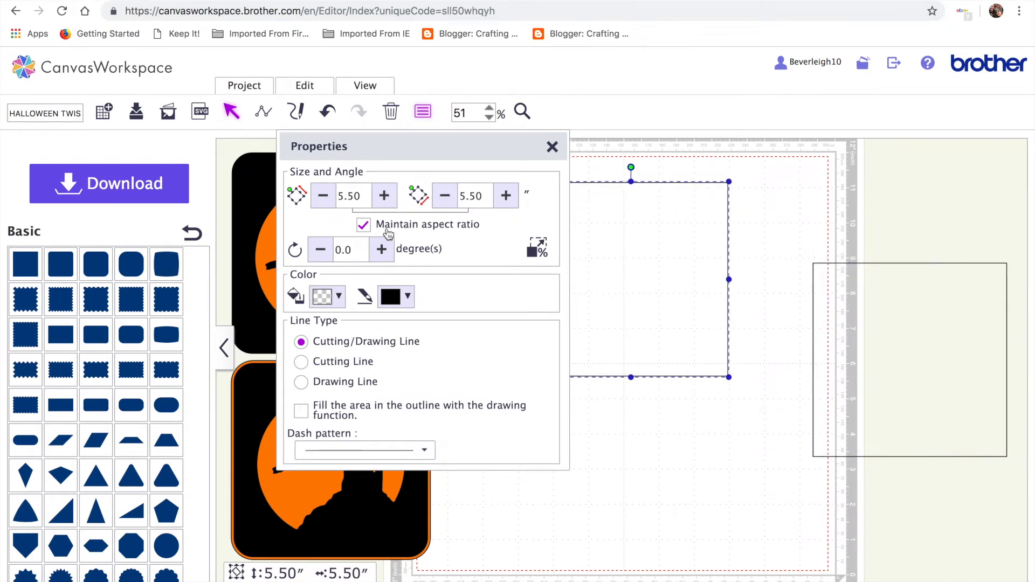
click(364, 225)
drag(363, 194, 318, 197)
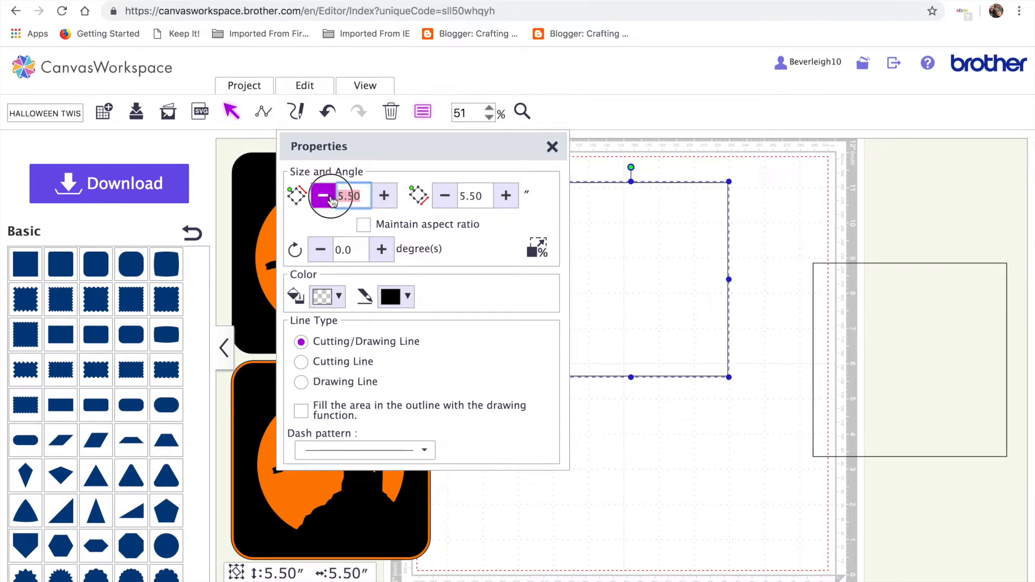
text(11)
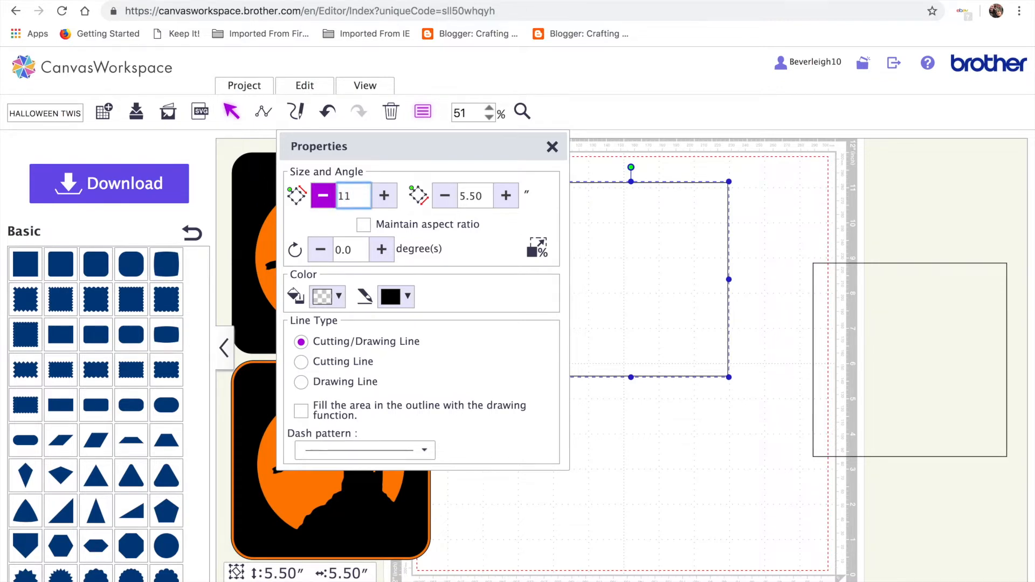
key(Return)
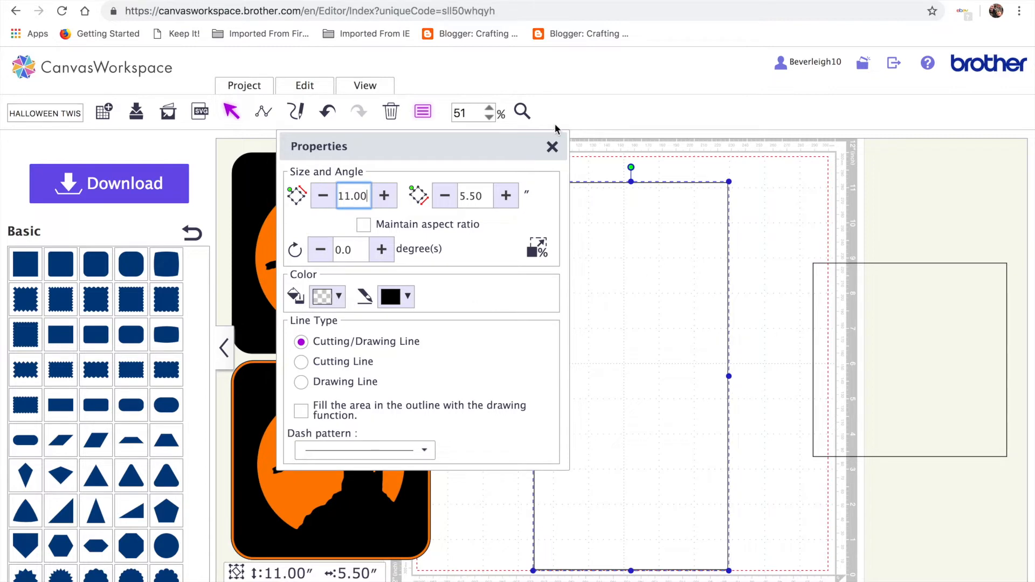
click(551, 148)
drag(655, 335, 629, 318)
Duplicate the remaining 5.5" square, move one partly off the mat and place the other over the tall rectangle.
drag(900, 385, 834, 353)
key(Up)
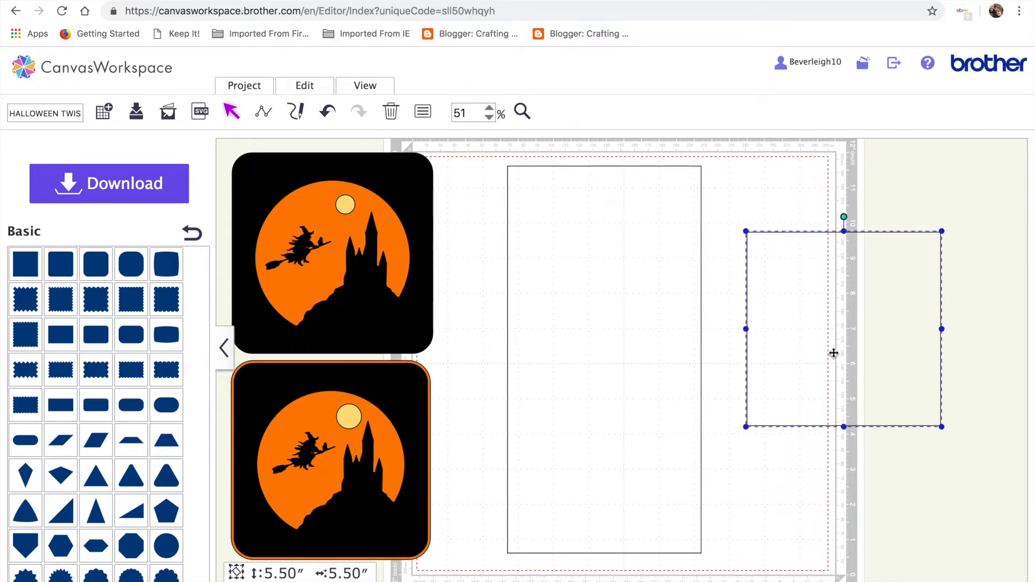
key(ctrl+c)
key(ctrl+v)
drag(818, 330, 945, 438)
drag(790, 286, 532, 239)
Align the 5.5" square and the tall rectangle to each other along their top and left edges.
drag(497, 157, 779, 447)
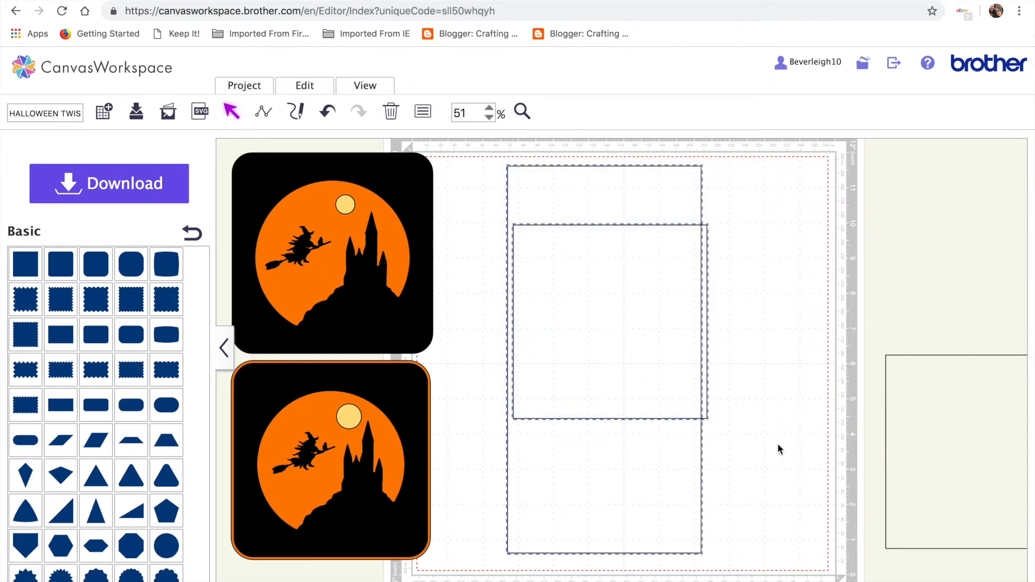
click(305, 85)
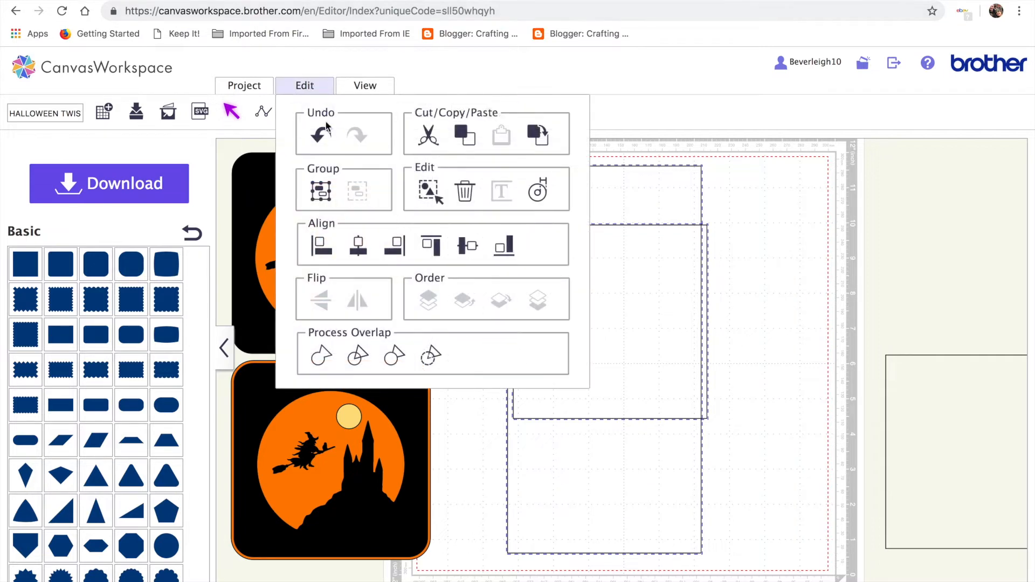
click(436, 246)
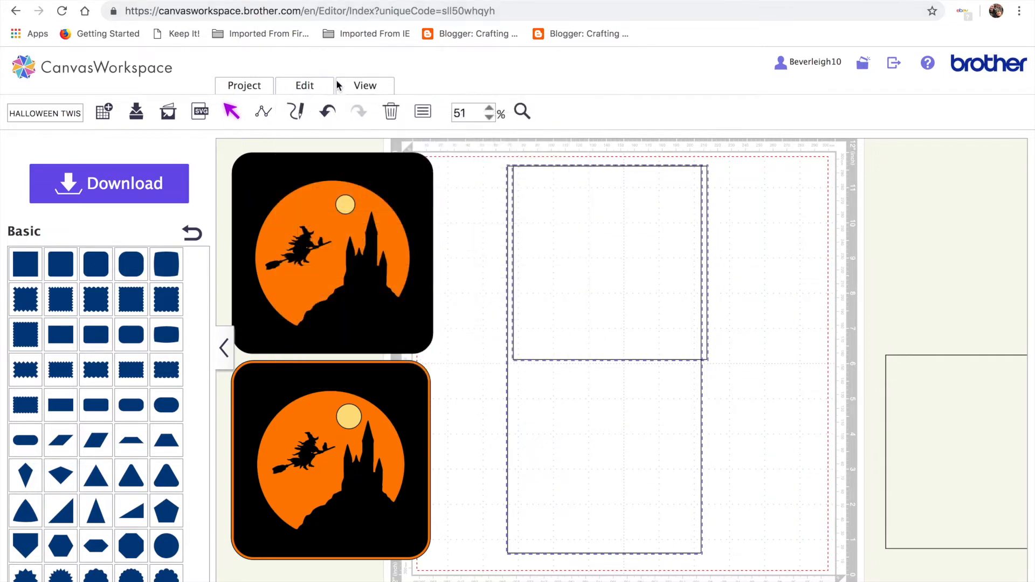
click(305, 85)
click(322, 245)
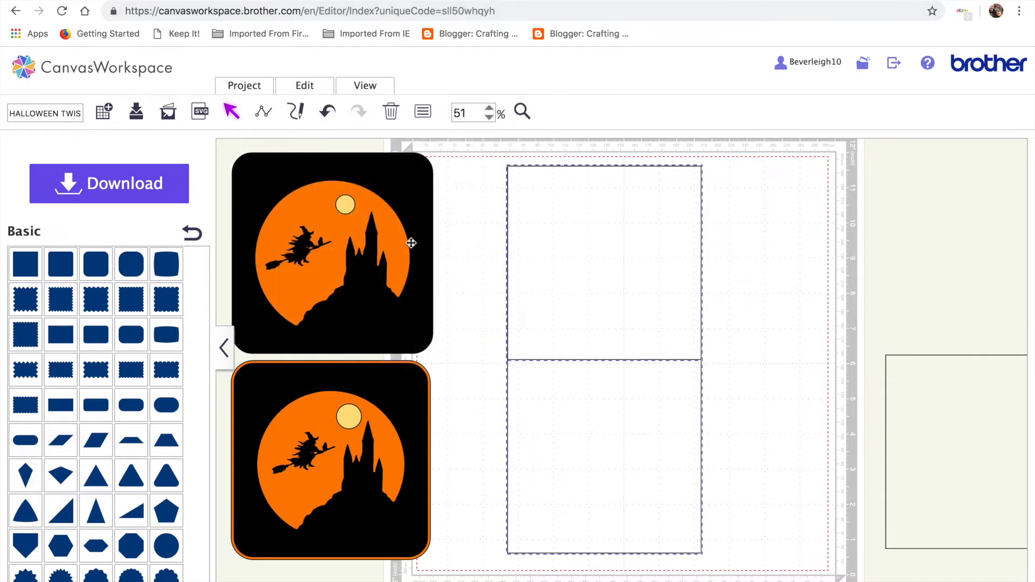
click(746, 294)
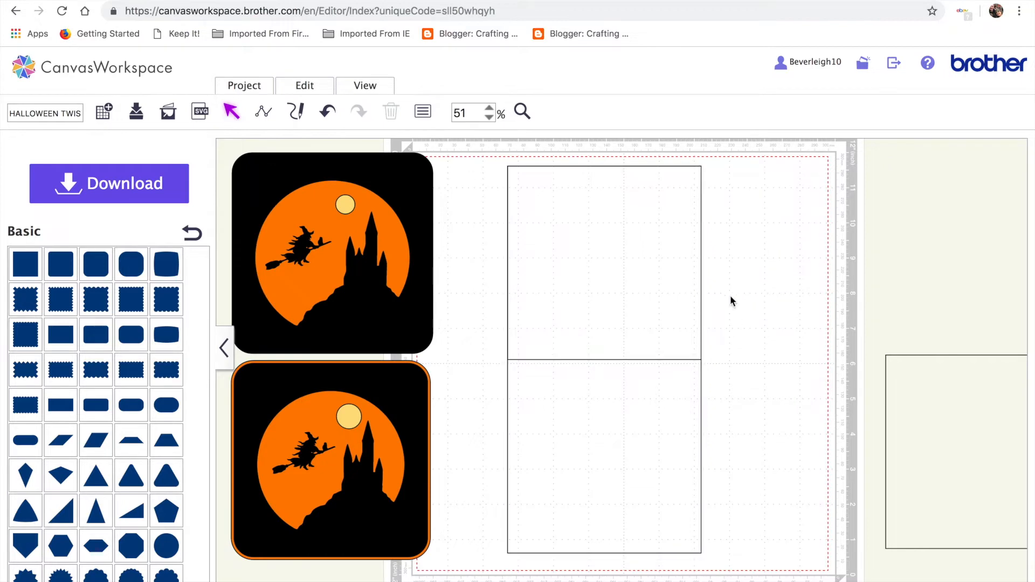
click(621, 268)
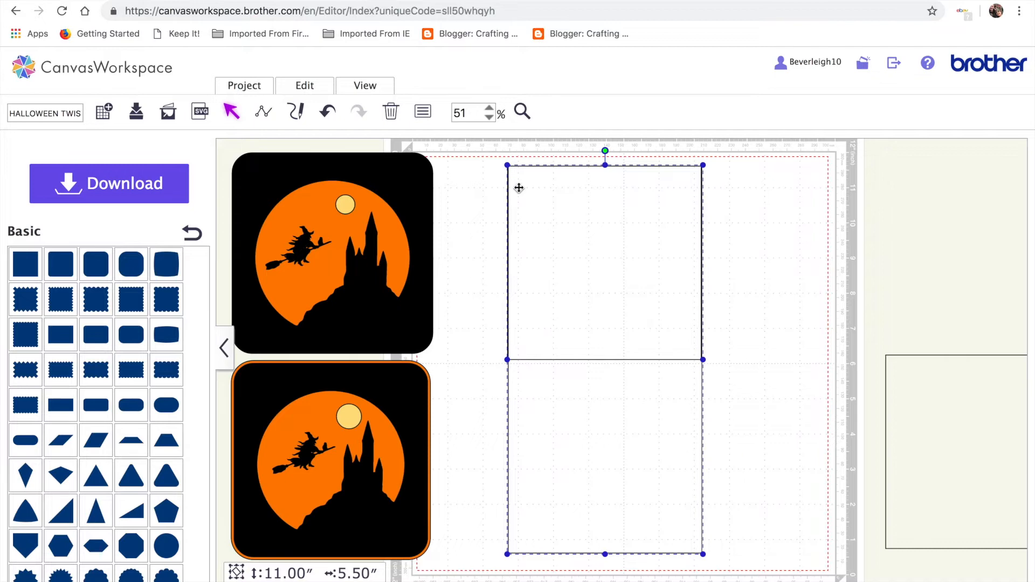
click(766, 264)
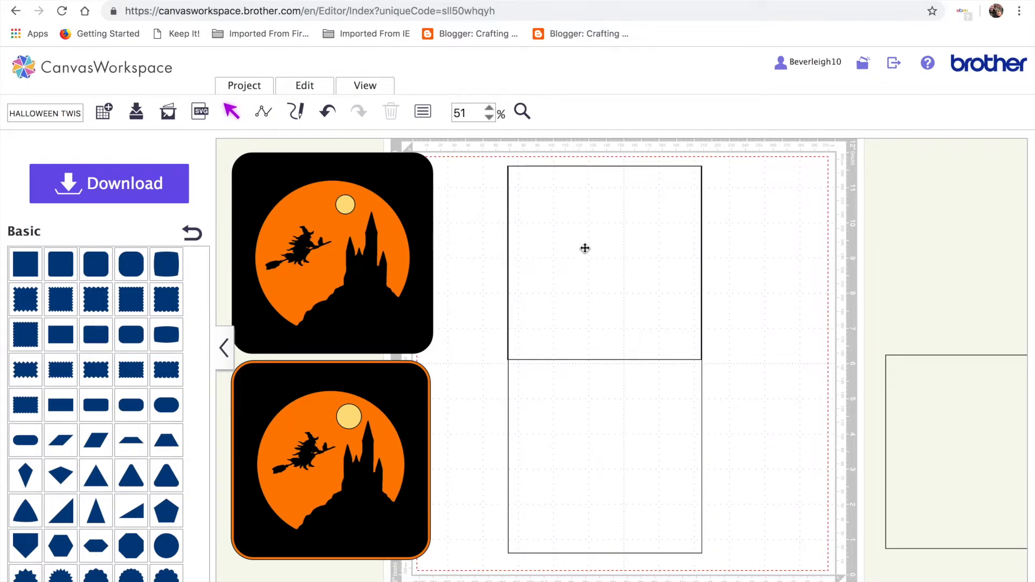
click(585, 248)
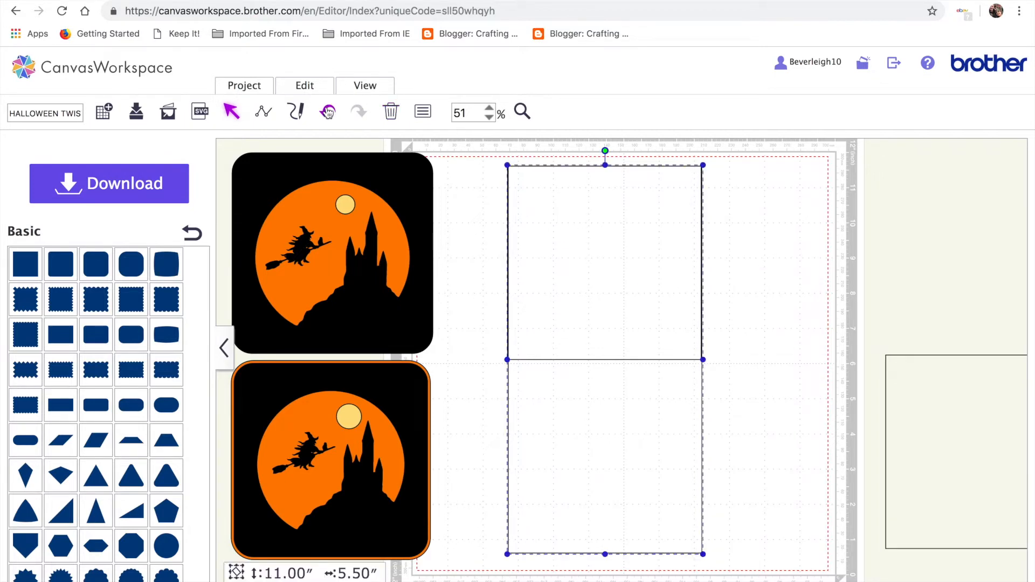
click(328, 111)
click(327, 111)
click(353, 109)
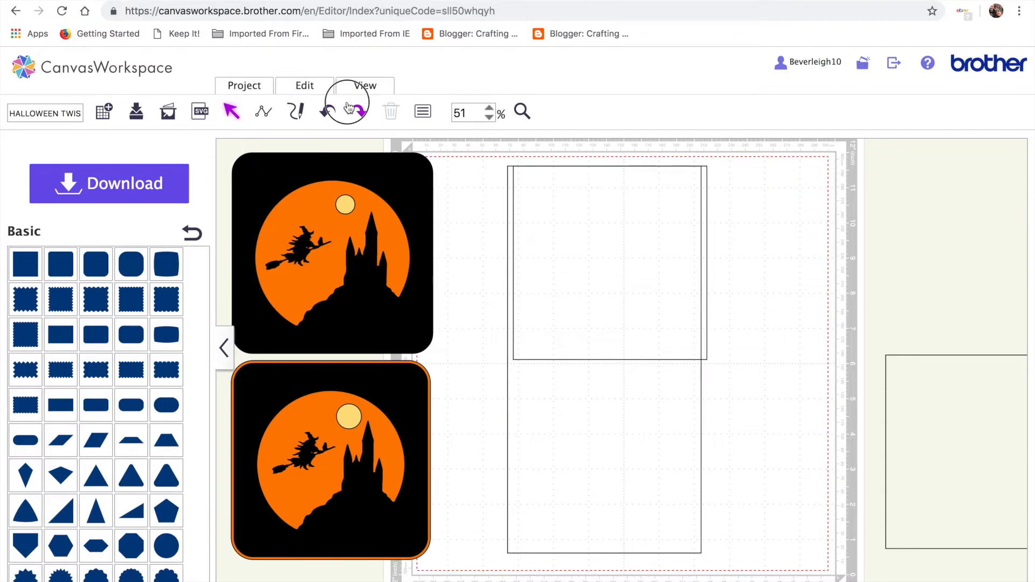
Send the 11" by 5.5" rectangle to the back and fill it with light pink.
click(656, 421)
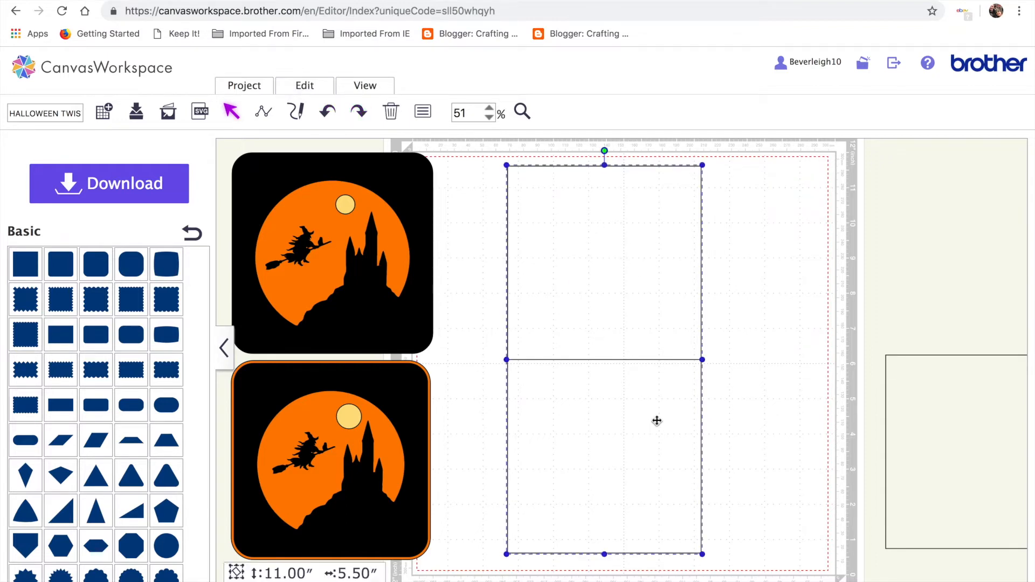
click(308, 89)
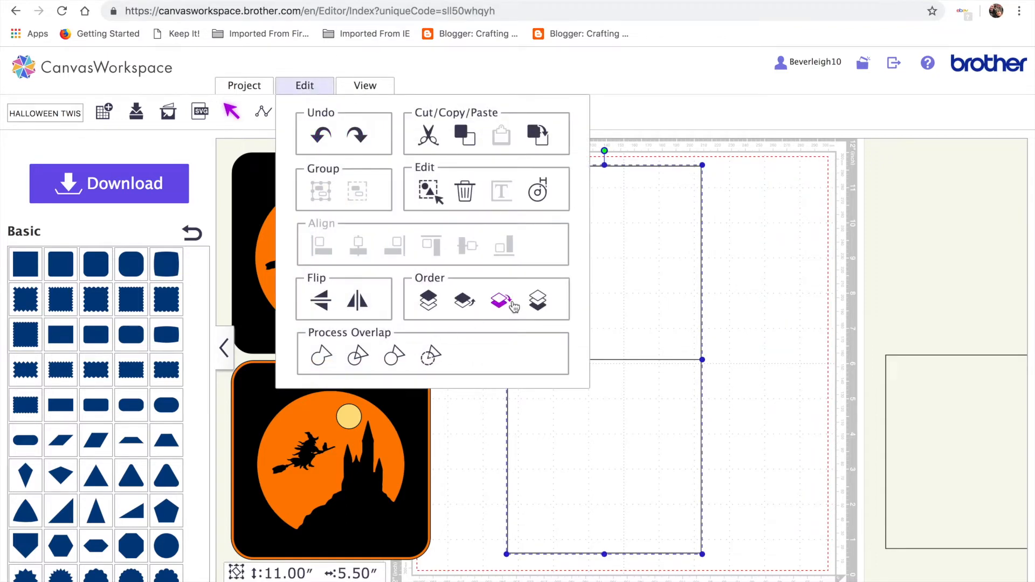
click(538, 300)
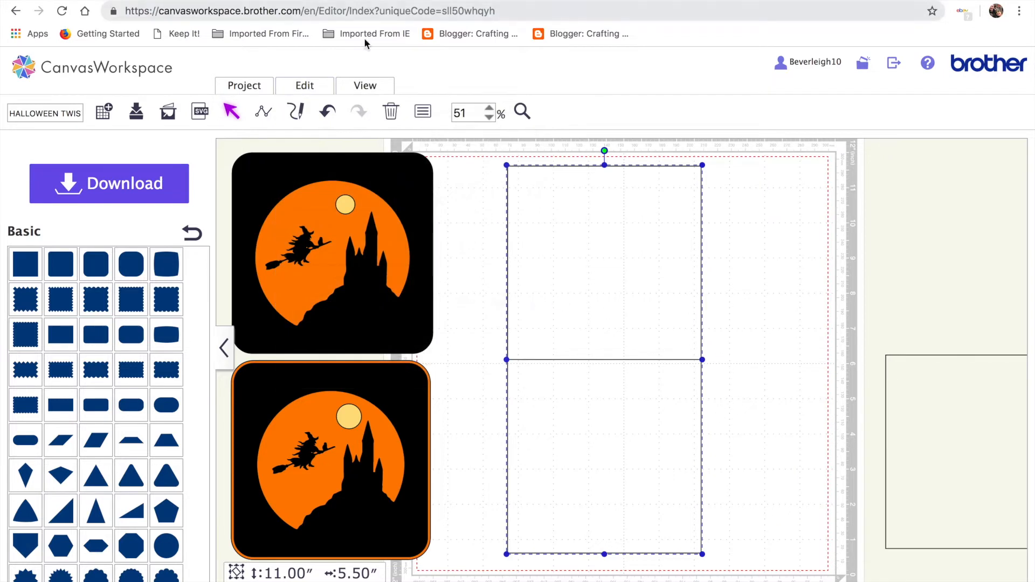
click(422, 111)
click(338, 299)
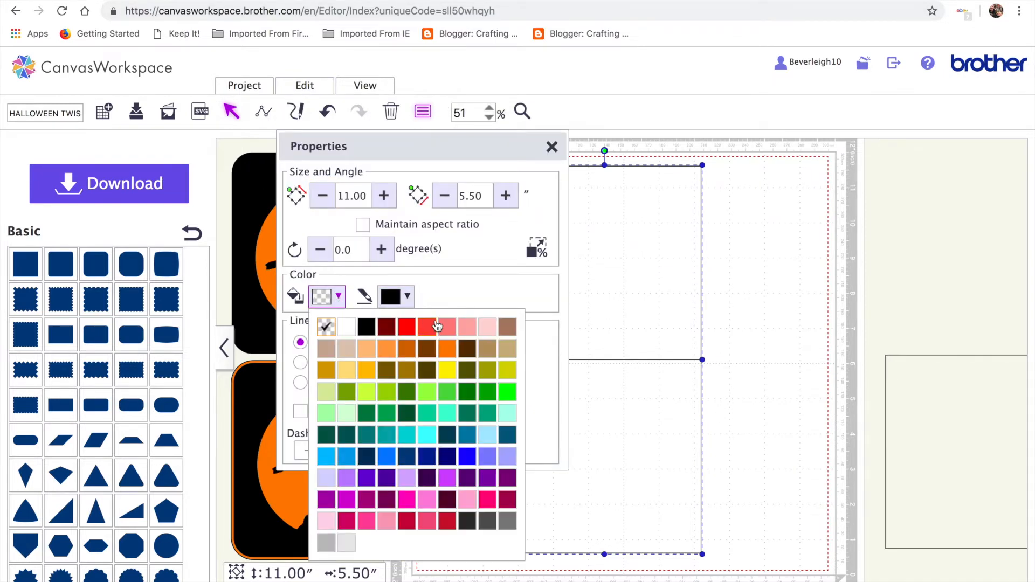
click(488, 327)
click(754, 346)
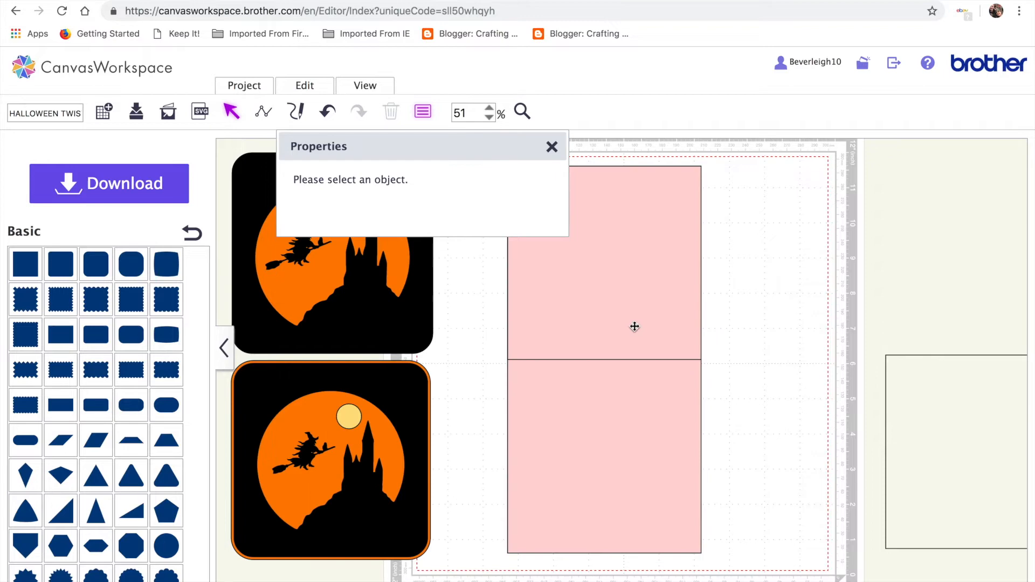
click(550, 148)
Delete the two upper corner points of the 5.5" square, leaving only a horizontal line across the rectangle's middle.
click(599, 289)
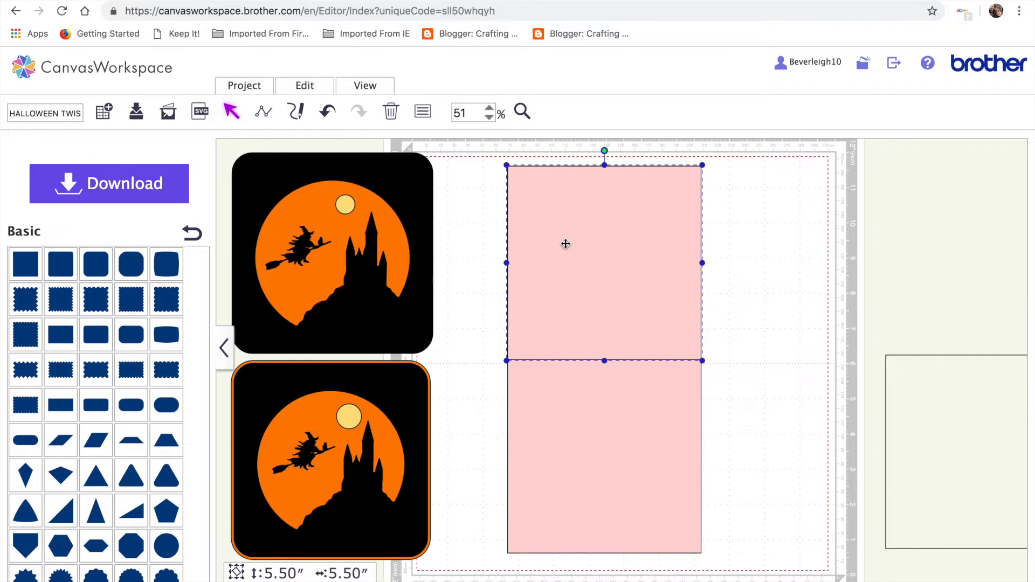
double_click(591, 249)
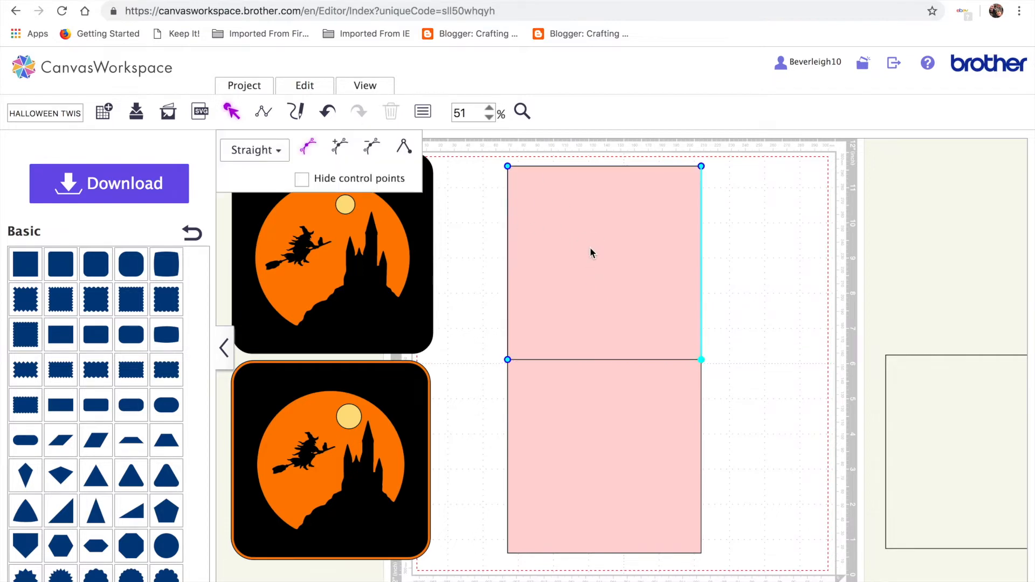
click(508, 167)
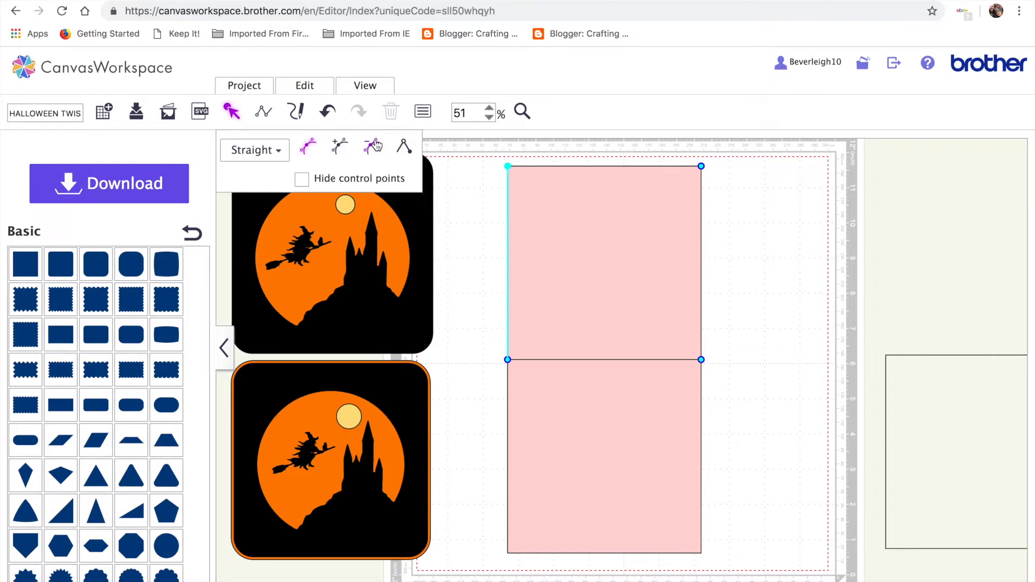
click(376, 145)
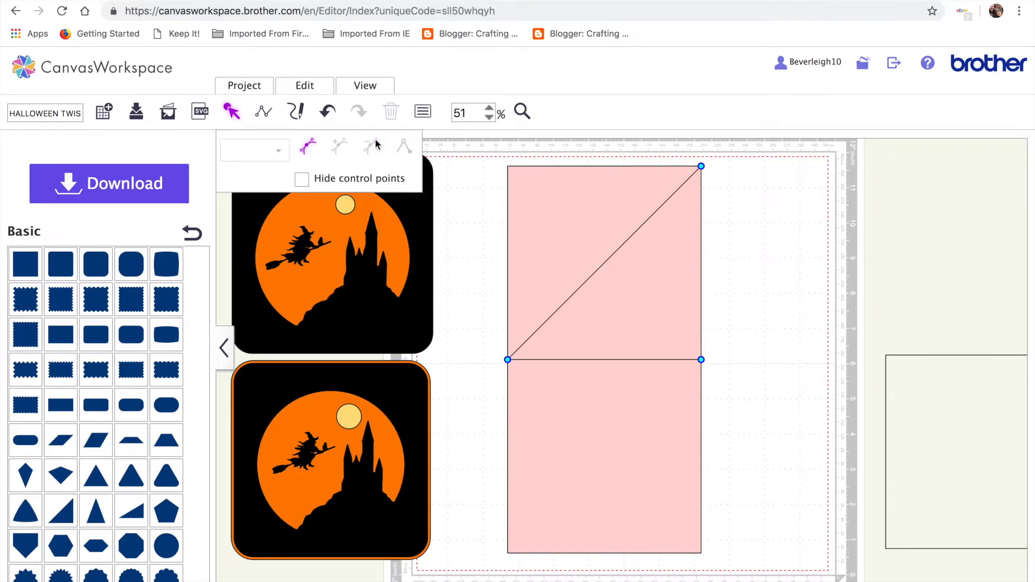
click(701, 167)
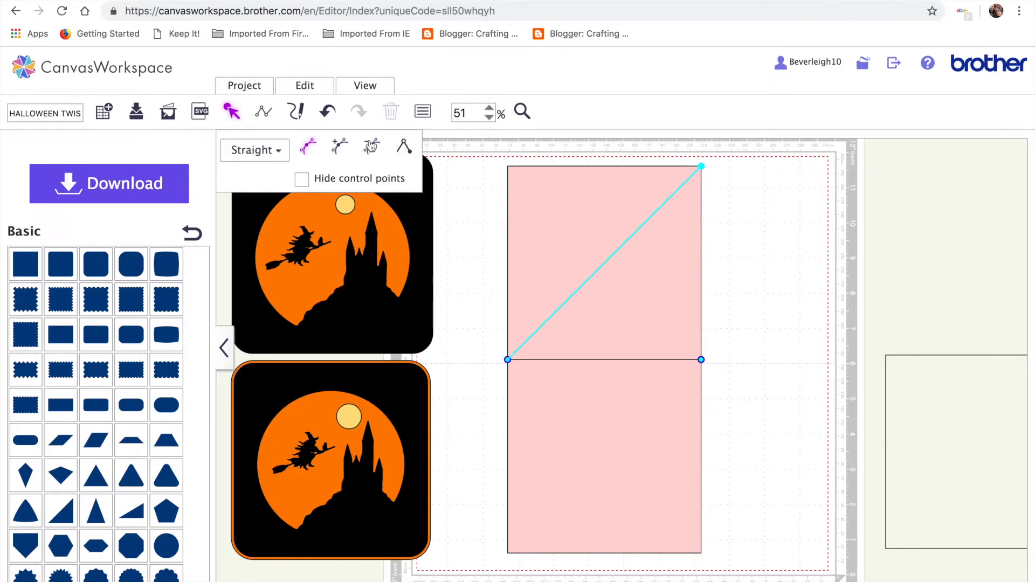
click(371, 146)
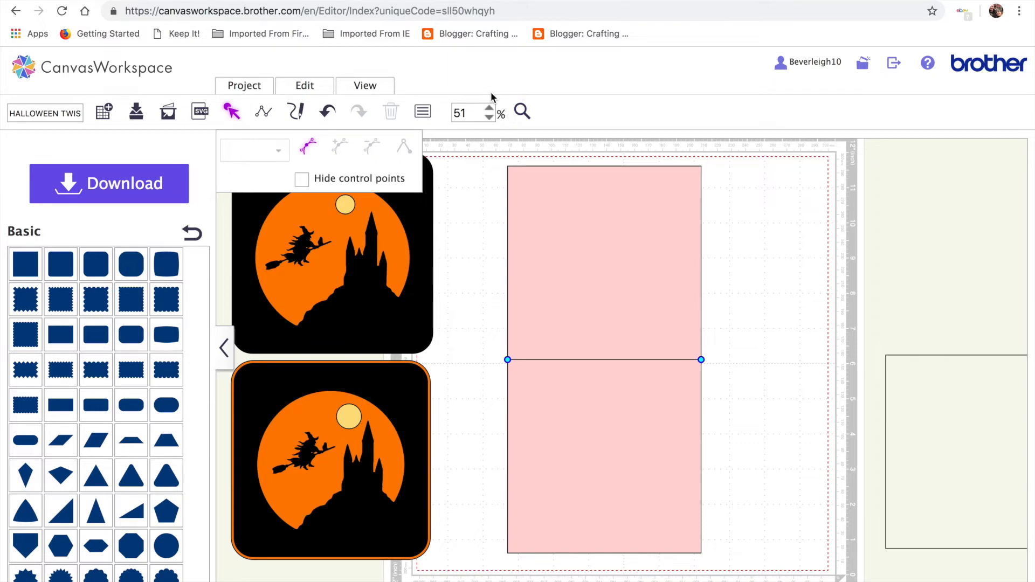
Set the line type of the horizontal line across the middle of the pink rectangle to Cutting Line.
click(522, 112)
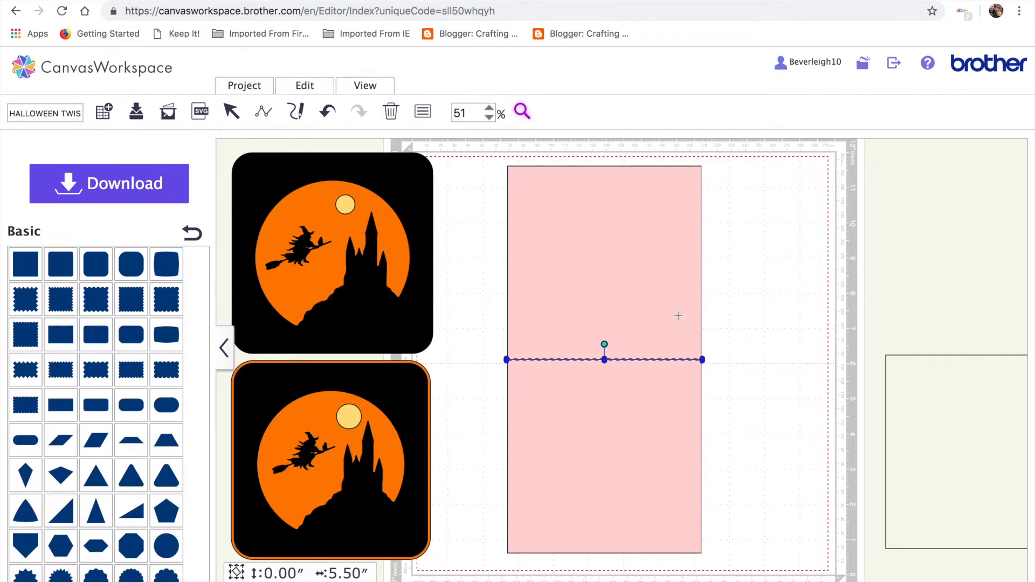
click(781, 272)
scroll(587, 300, left, 3)
scroll(587, 300, down, 2)
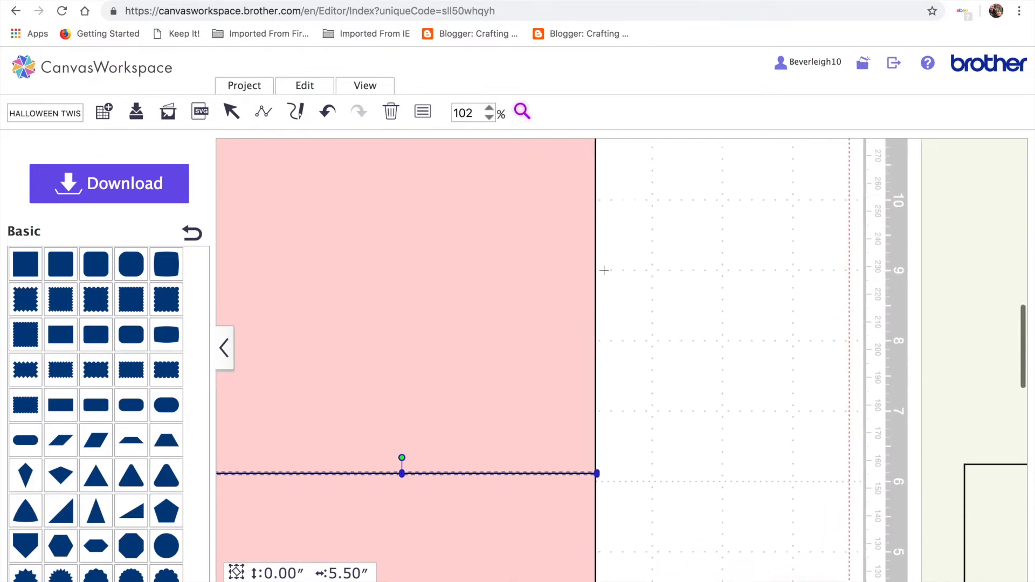
scroll(604, 270, left, 3)
click(723, 404)
scroll(724, 405, down, 5)
scroll(724, 405, left, 5)
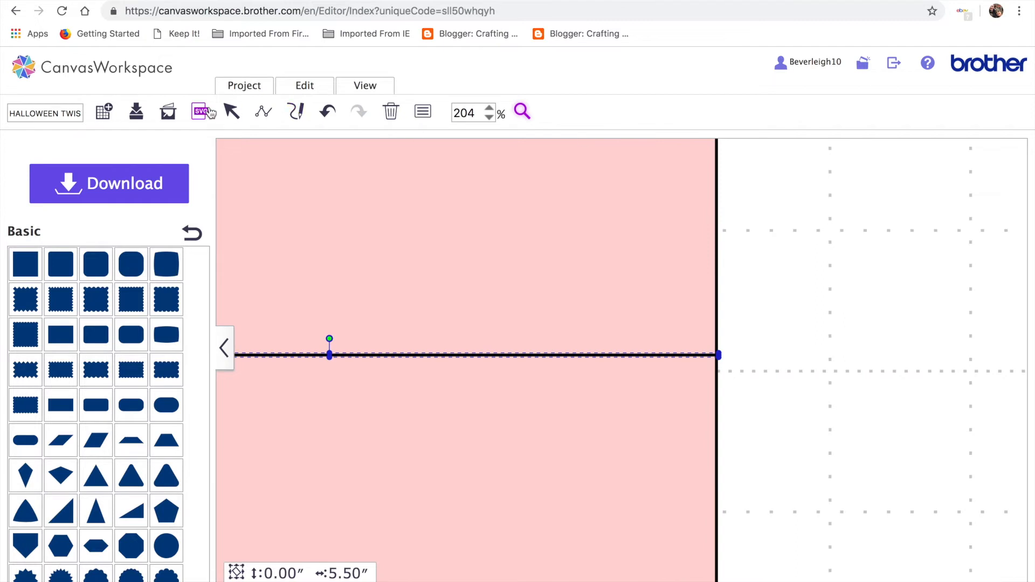
click(230, 113)
click(883, 390)
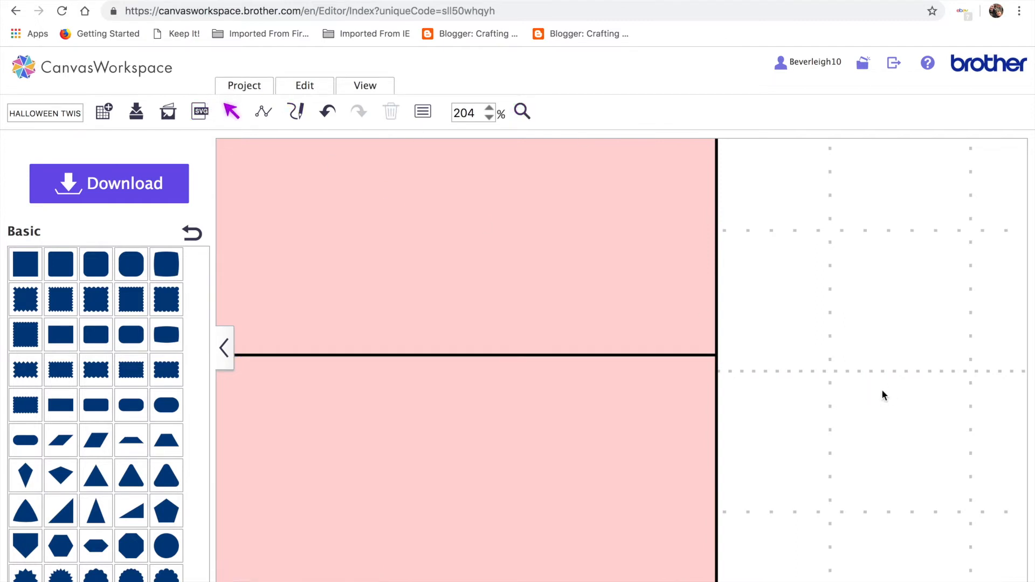
click(708, 355)
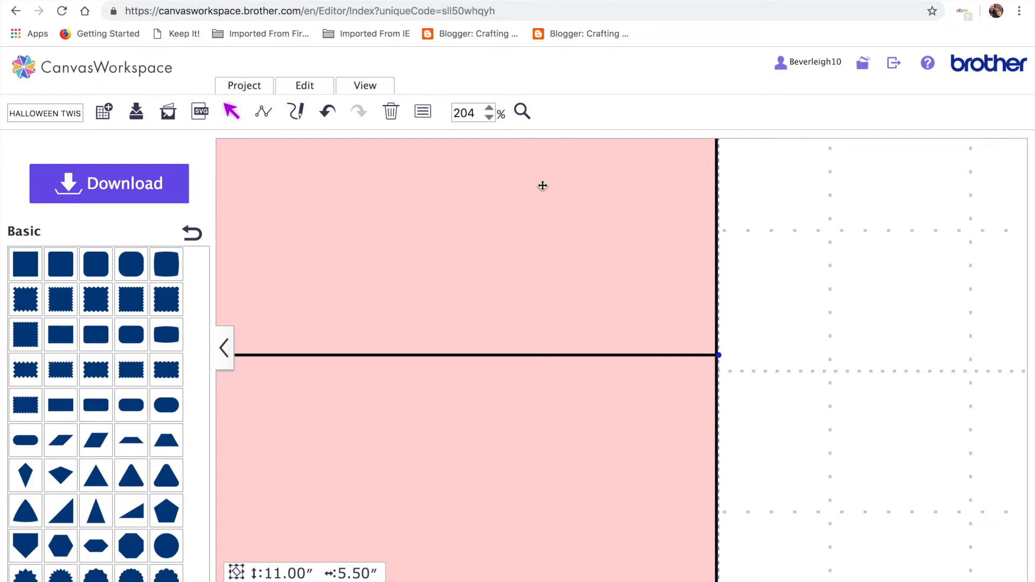
click(522, 111)
click(795, 349)
scroll(782, 350, left, 5)
click(231, 111)
click(884, 424)
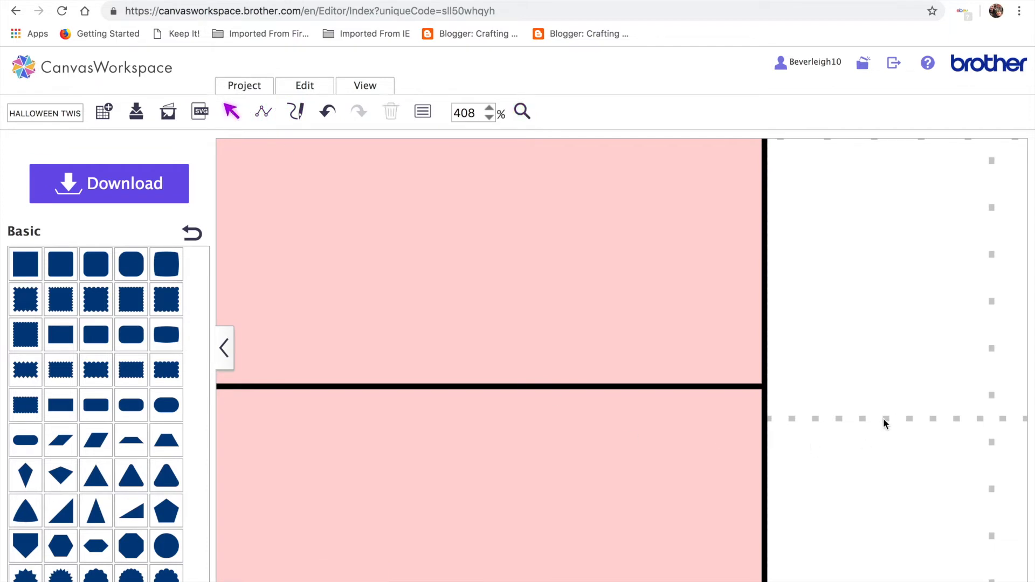
click(634, 386)
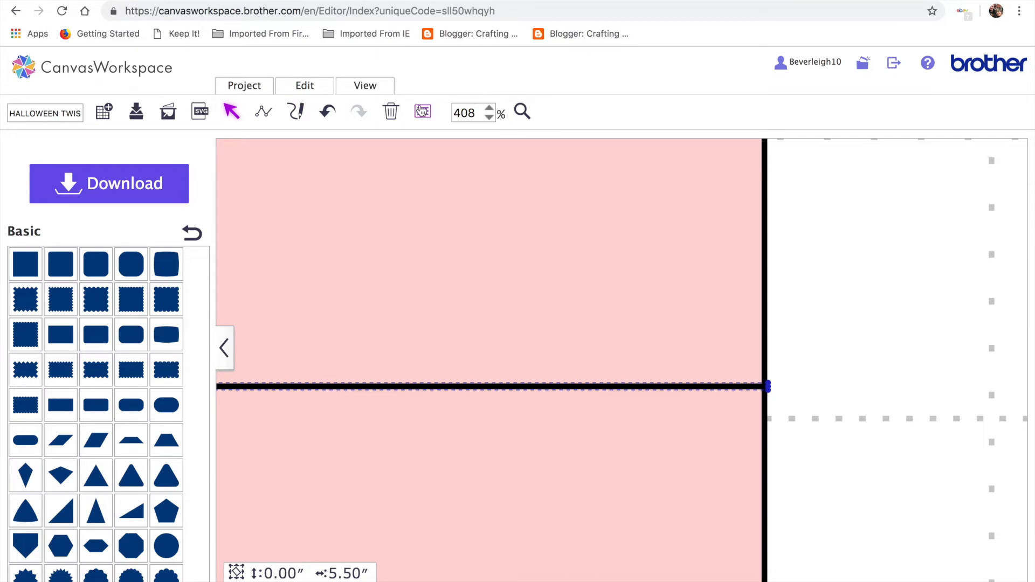
click(423, 112)
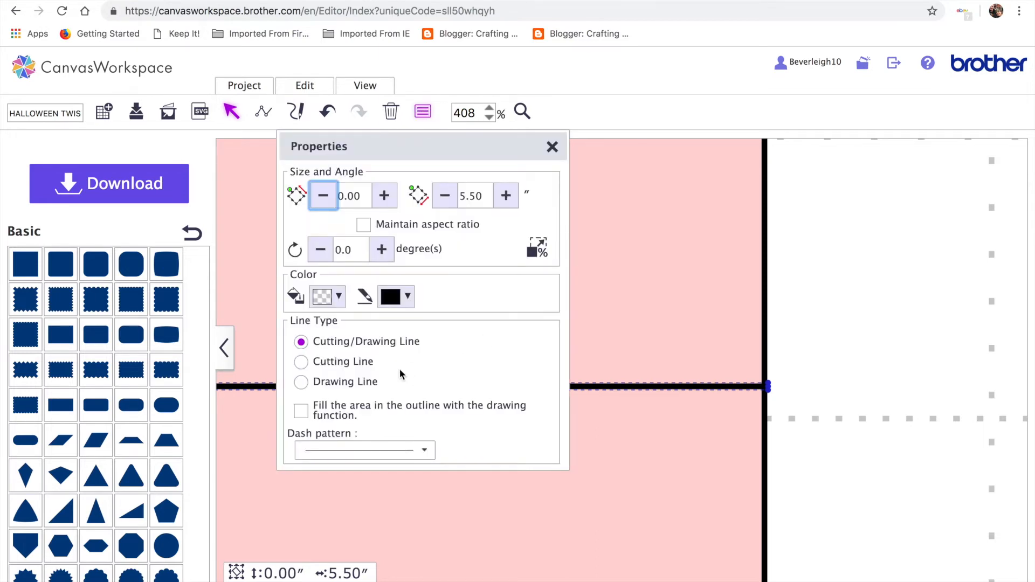
click(333, 363)
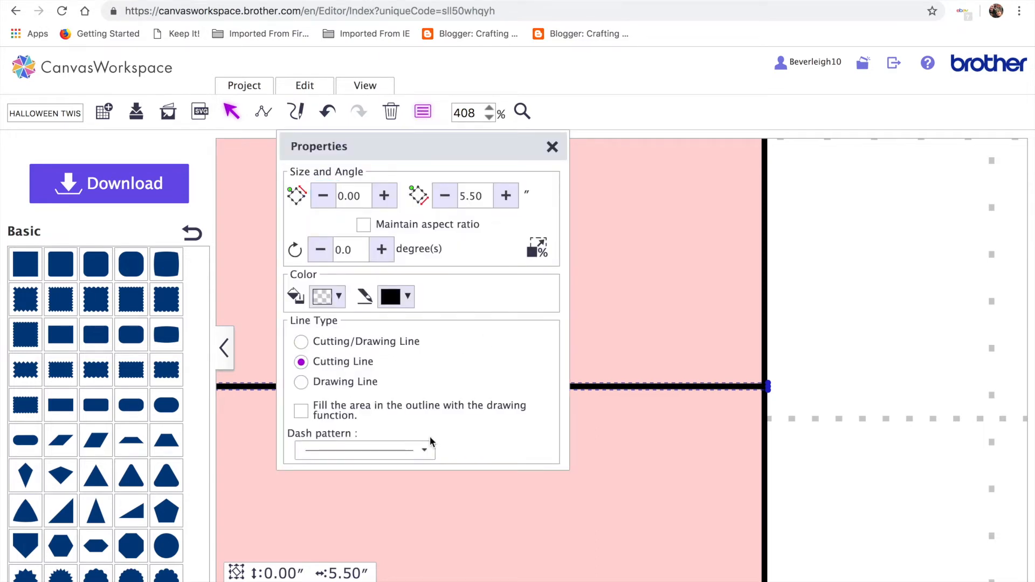
Apply the widely spaced short-dash pattern to the horizontal fold line across the pink rectangle and close its properties.
click(425, 457)
click(393, 332)
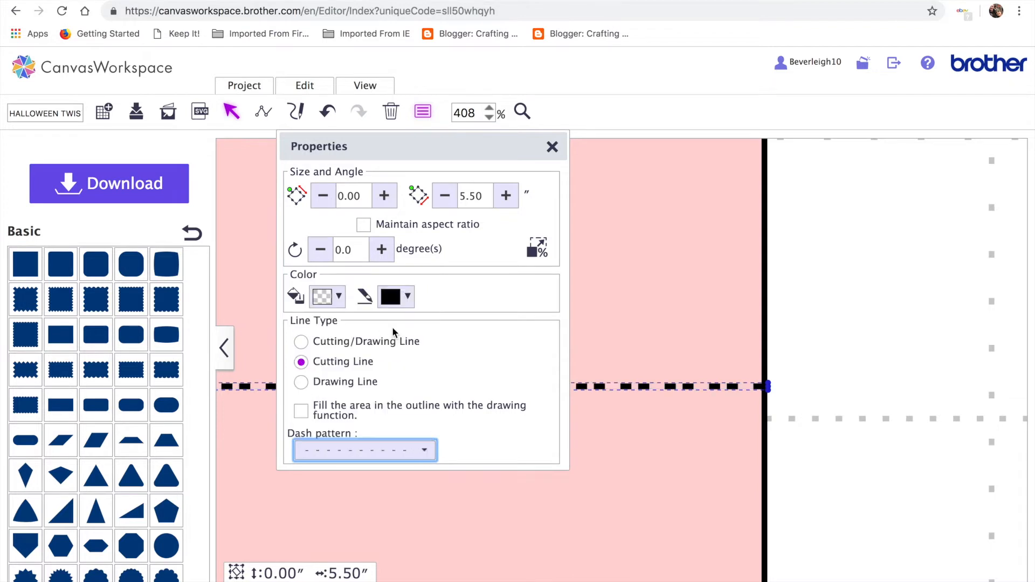
click(787, 409)
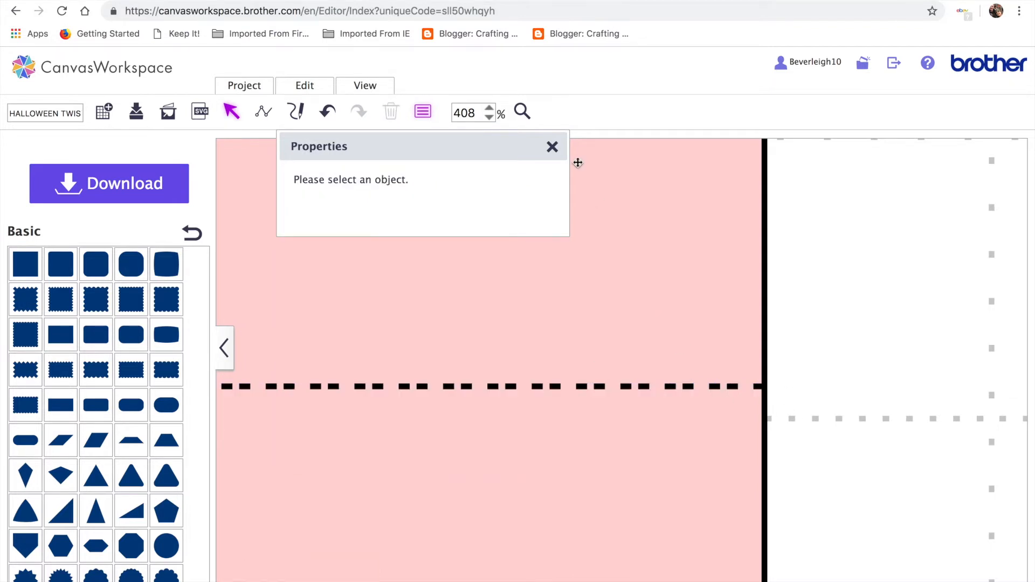
click(556, 152)
Group the pink 11" by 5.5" rectangle with its dashed horizontal fold line.
click(370, 85)
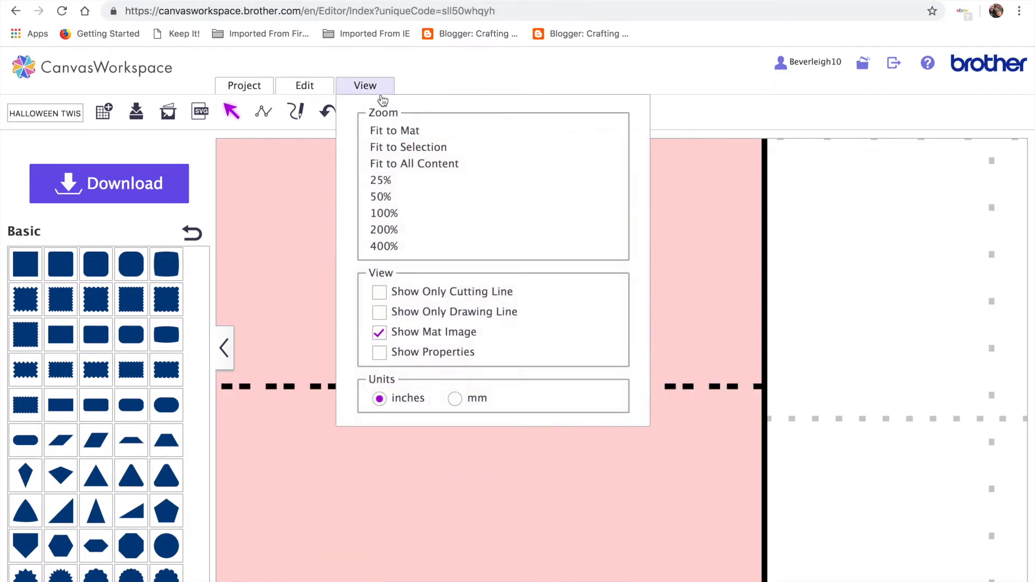
click(410, 135)
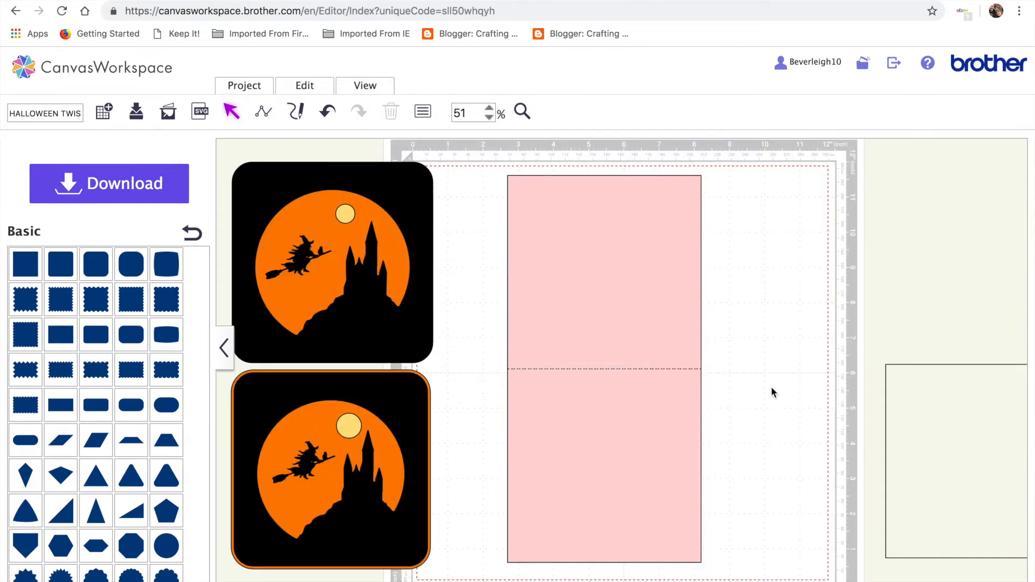
drag(490, 164, 777, 542)
click(305, 85)
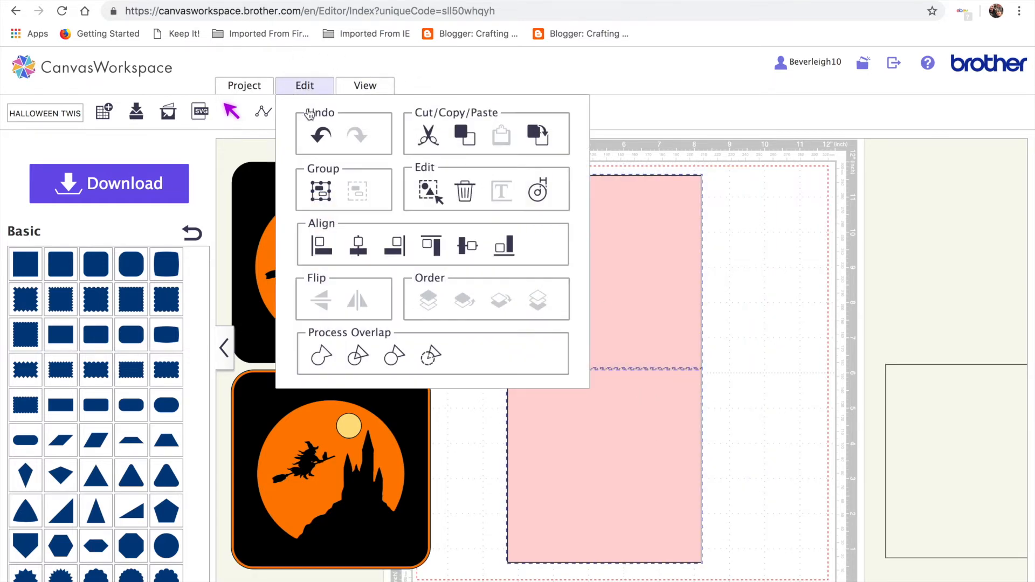
click(322, 193)
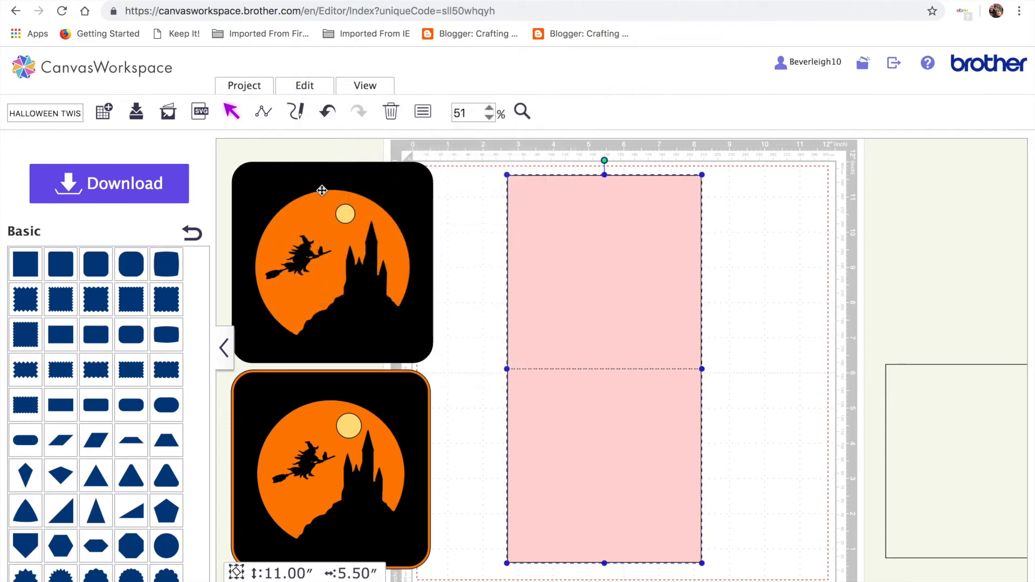
click(786, 420)
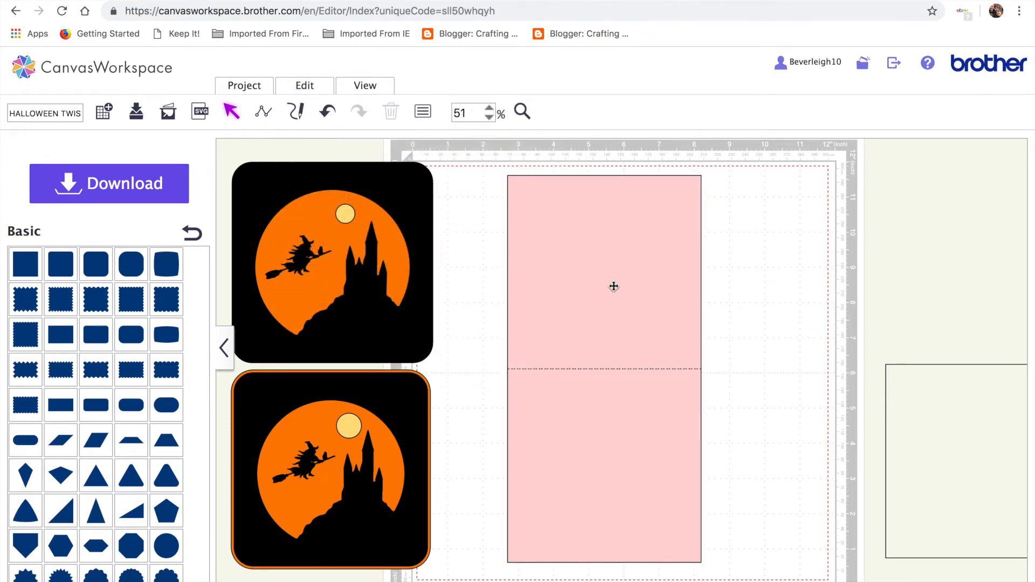
Bring the spare 5.5" square closer to the pink card base and align both along their top and left edges.
drag(983, 438, 832, 353)
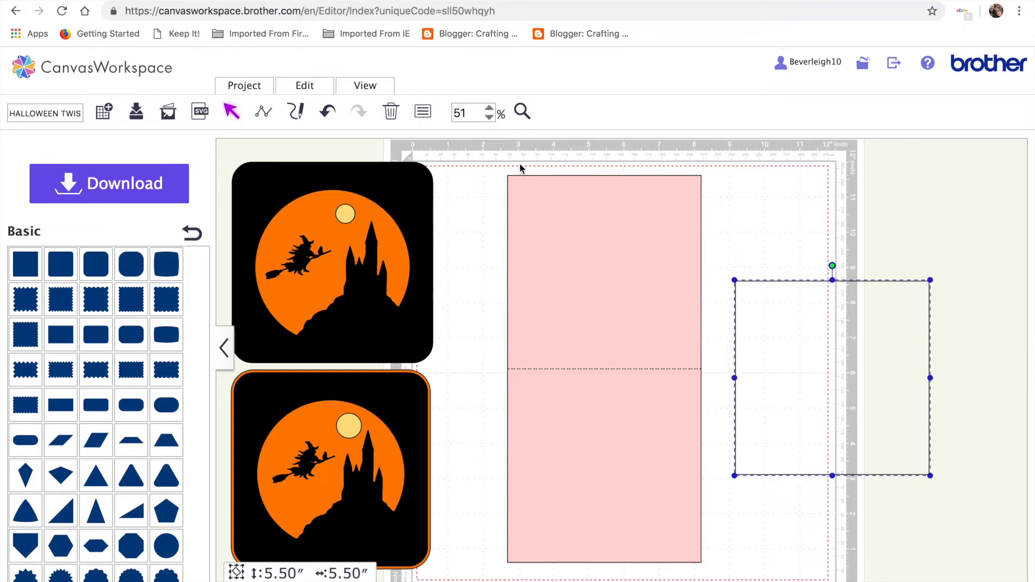
drag(504, 141, 898, 461)
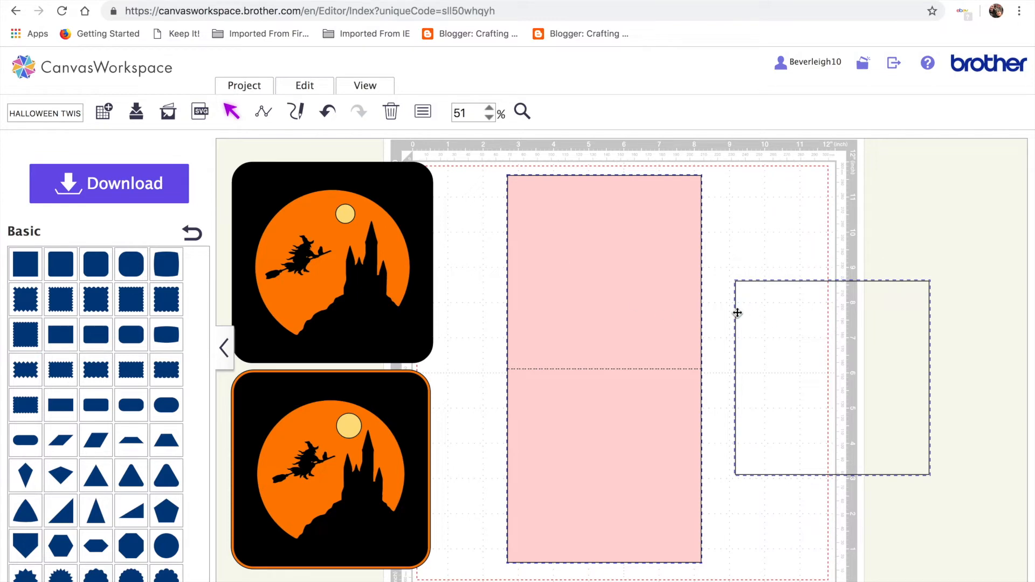
click(316, 89)
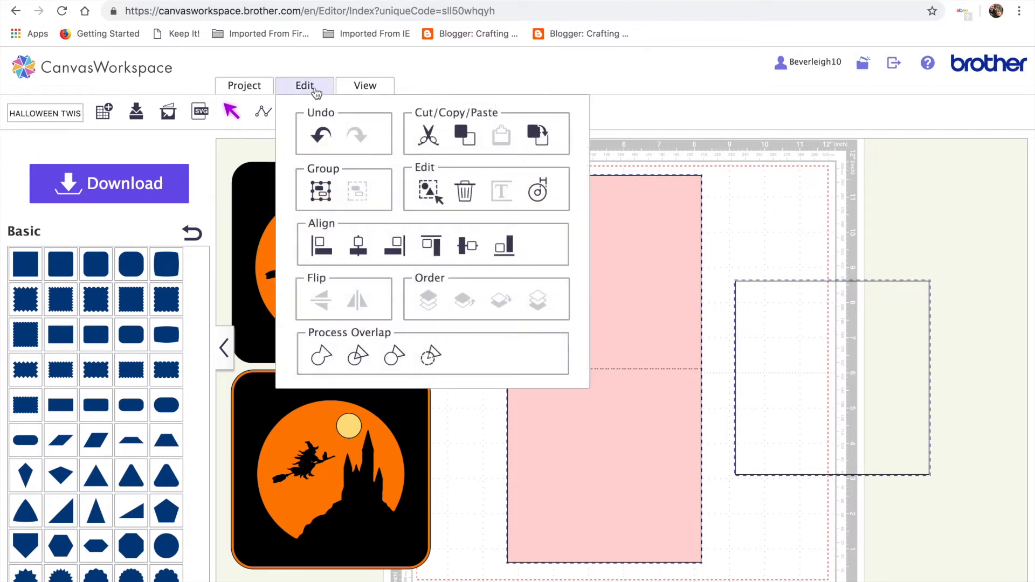
click(435, 249)
click(305, 86)
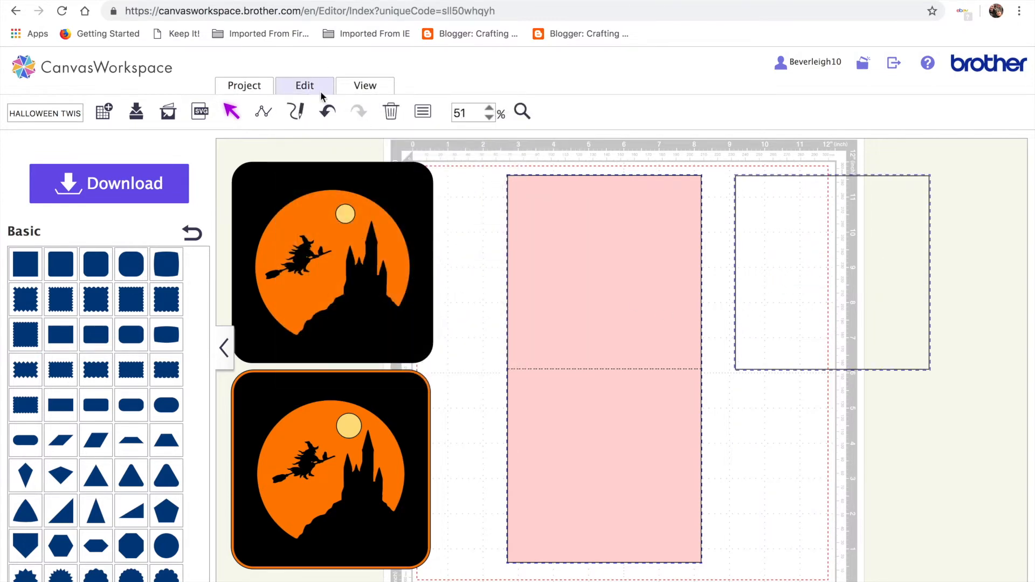
click(330, 252)
click(801, 406)
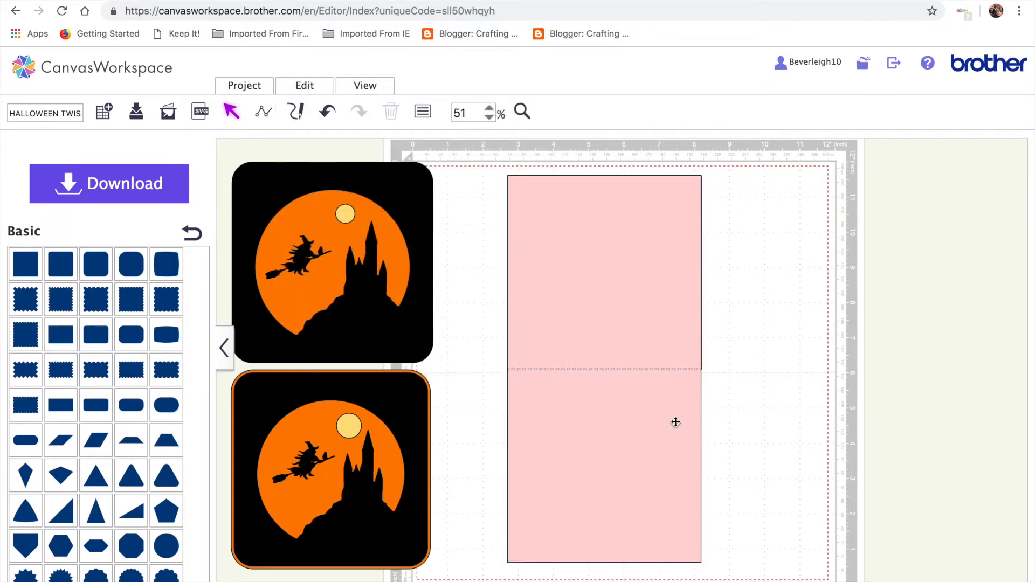
Send the grouped pink card base to the back, behind the 5.5" square.
click(614, 446)
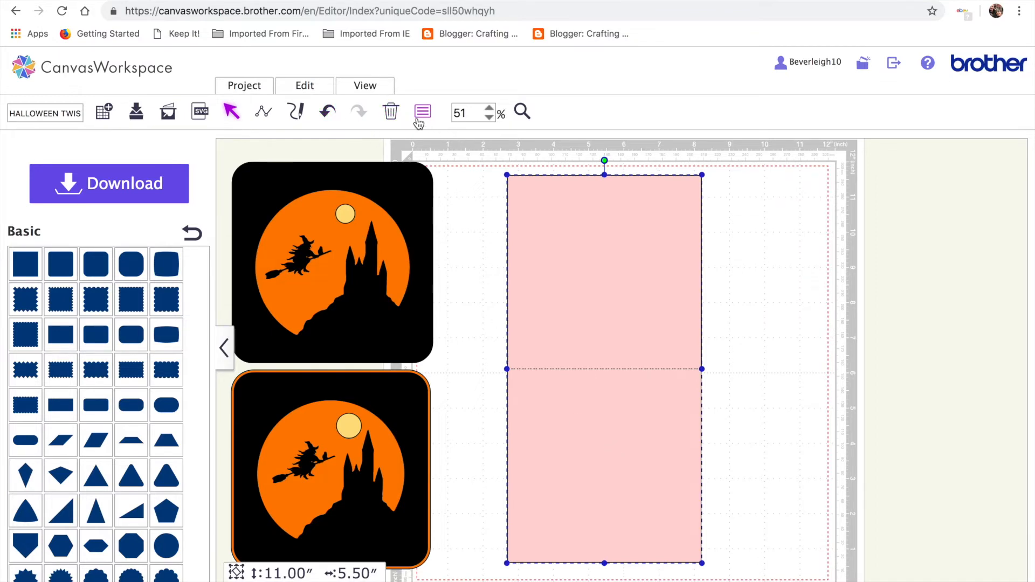
click(320, 93)
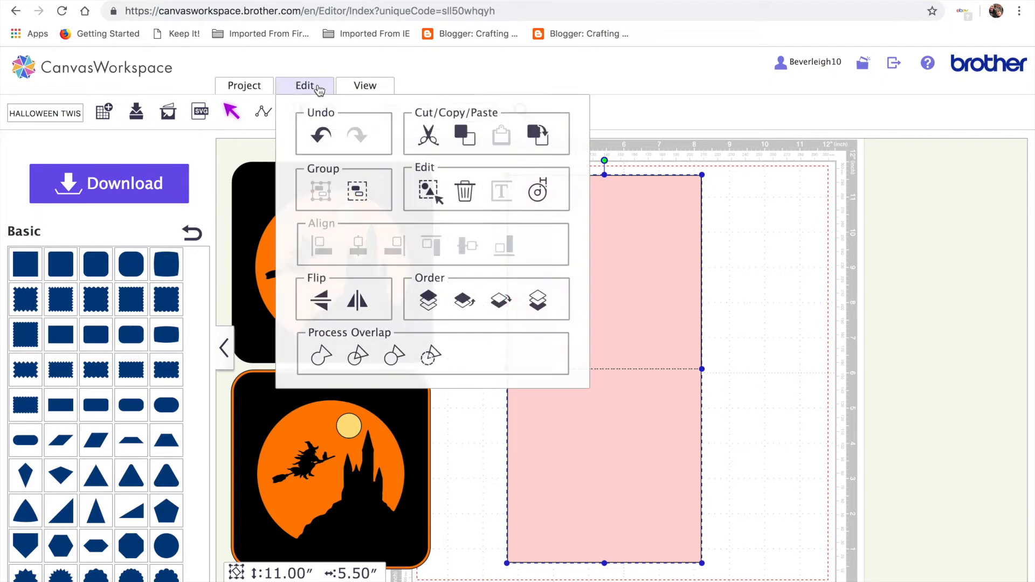
click(537, 302)
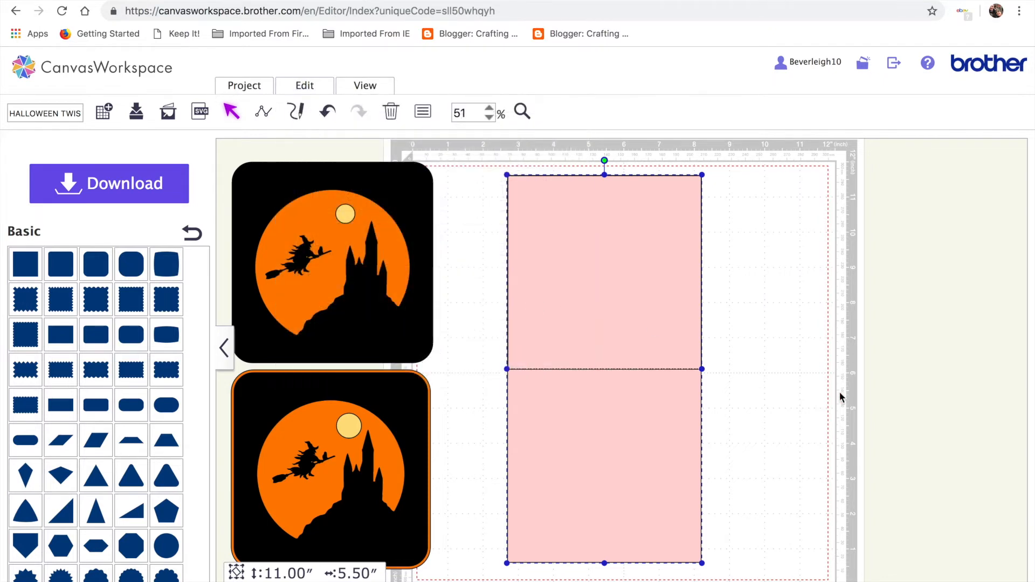
click(842, 399)
Delete the lower-right and upper-left corner points of the 5.5" square, leaving only a diagonal line across the card's upper half.
click(580, 319)
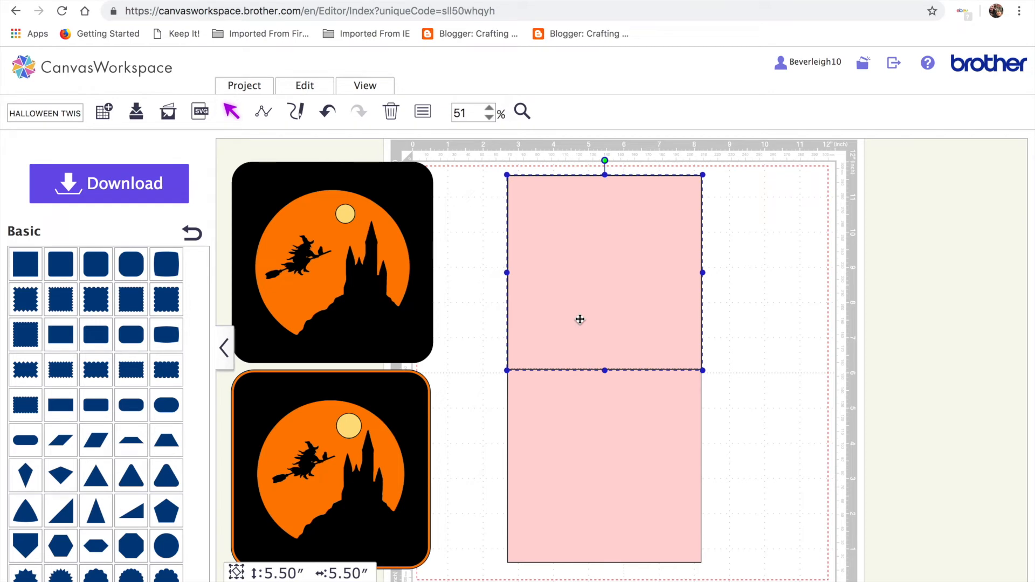
double_click(579, 319)
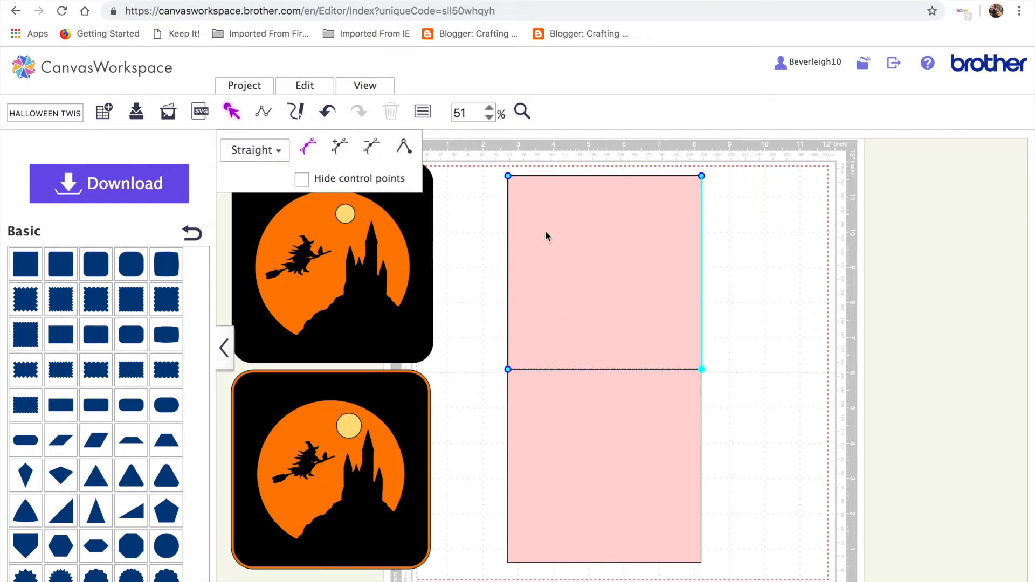
click(375, 149)
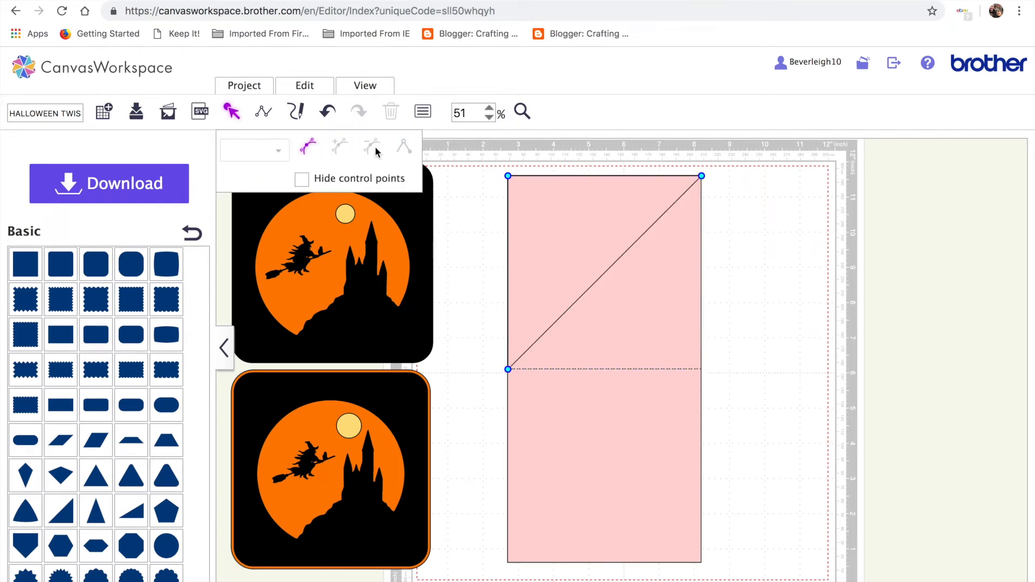
click(508, 177)
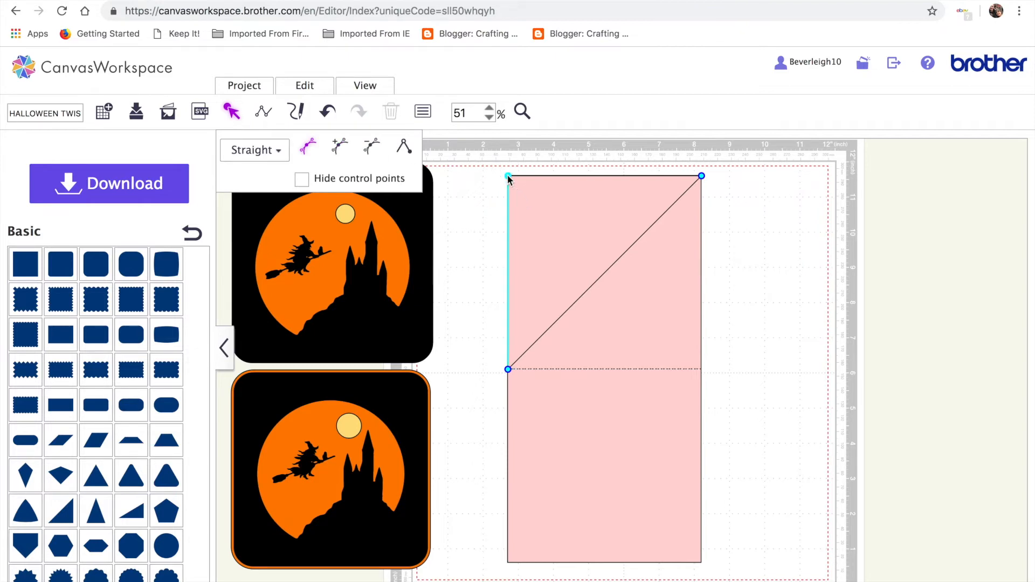
click(373, 147)
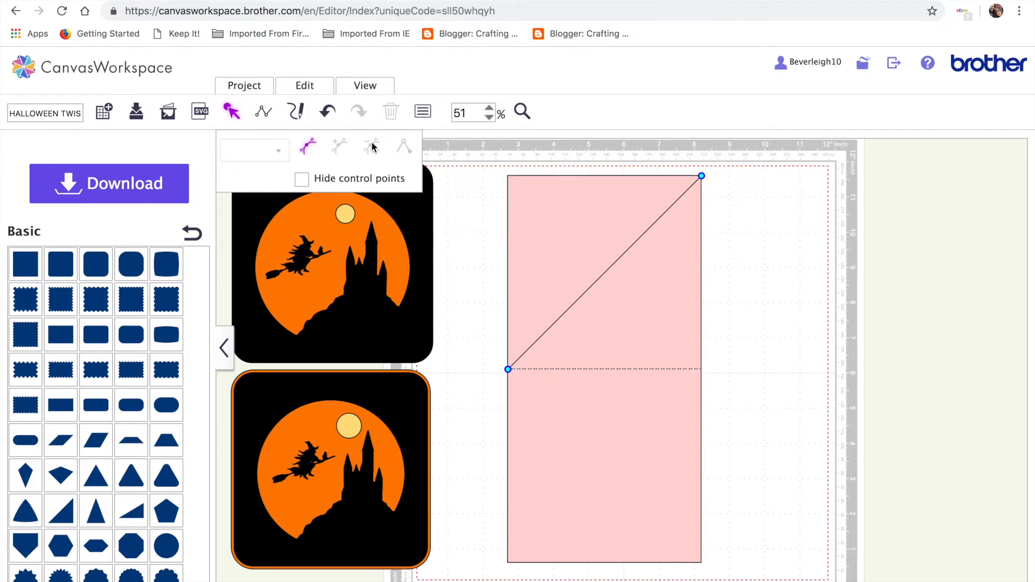
click(753, 240)
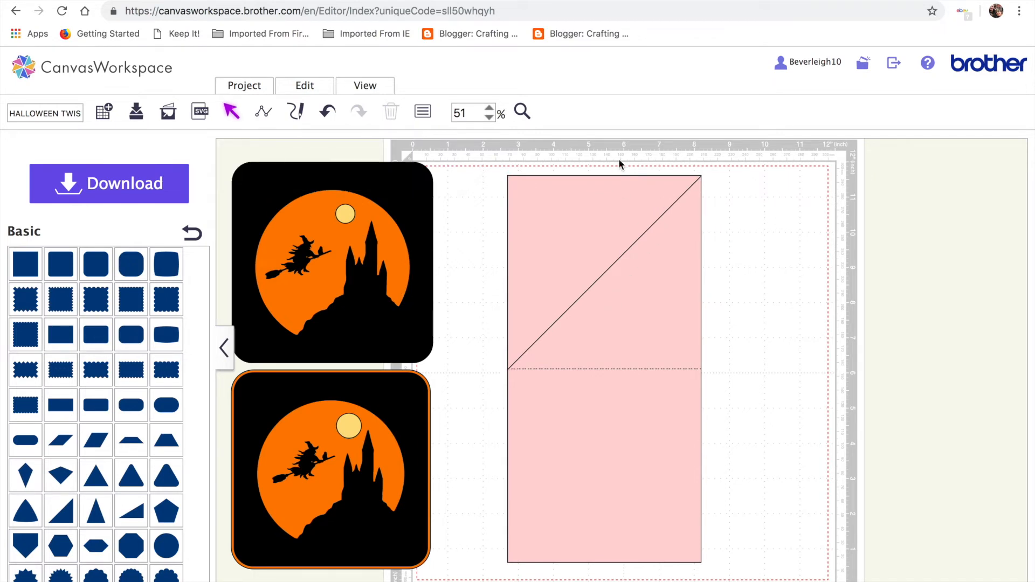
Set the line type of the diagonal line on the pink card base to Cutting Line.
click(519, 112)
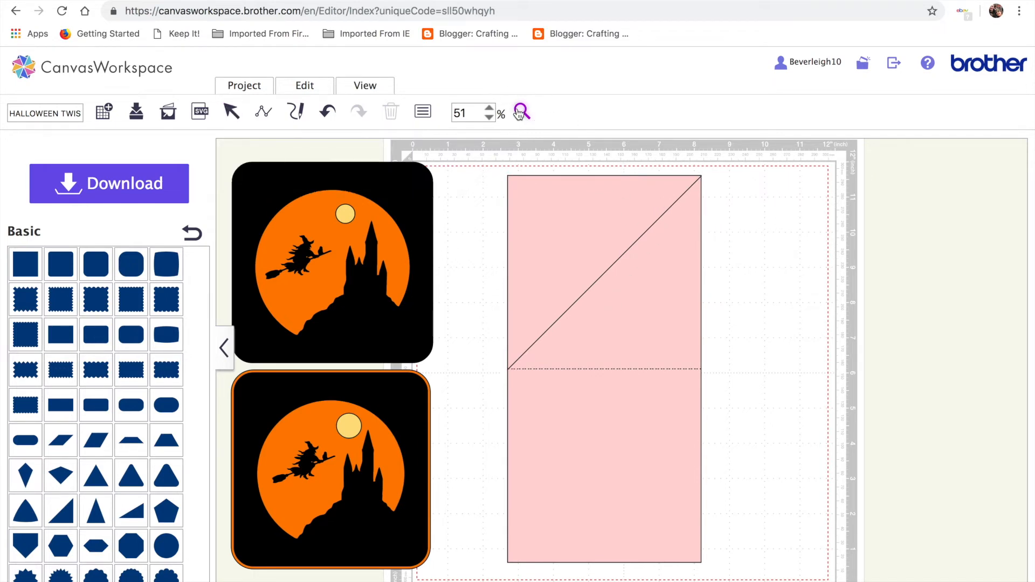
click(718, 188)
scroll(650, 383, left, 3)
scroll(650, 384, down, 1)
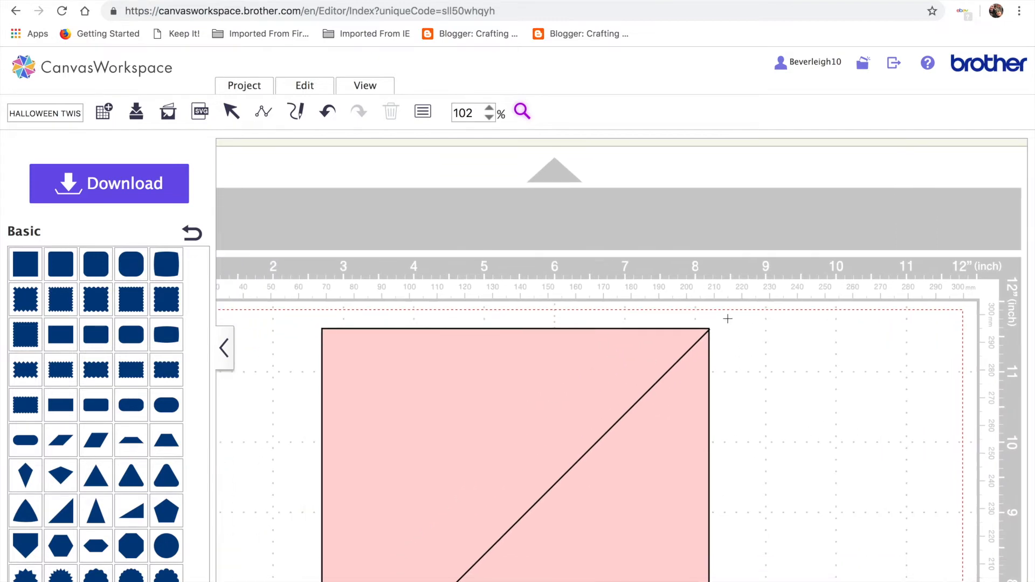
click(735, 341)
click(640, 393)
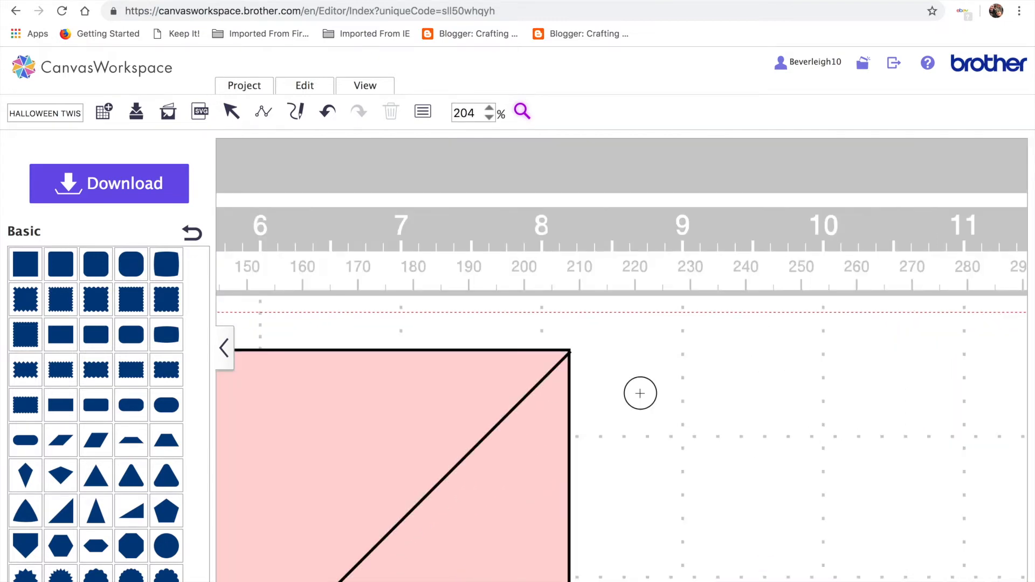
scroll(640, 393, left, 5)
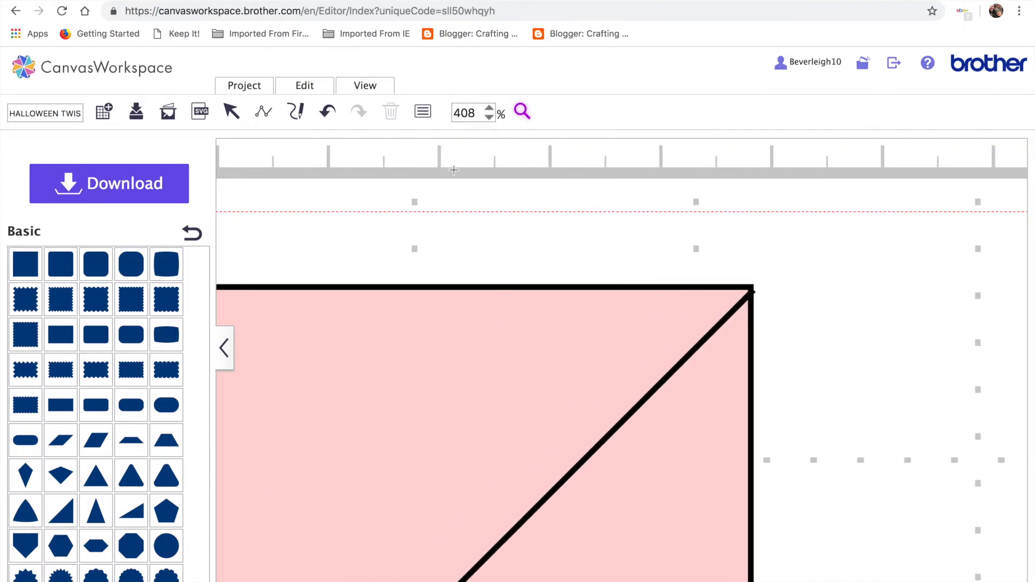
click(232, 112)
click(644, 400)
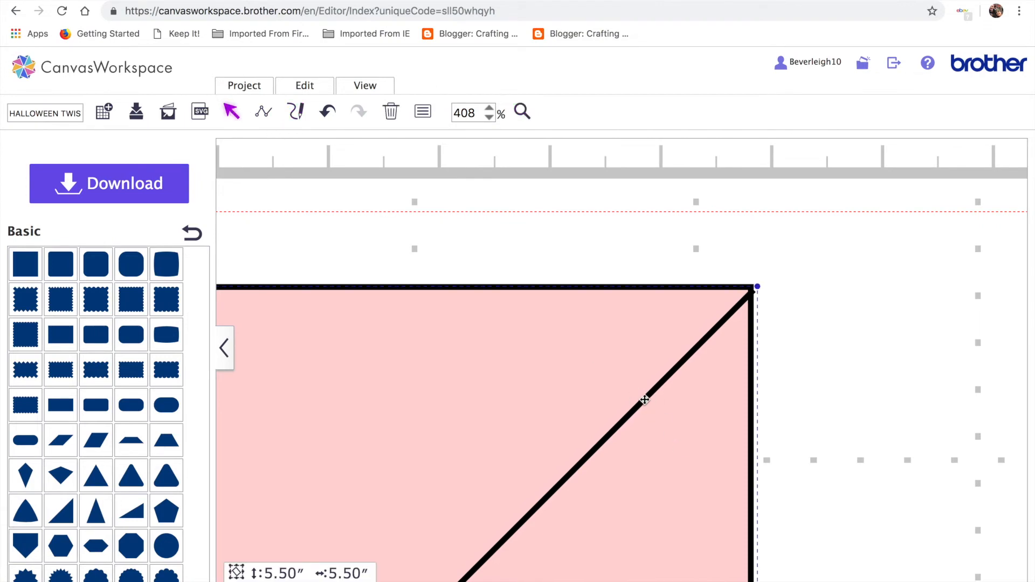
click(422, 113)
click(354, 369)
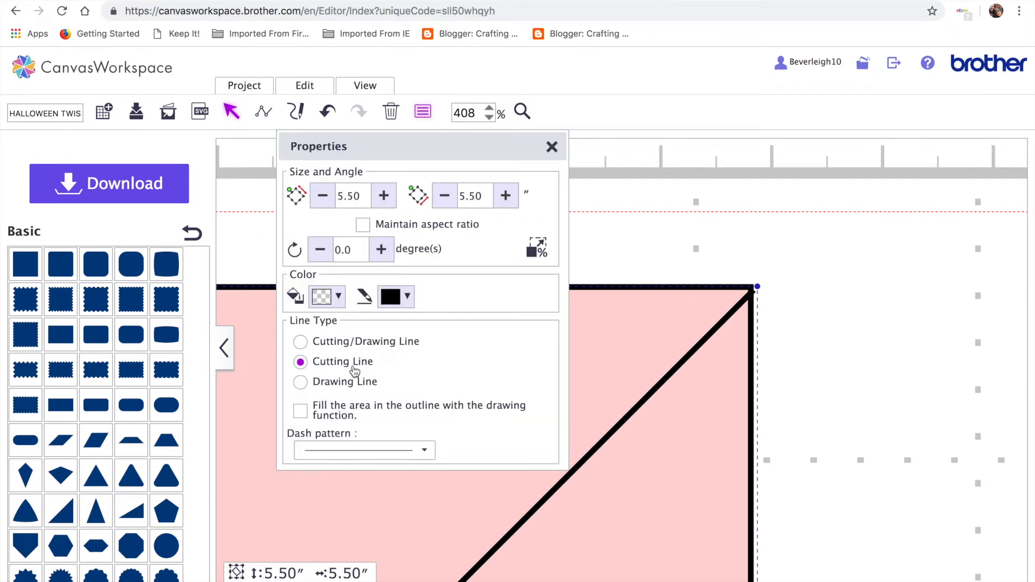
Apply the widely spaced short-dash pattern to the diagonal line and close its properties.
click(425, 450)
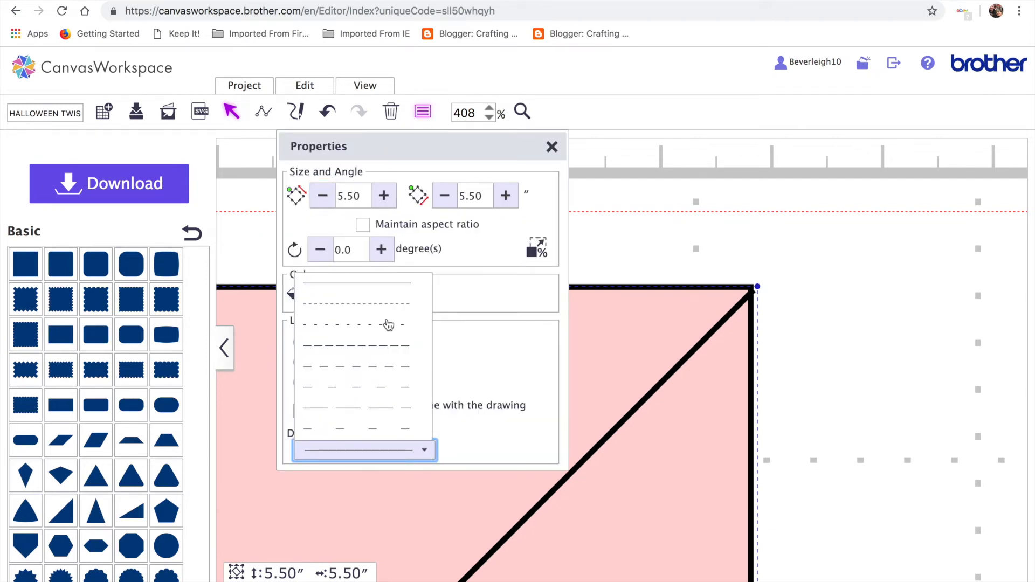
click(388, 325)
click(895, 371)
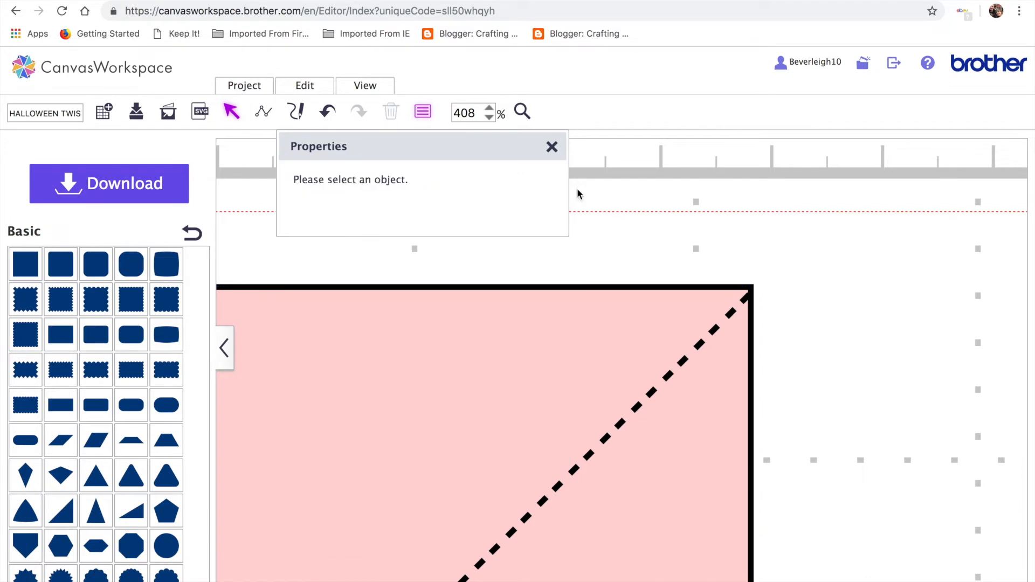
click(550, 148)
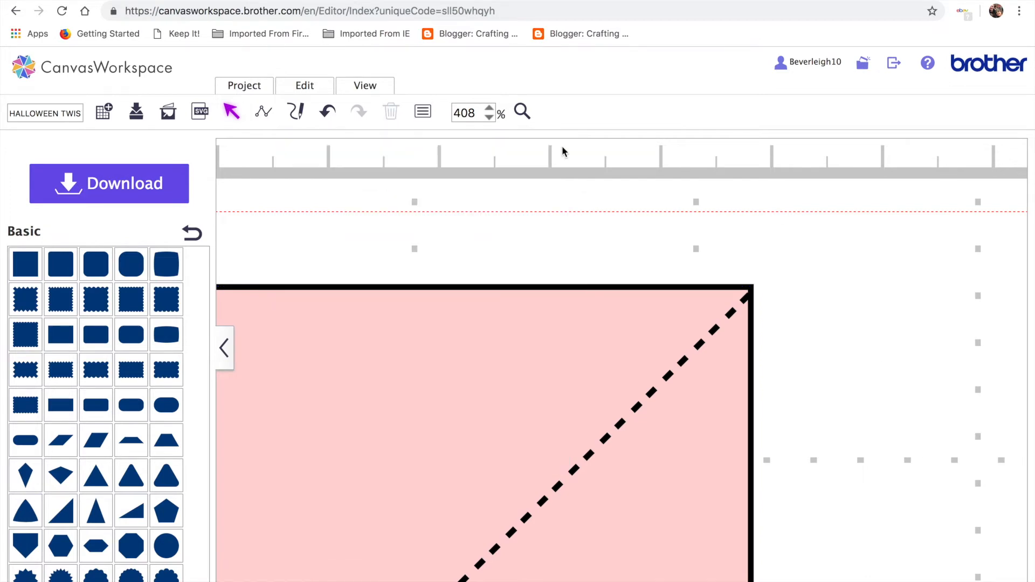
Group the pink card base with its dashed diagonal line and reposition the group within the mat's cutting area.
click(380, 95)
click(384, 131)
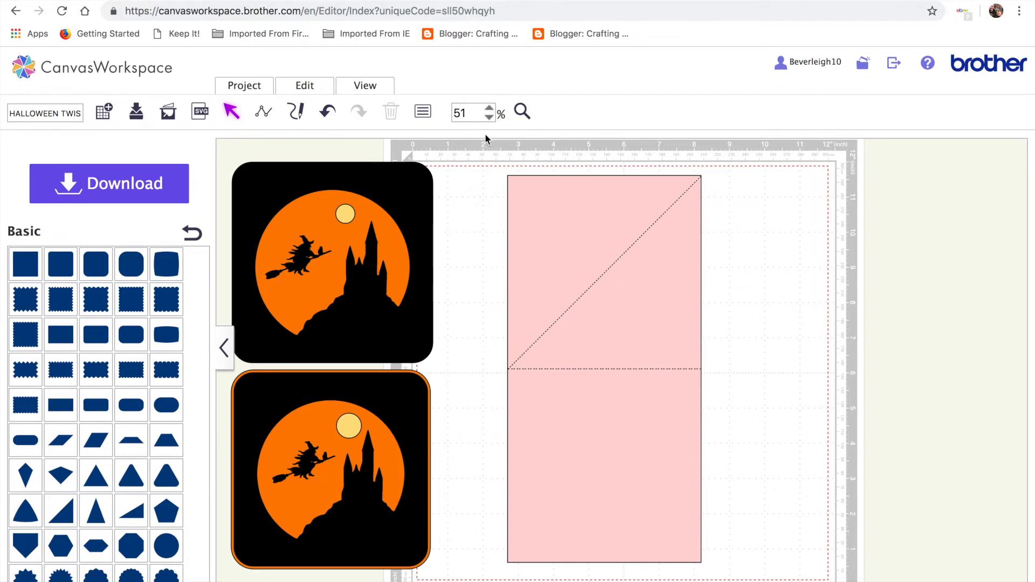
drag(487, 161, 744, 493)
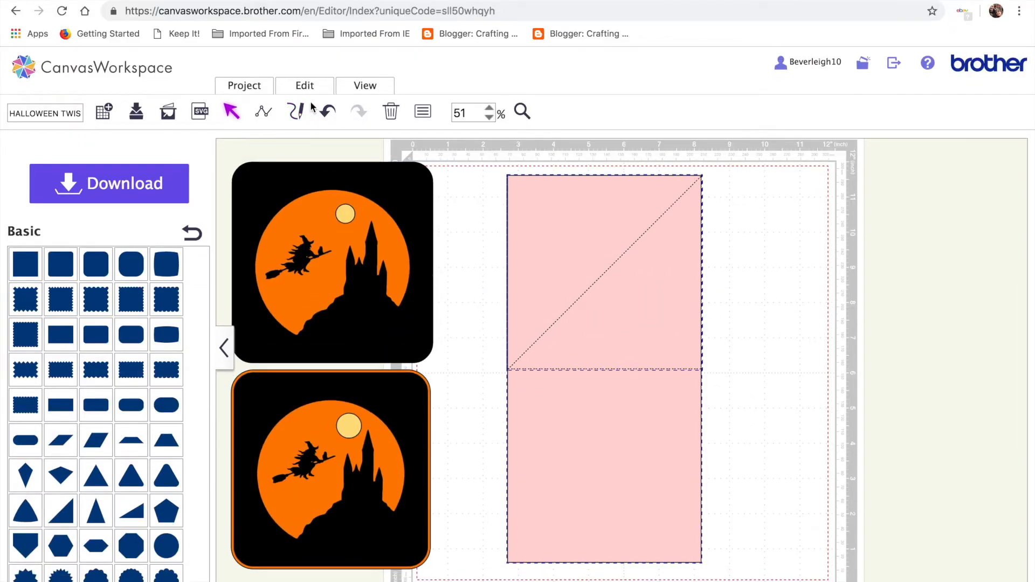
click(315, 88)
click(321, 190)
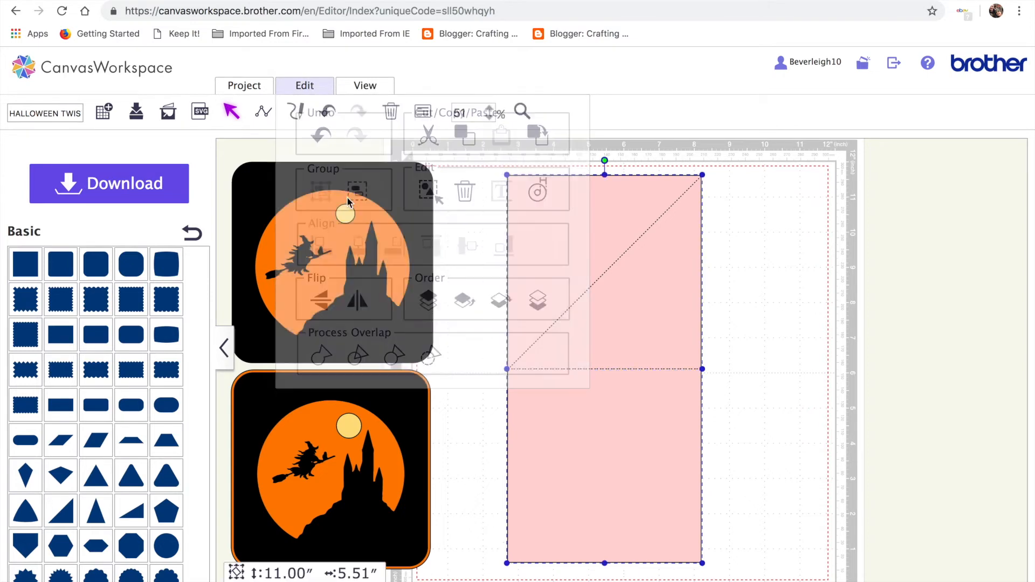
mouse_move(664, 349)
mouse_down()
mouse_move(664, 374)
mouse_move(629, 361)
mouse_move(653, 338)
mouse_up()
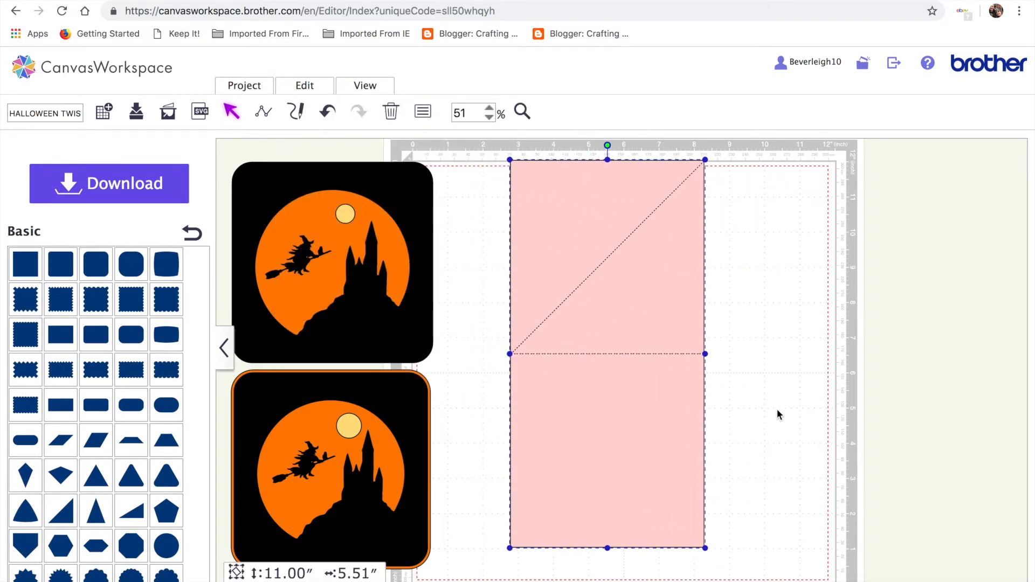
drag(662, 405, 669, 423)
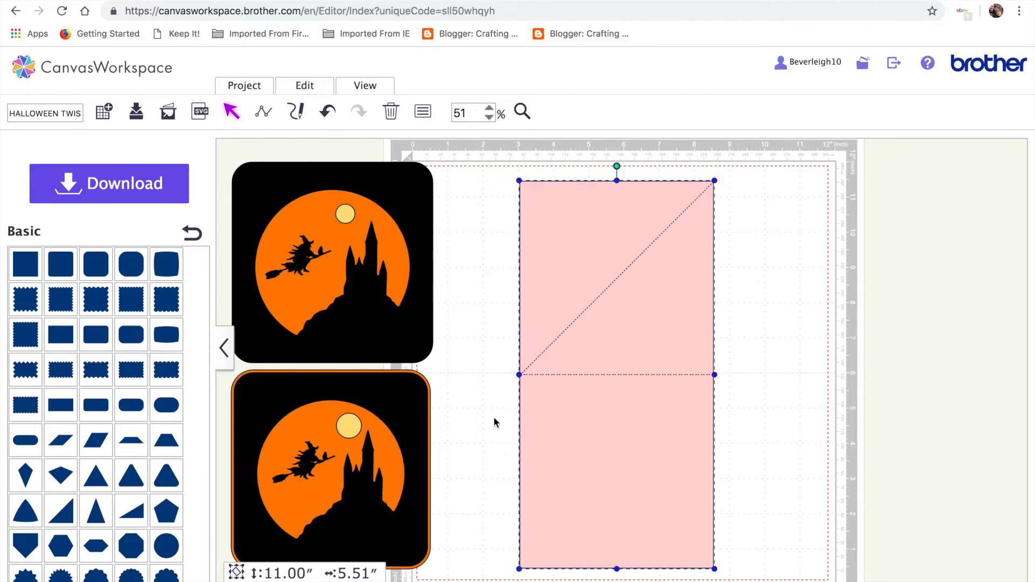
Group all pieces of the orange-bordered witch and castle topper and place the group over the card base's upper half.
drag(225, 377, 406, 536)
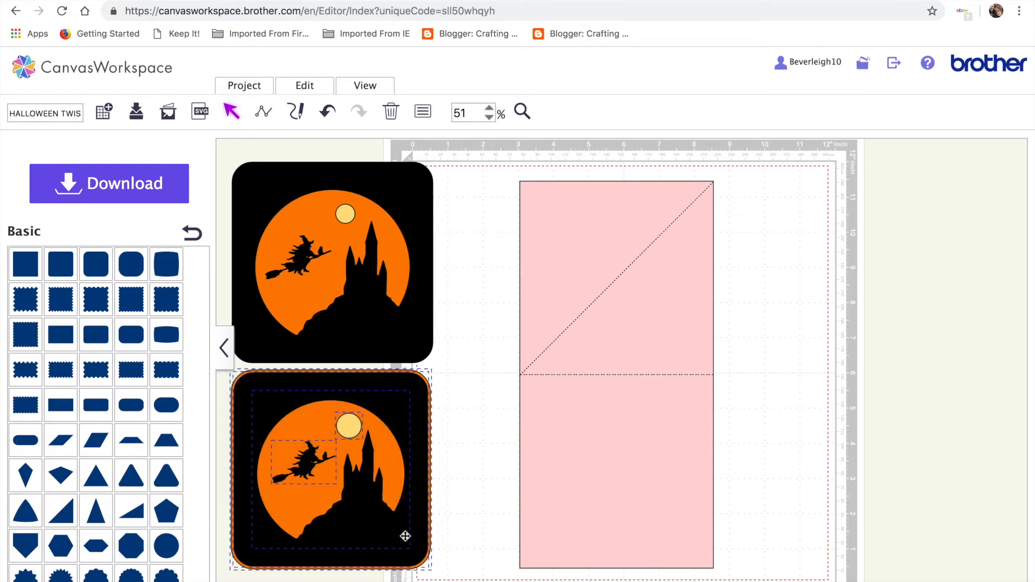
drag(318, 473, 331, 489)
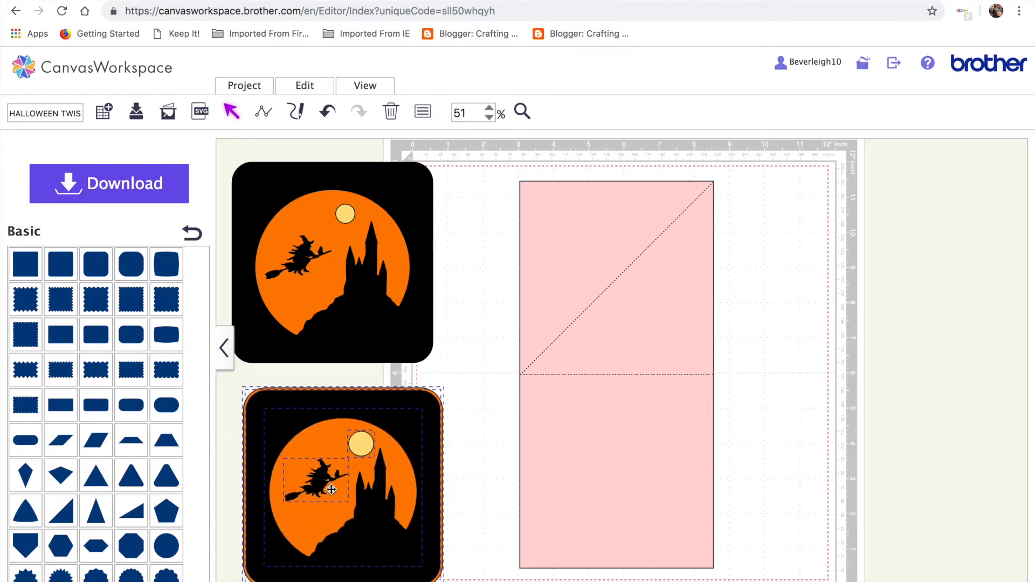
click(305, 85)
click(322, 124)
drag(294, 486, 588, 274)
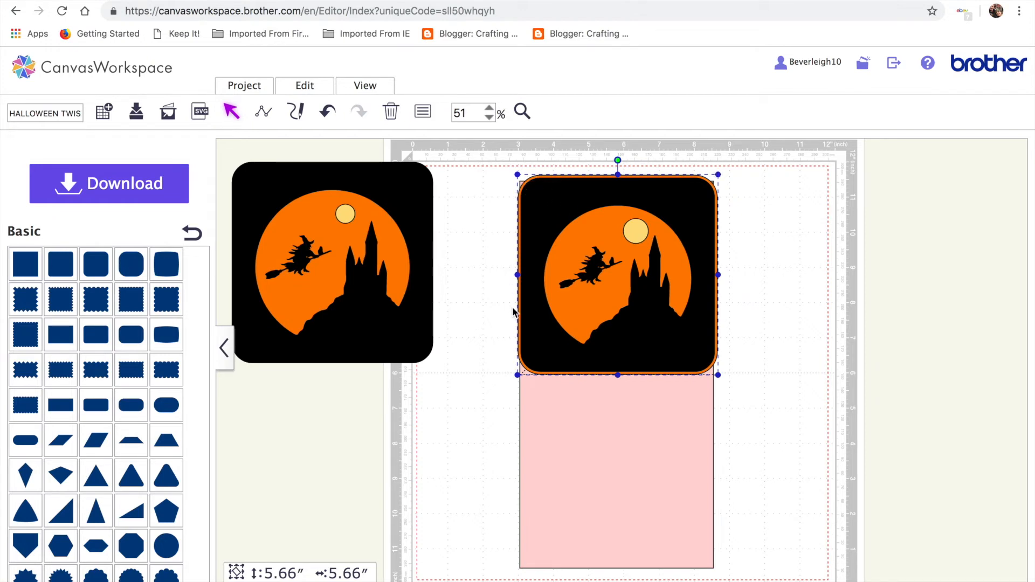
Enlarge the grouped orange-bordered topper to about 5.78" square and move it beside the mat, clear of the card base.
drag(719, 171, 723, 170)
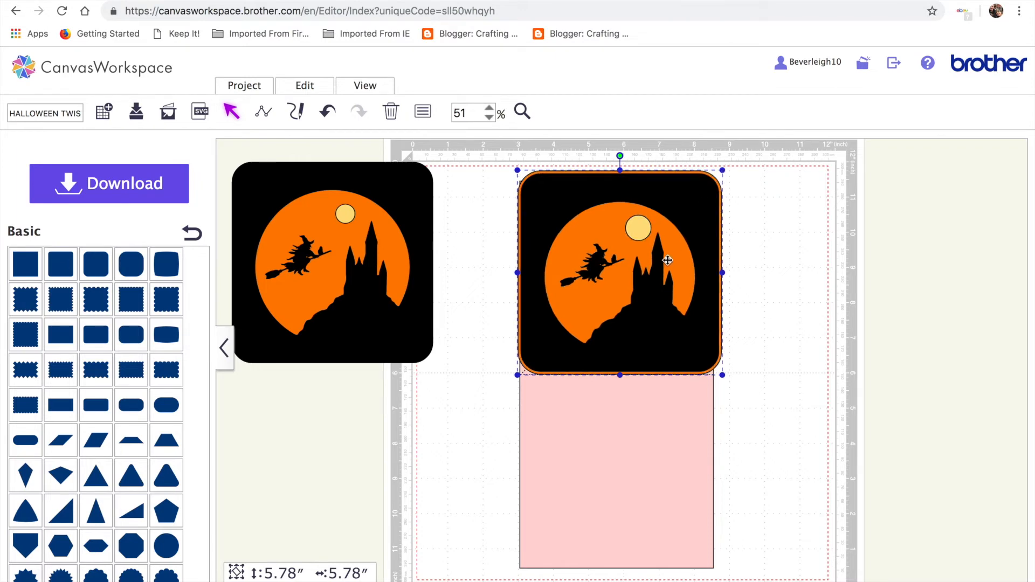
drag(667, 258, 821, 218)
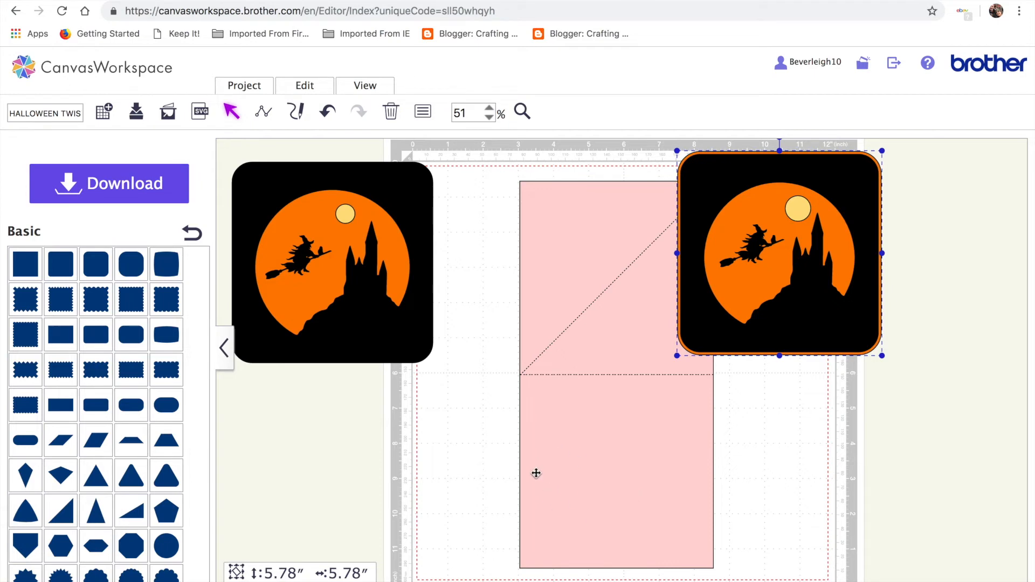
drag(757, 199, 837, 249)
drag(362, 271, 393, 289)
drag(321, 260, 368, 291)
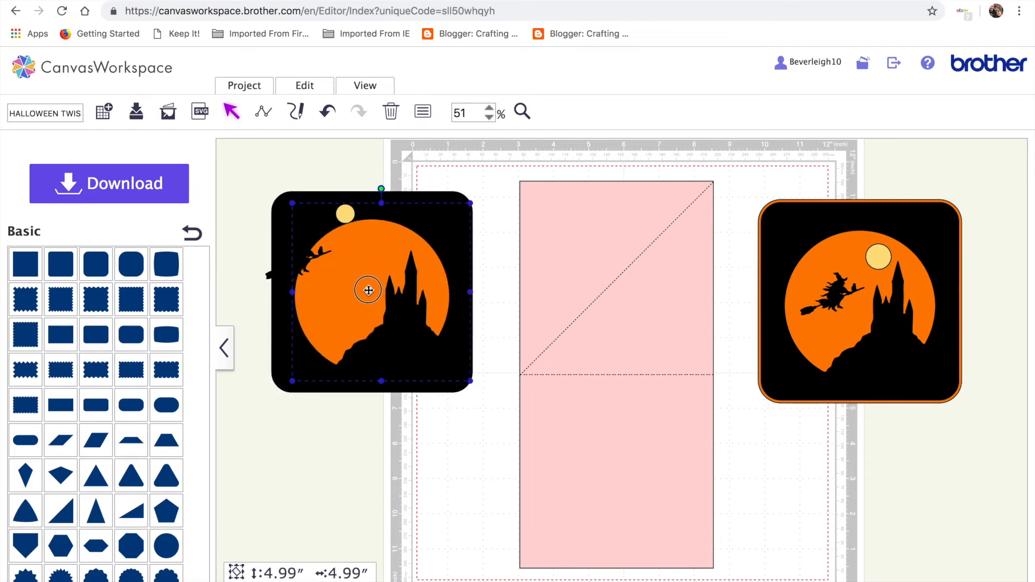
drag(306, 256, 338, 314)
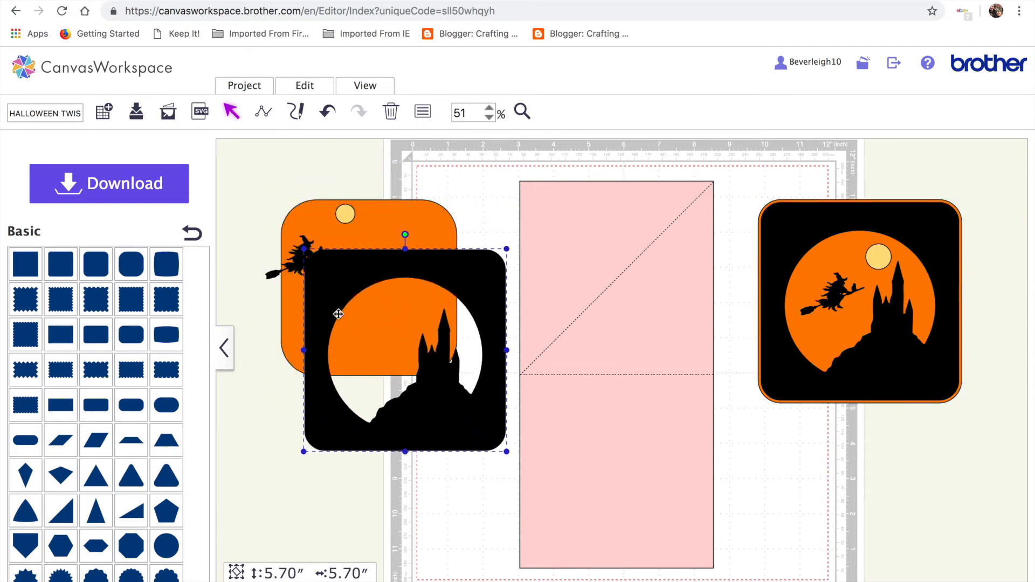
click(327, 244)
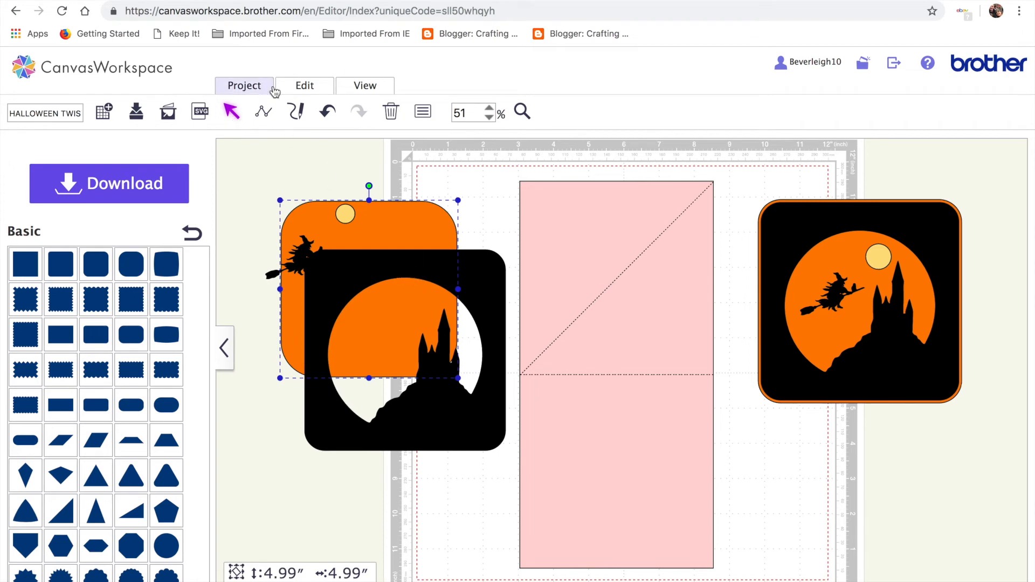
click(328, 114)
click(328, 114)
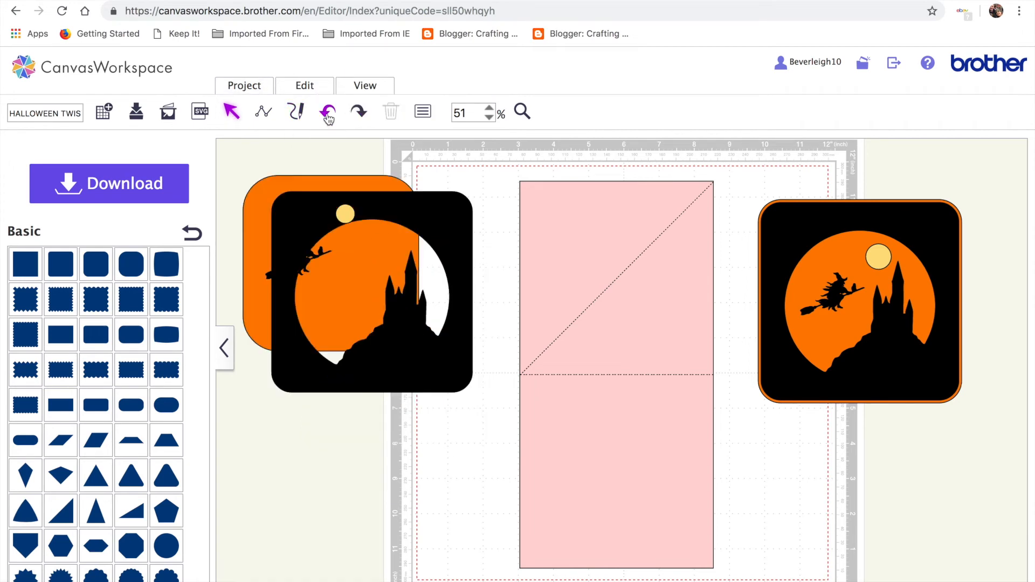
click(329, 115)
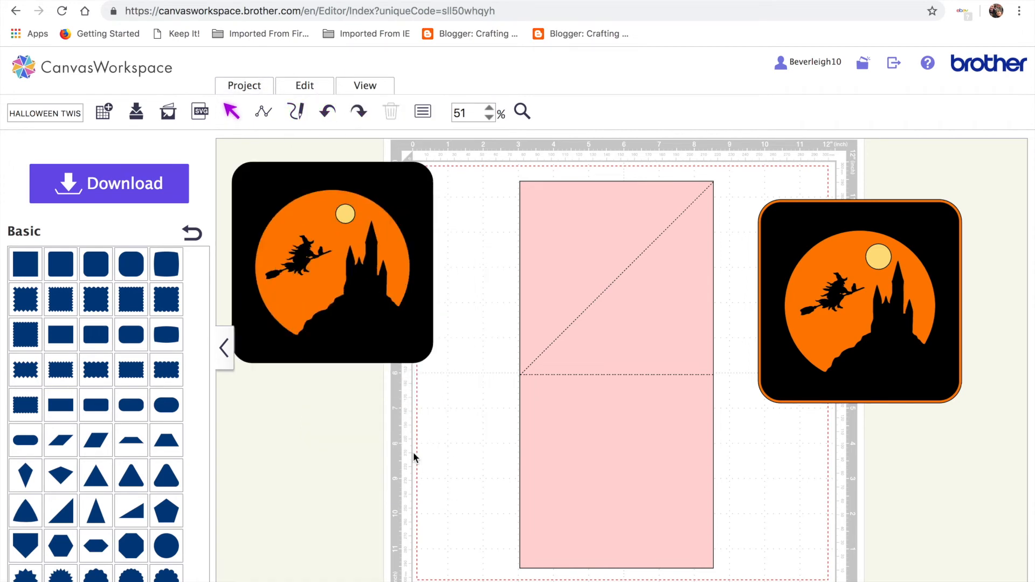
Select all pieces of the ungrouped black-framed topper, move them together closer to the card base, and clear the selection.
click(370, 241)
drag(322, 274, 393, 303)
click(803, 521)
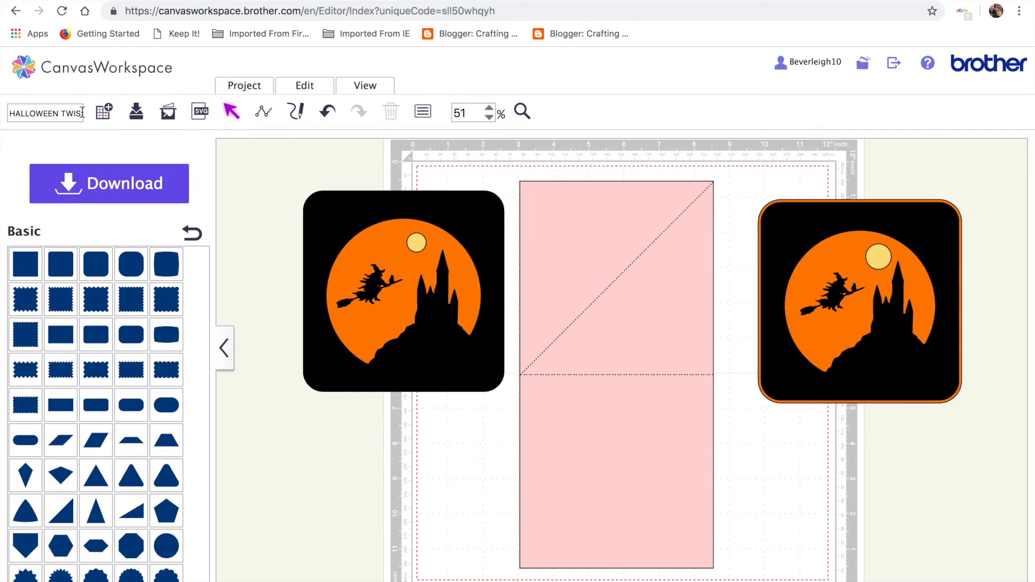
Rename the project as "halloween twisted easel" and save it, overwriting the existing project.
drag(81, 112, 2, 117)
key(BackSpace)
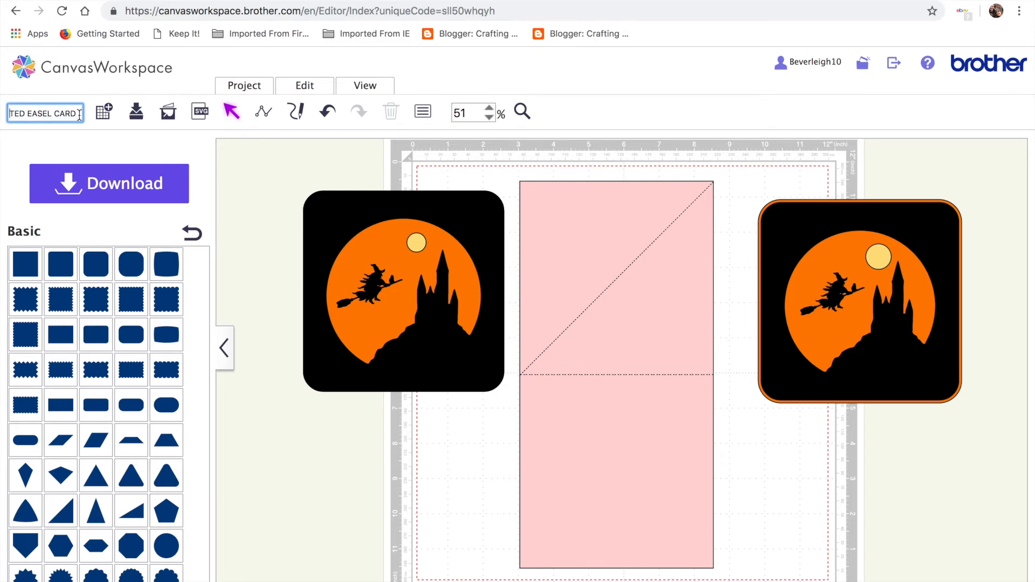
drag(79, 114, 1, 119)
key(BackSpace)
text(halloween twisted easel)
click(138, 111)
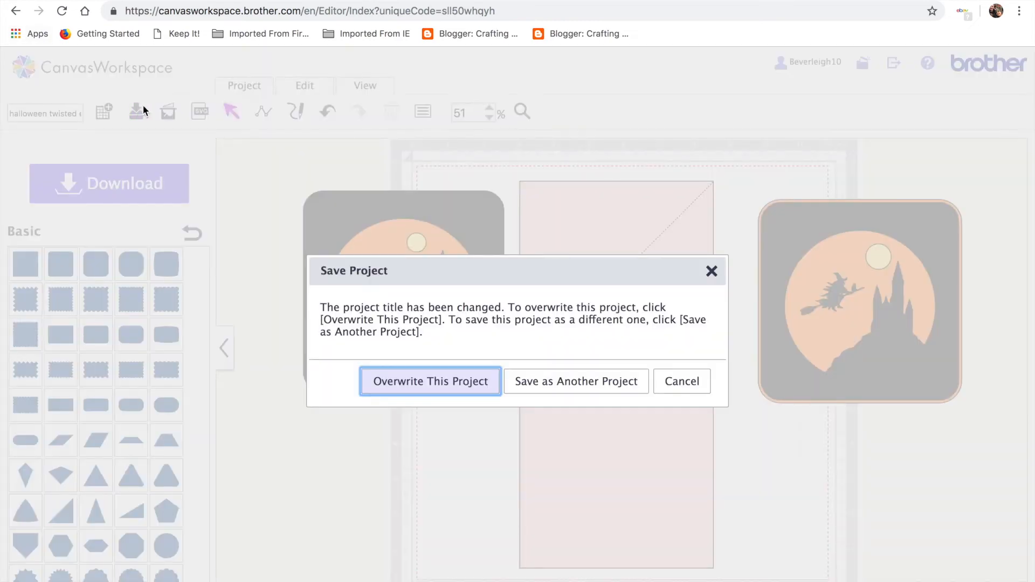
click(454, 389)
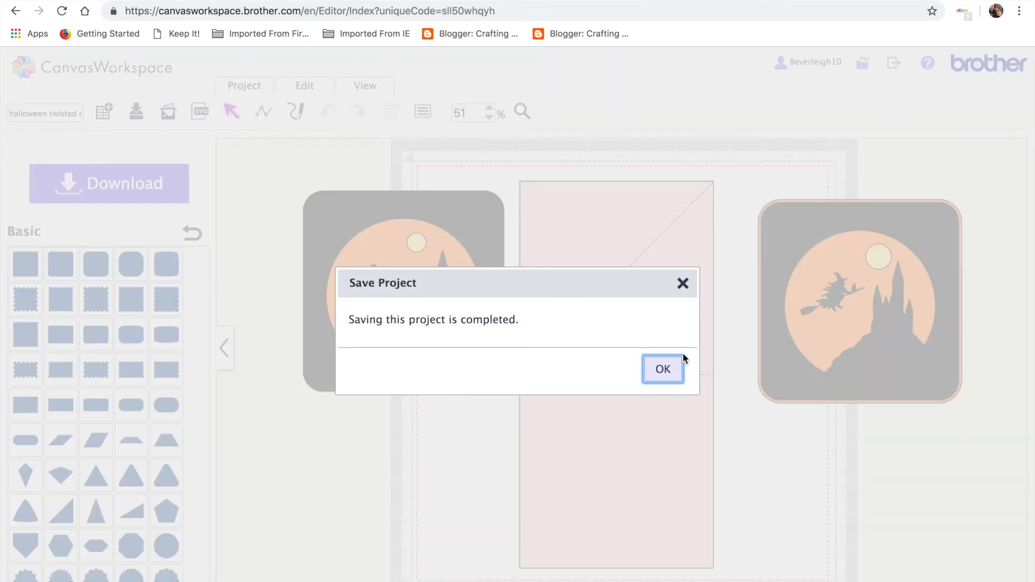
click(663, 372)
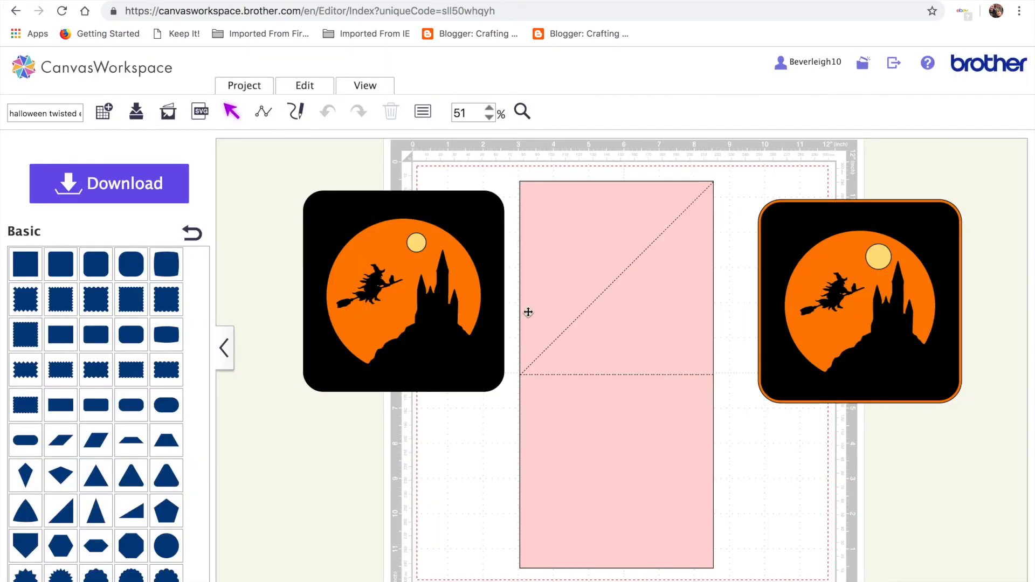
Try to download the project, and undo the stray move of the black-framed topper's orange backing layer.
click(141, 184)
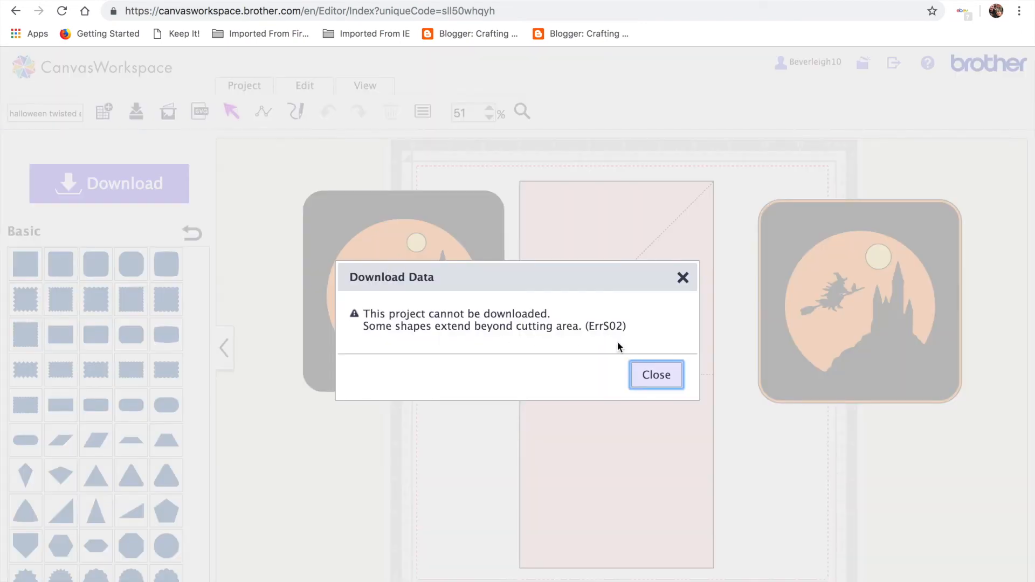
click(657, 374)
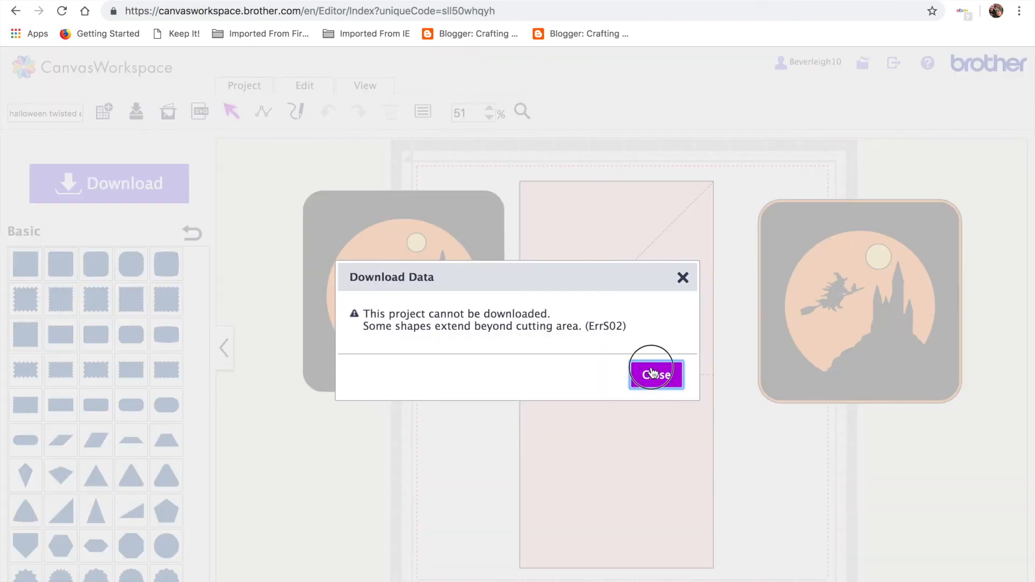
drag(408, 280, 607, 303)
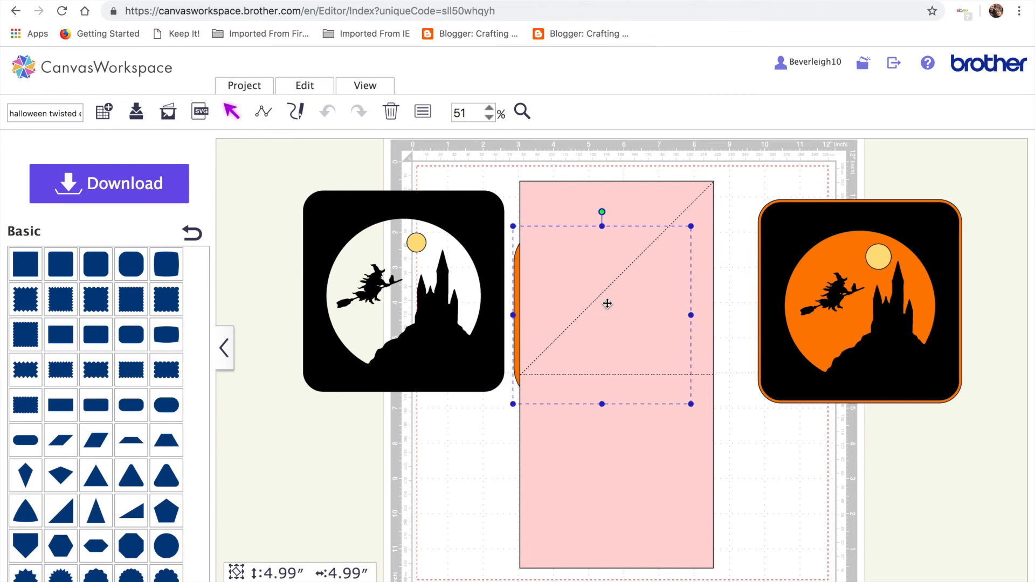
click(328, 111)
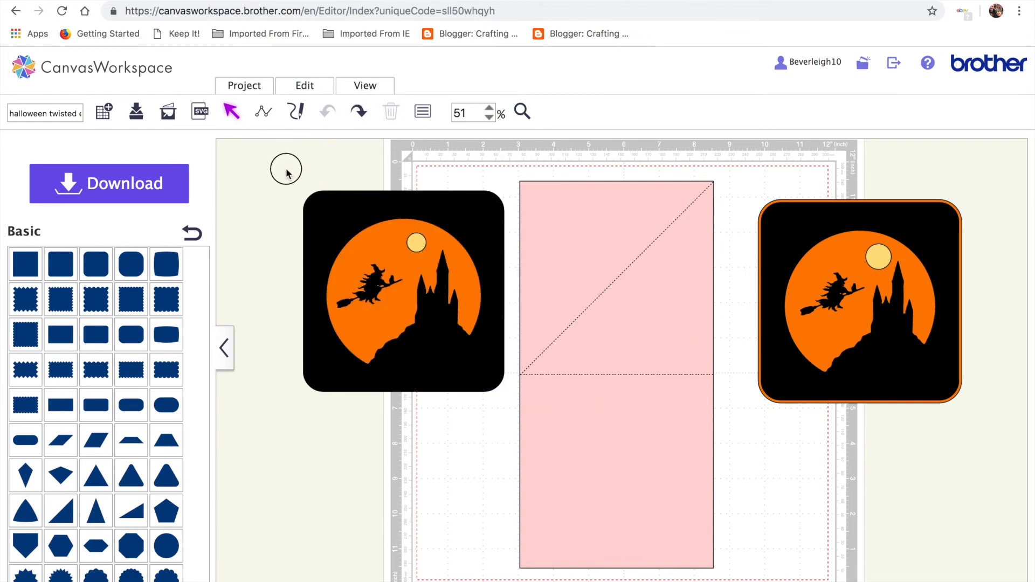
Move all pieces of the black-framed topper and the orange-bordered topper onto the card base, inside the mat's cutting area.
drag(284, 167, 506, 381)
drag(441, 285, 644, 291)
drag(829, 270, 603, 313)
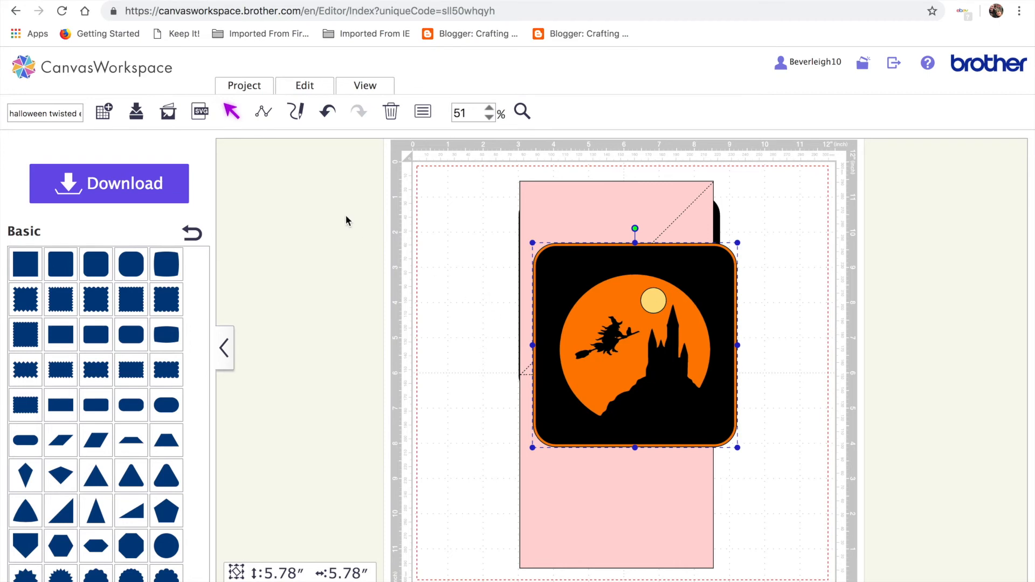
Start downloading the project and open the file transfer method choices.
click(139, 189)
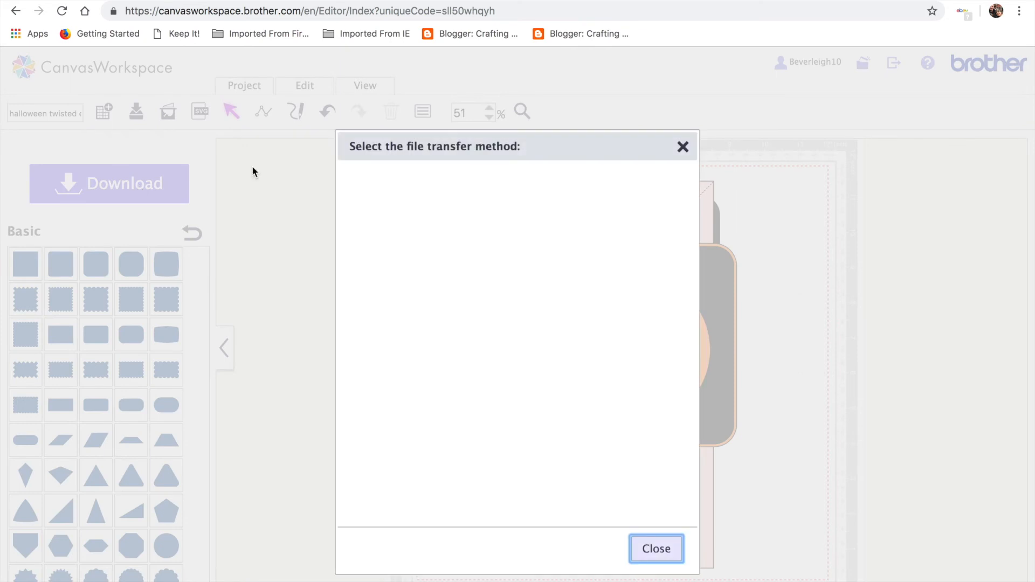